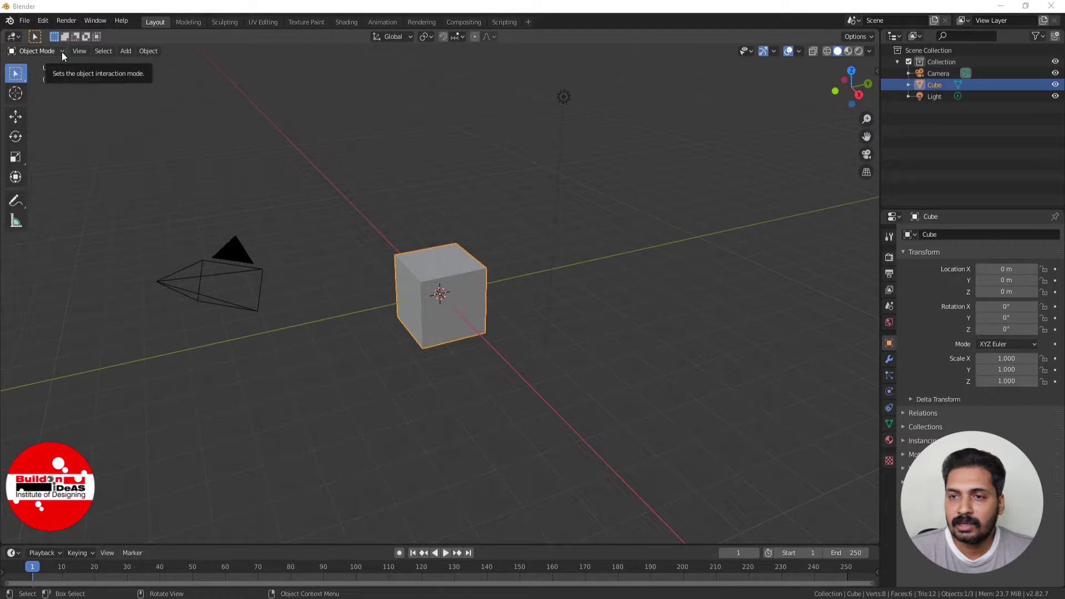
# Put the default cube into Edit Mode and clear the selection of its mesh elements
pyautogui.click(145, 143)
pyautogui.press('Tab')
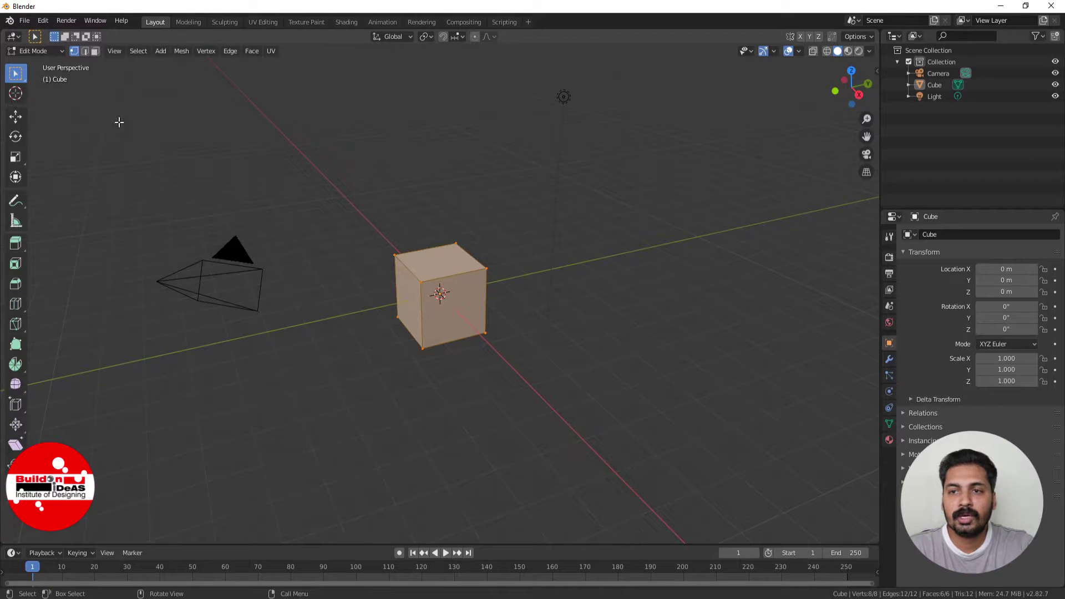
pyautogui.press('Tab')
pyautogui.click(61, 51)
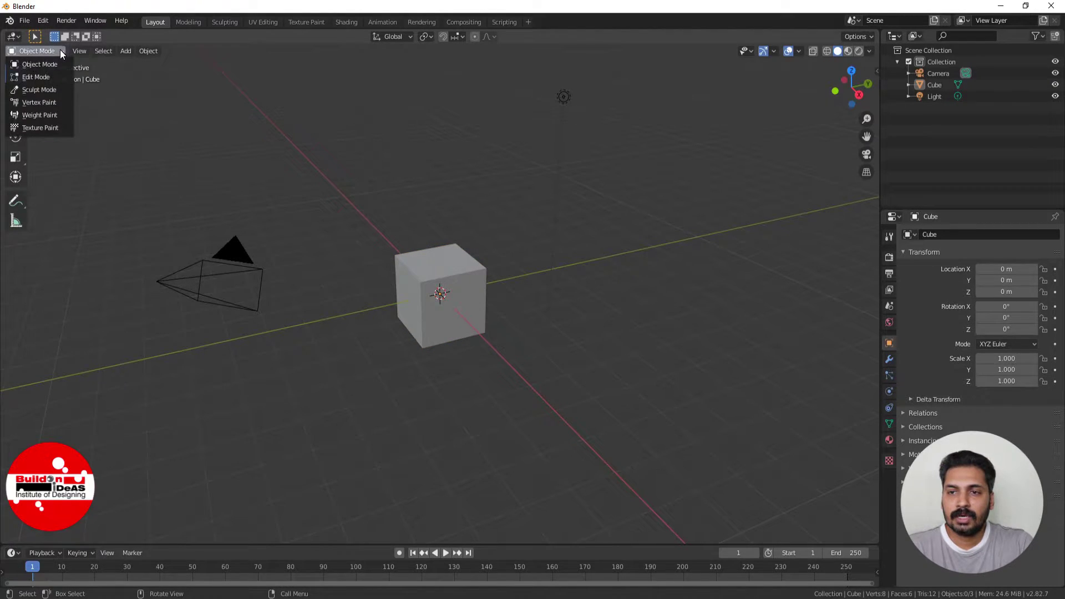
pyautogui.click(31, 78)
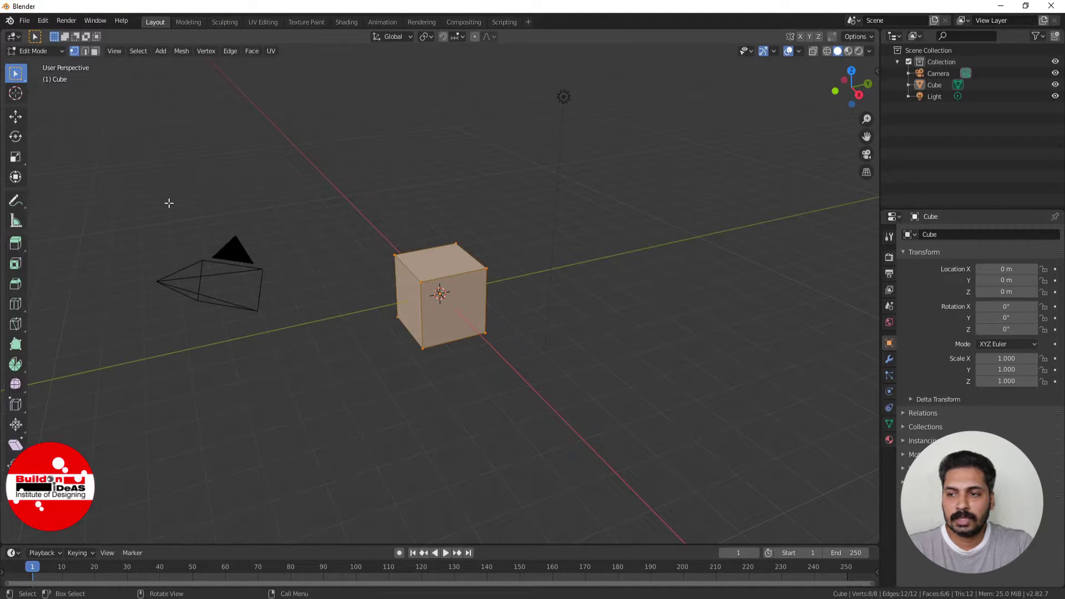
pyautogui.scroll(5, 527, 364)
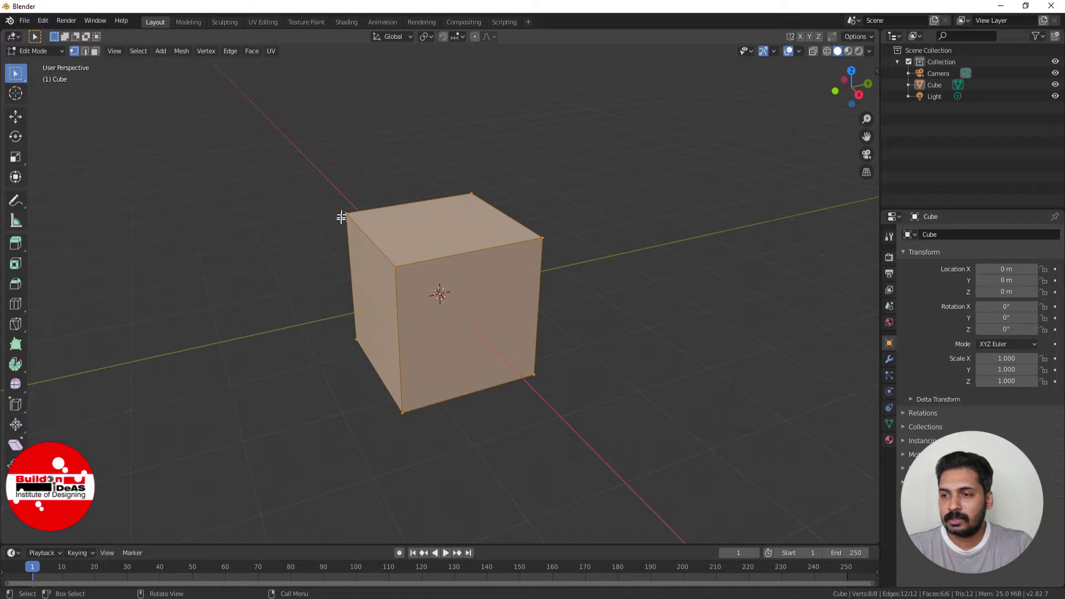
pyautogui.hotkey('alt', 'a')
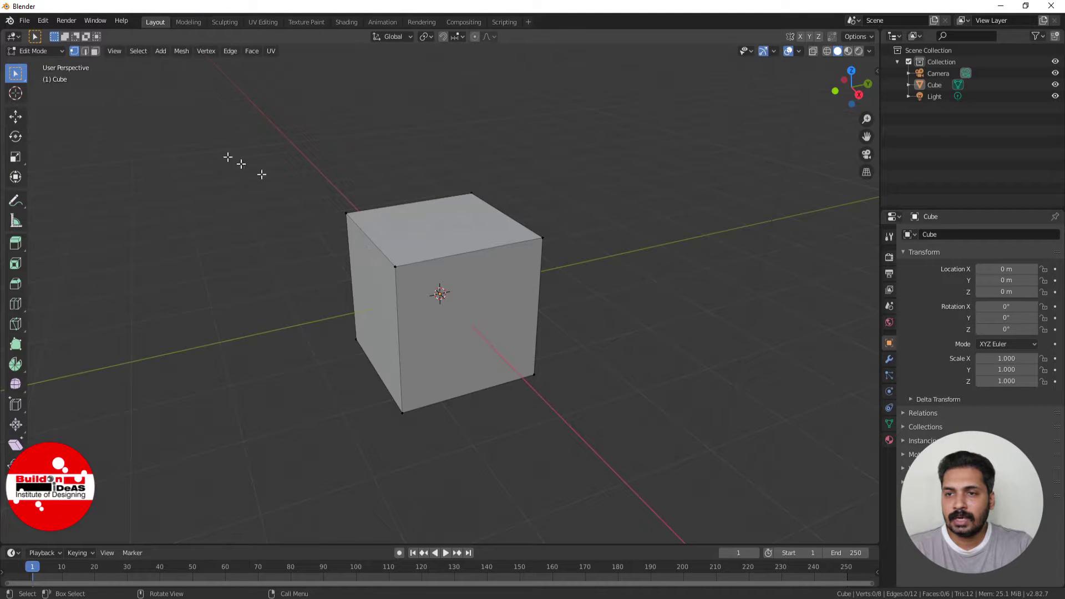
# Cycle the mesh selection mode through edge, face and vertex, finishing in vertex selection mode
pyautogui.click(85, 52)
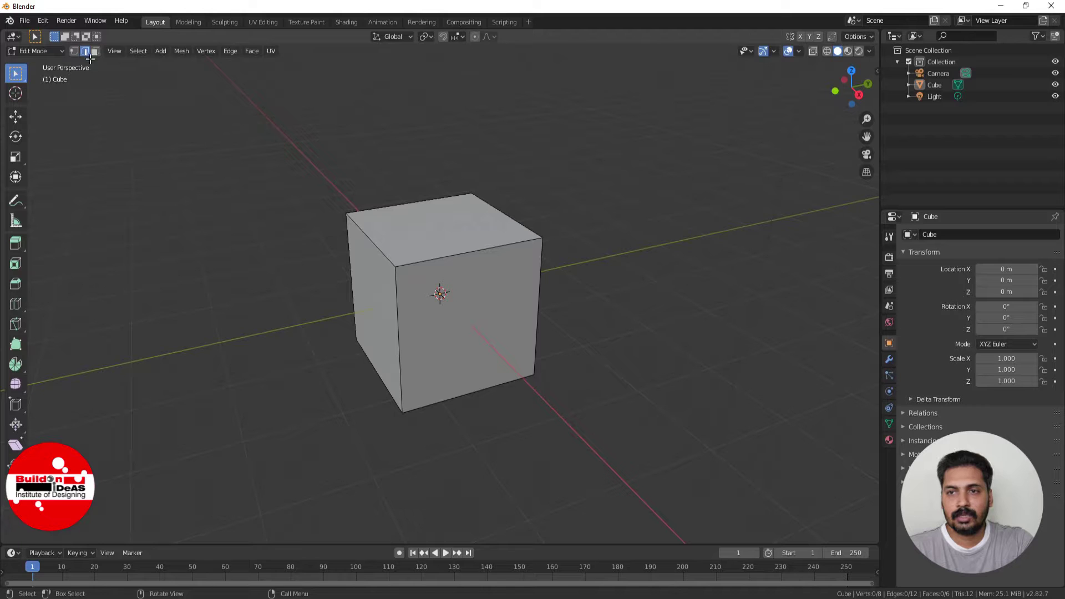
pyautogui.press('3')
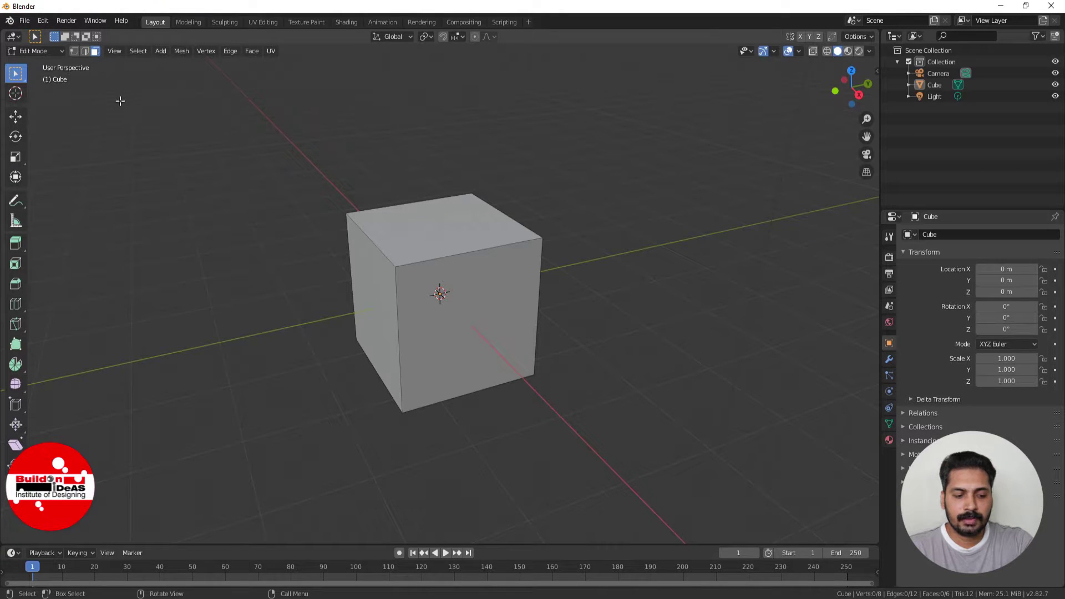
pyautogui.press('1')
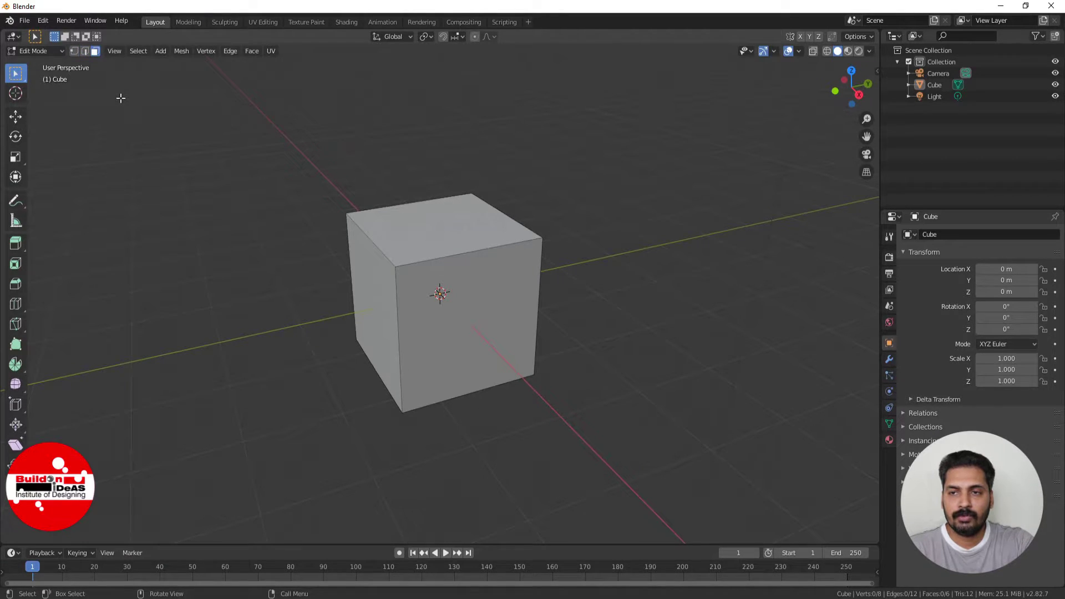
pyautogui.press('1')
pyautogui.press('2')
pyautogui.press('3')
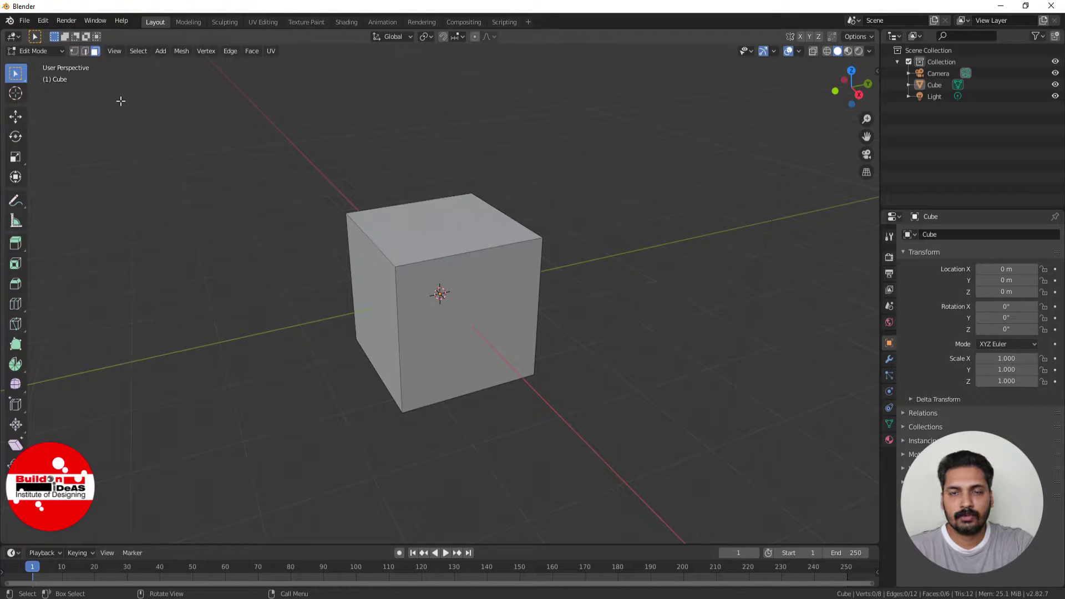
pyautogui.press('1')
# Select the cube's four top vertices individually, clear the selection, and select the same four with a selection box
pyautogui.click(354, 242)
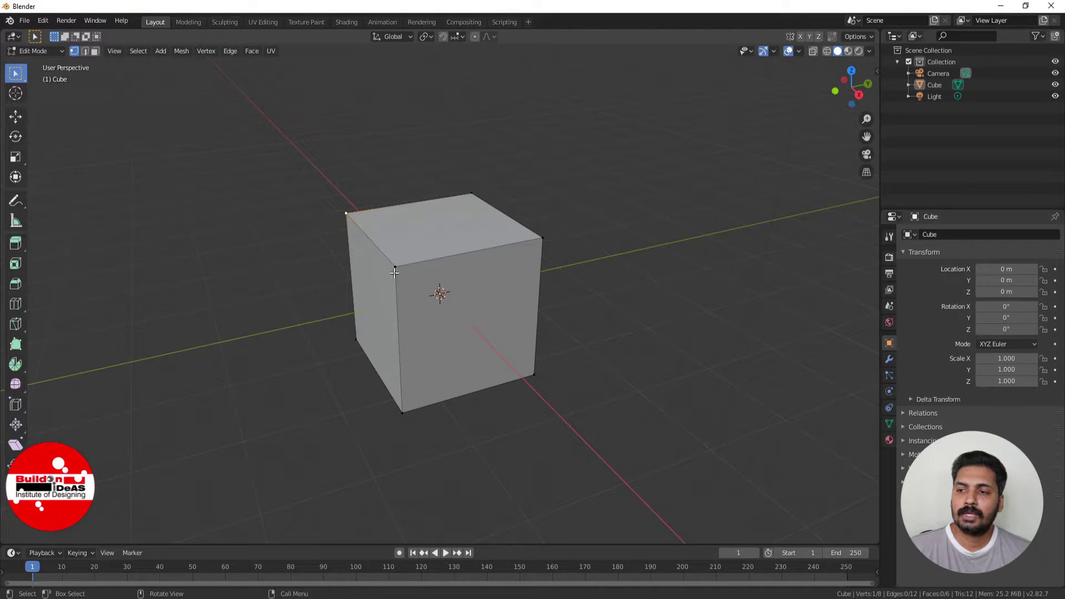
pyautogui.click(542, 239)
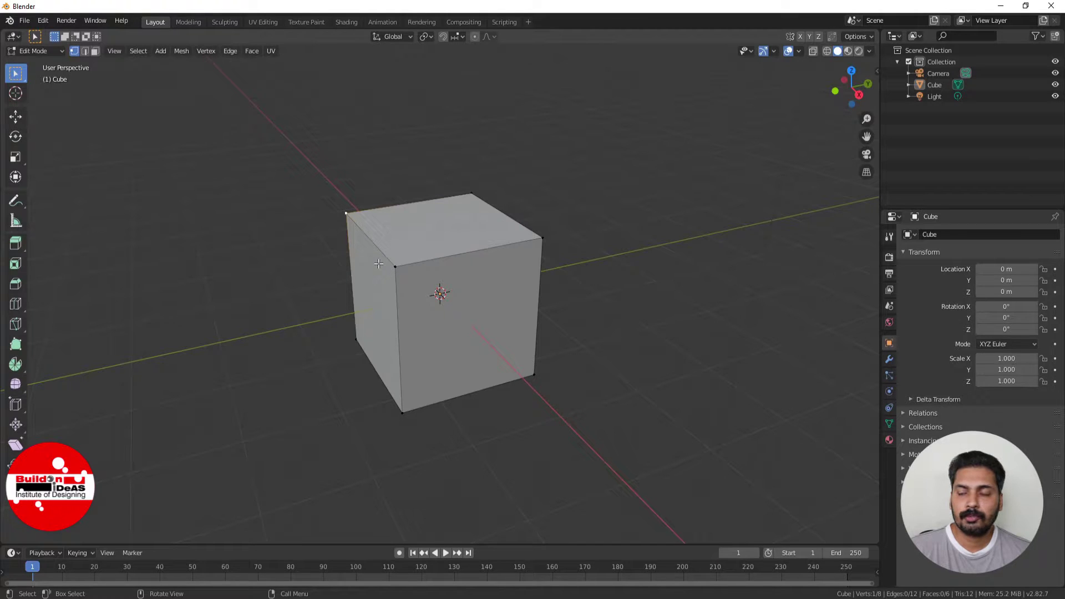
pyautogui.click(542, 239)
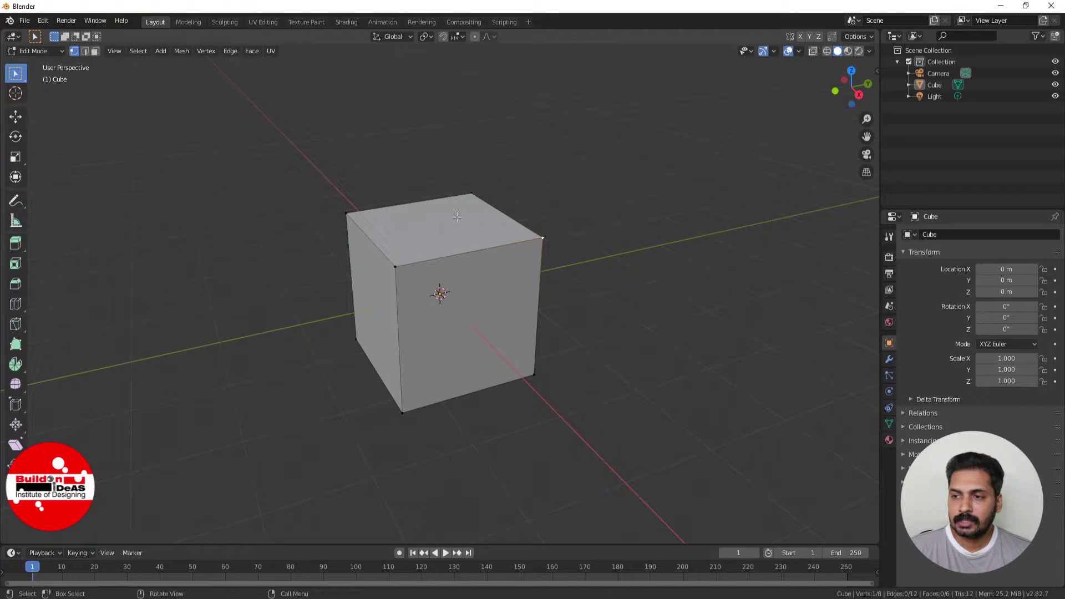
pyautogui.keyDown('shift'); pyautogui.click(471, 193); pyautogui.keyUp('shift')
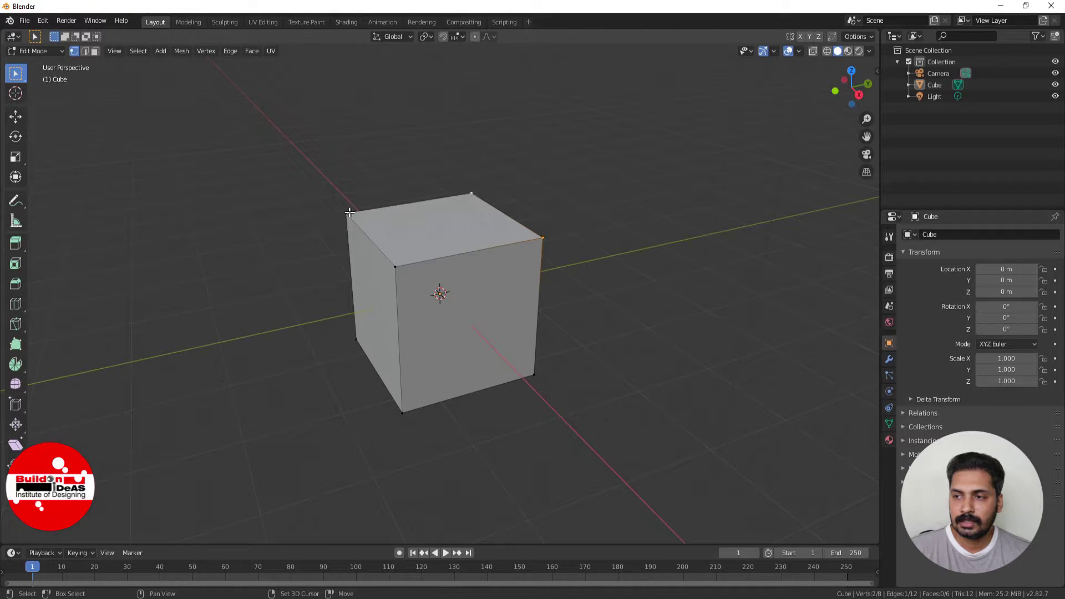
pyautogui.keyDown('shift'); pyautogui.click(346, 212); pyautogui.keyUp('shift')
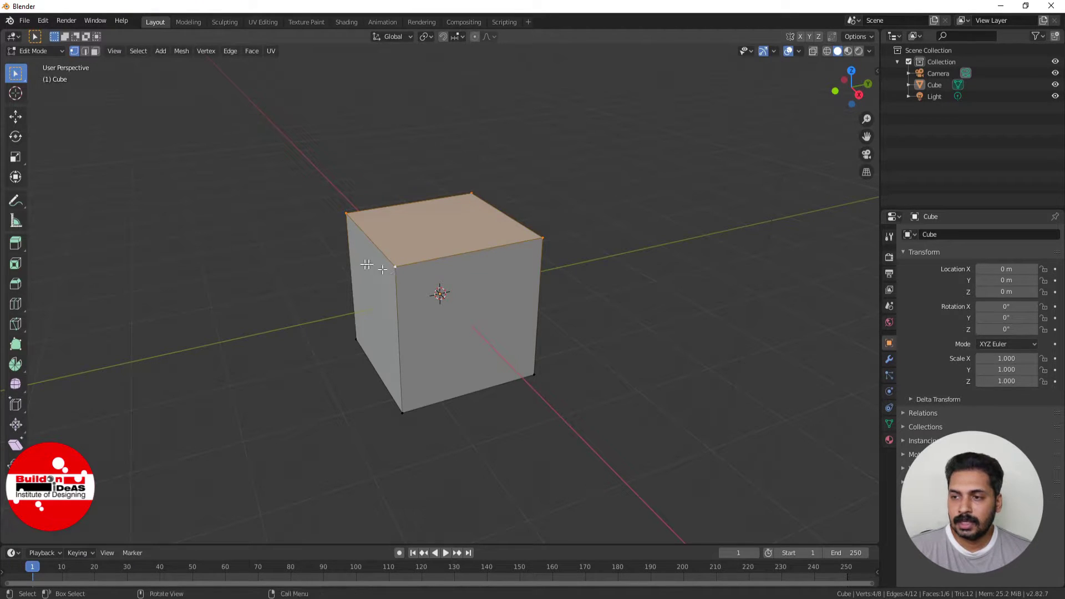
pyautogui.hotkey('alt', 'a')
pyautogui.moveTo(198, 105); pyautogui.dragTo(578, 280)
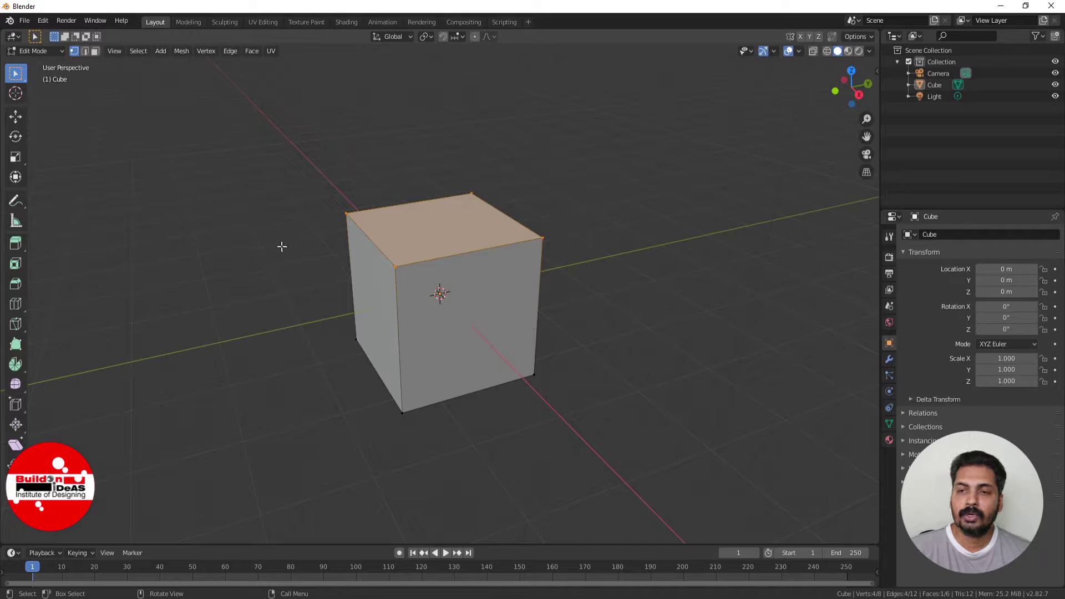
# Use Select Box to box-select the whole cube in solid view and inspect the vertices on its far side
pyautogui.click(14, 76)
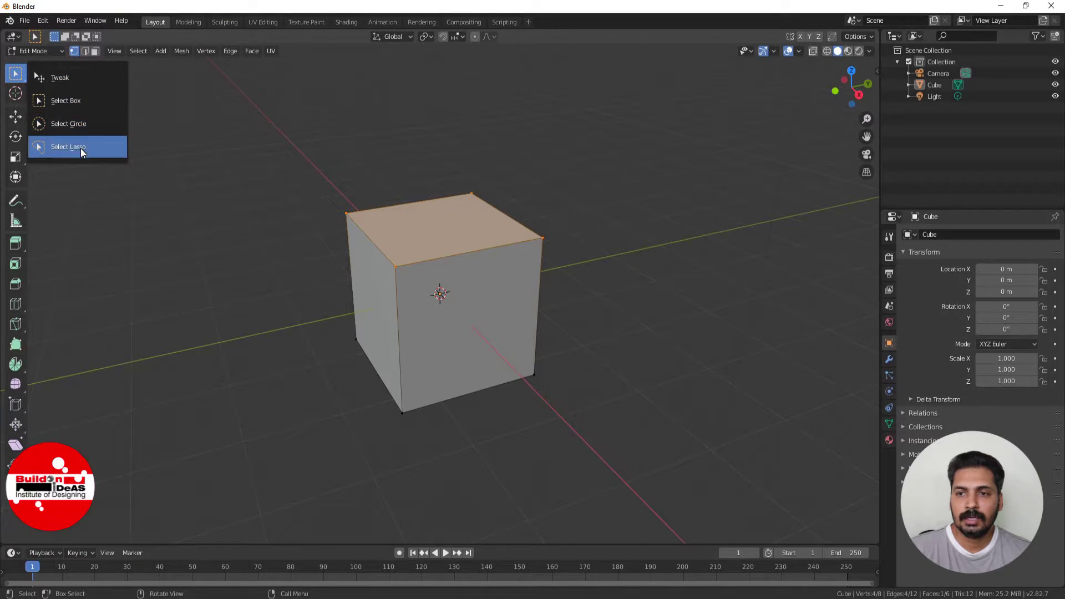
pyautogui.click(65, 101)
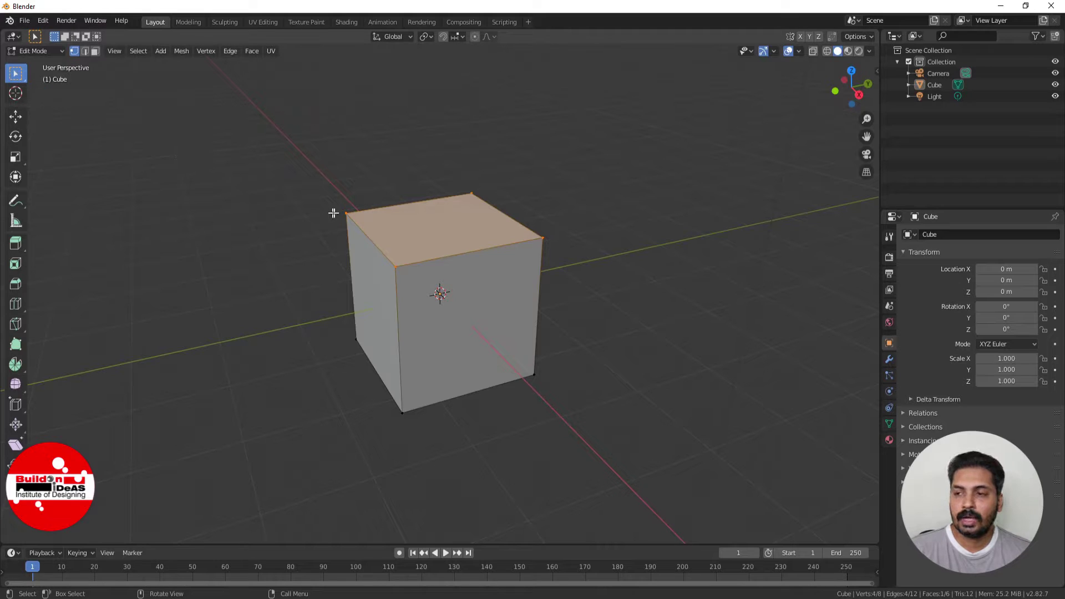
pyautogui.moveTo(224, 116); pyautogui.dragTo(644, 478)
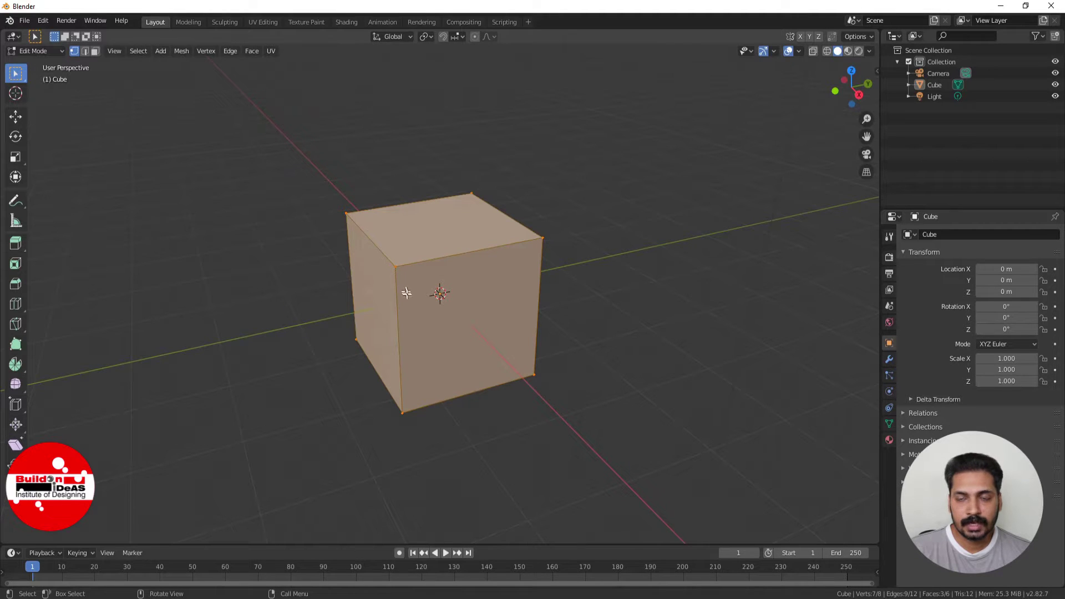
pyautogui.moveTo(486, 336); pyautogui.dragTo(309, 314, button='middle')
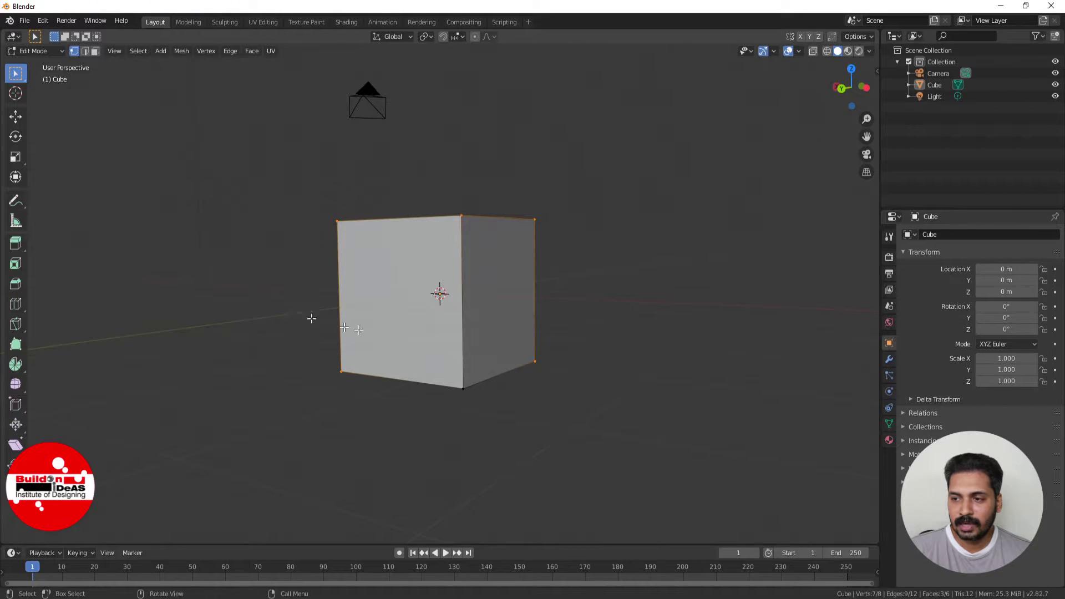
pyautogui.moveTo(460, 412); pyautogui.dragTo(461, 335, button='middle')
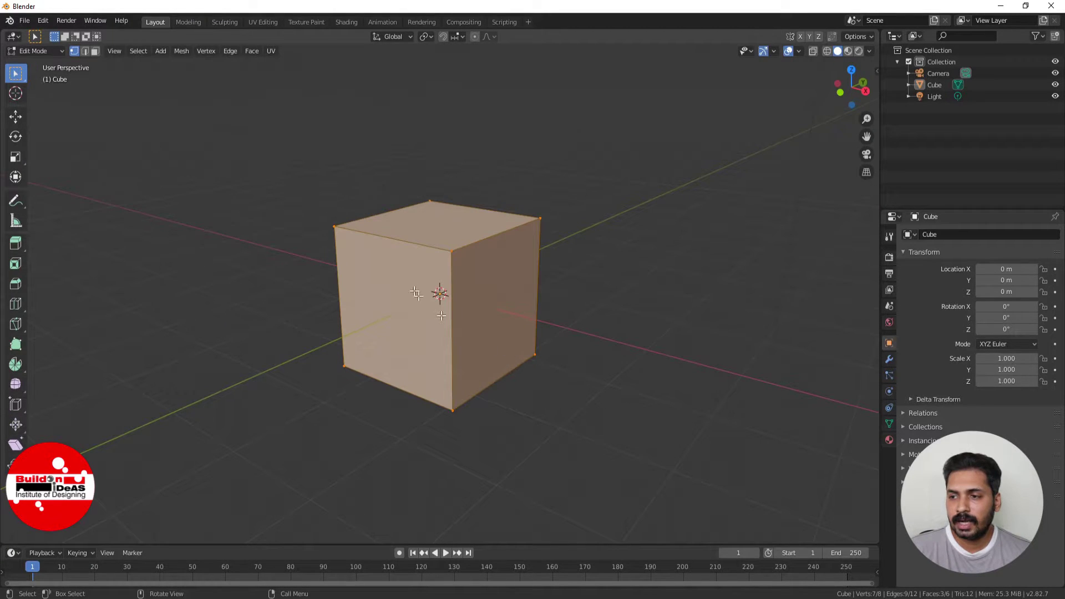
pyautogui.moveTo(226, 119); pyautogui.dragTo(731, 496)
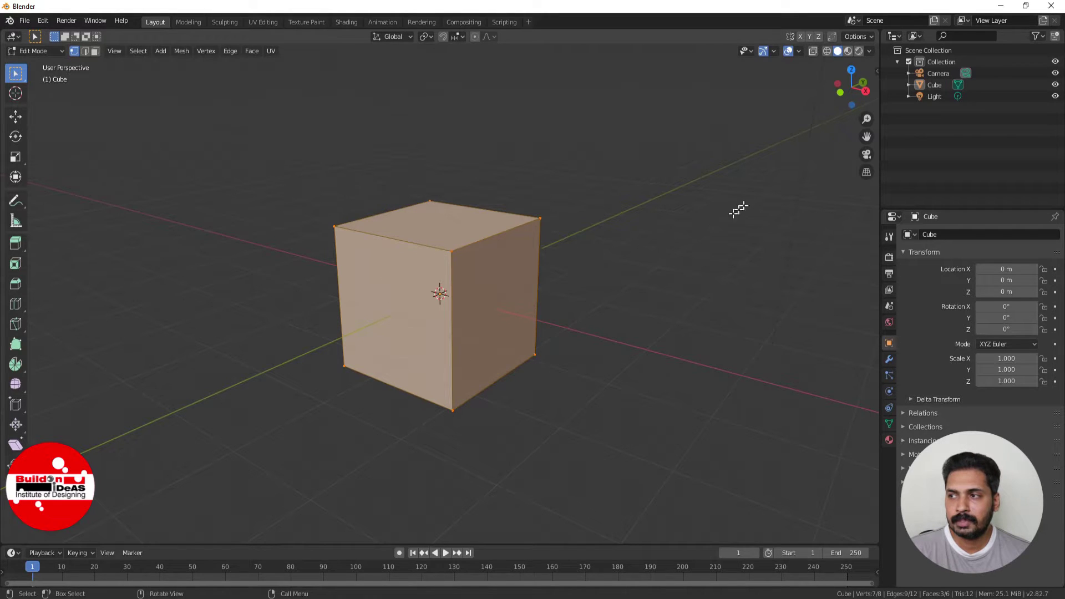
# Enable X-ray and box-select all of the cube's vertices, including the hidden ones
pyautogui.click(813, 51)
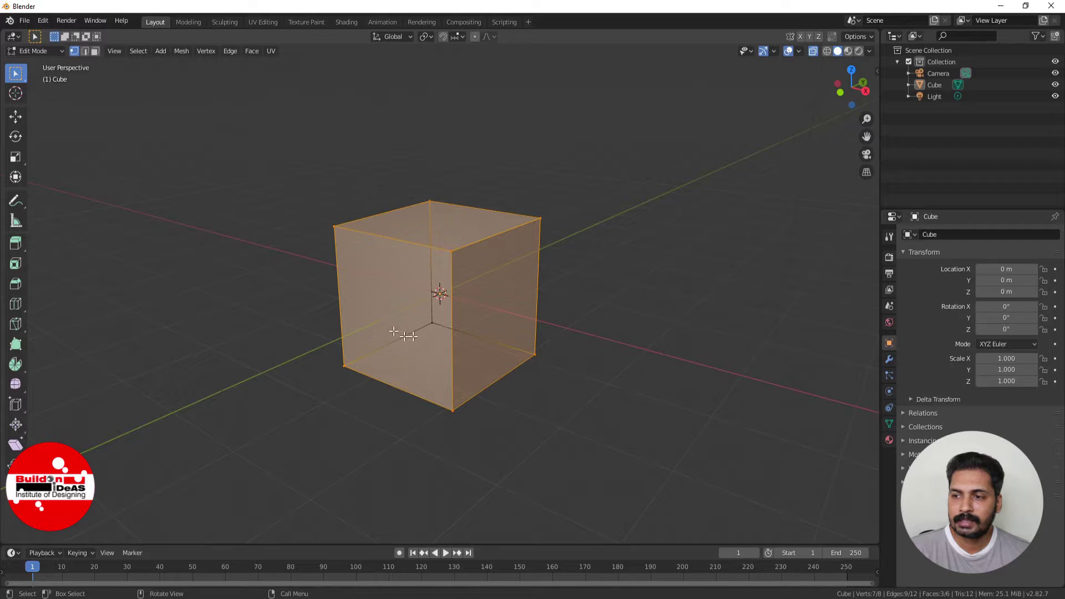
pyautogui.press('b')
pyautogui.moveTo(299, 148); pyautogui.dragTo(667, 509)
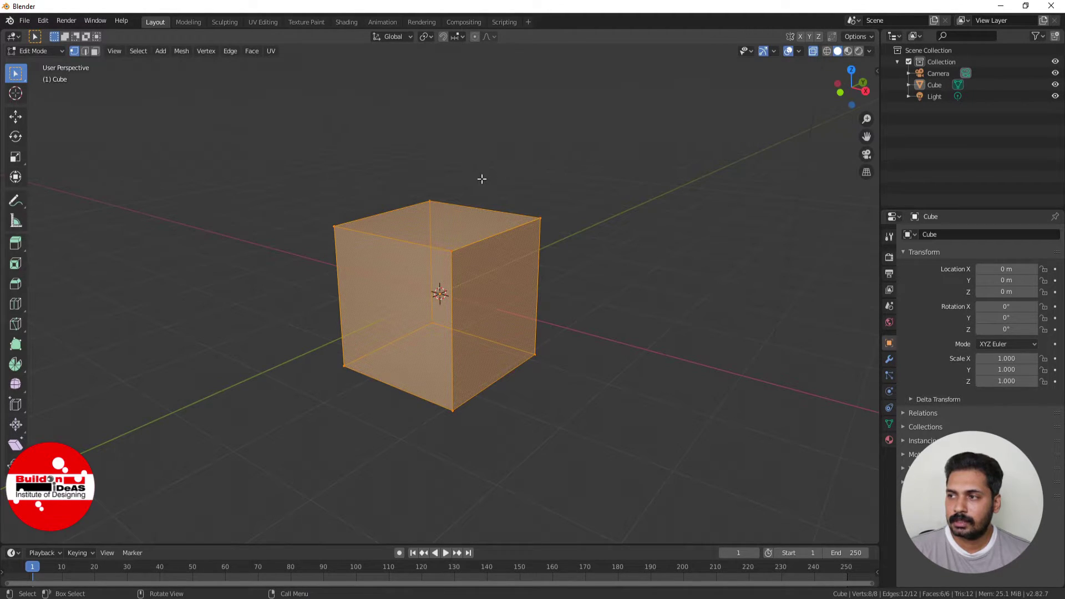
# Toggle X-ray off and on, finishing with it off so the cube displays as solid
pyautogui.hotkey('alt', 'z')
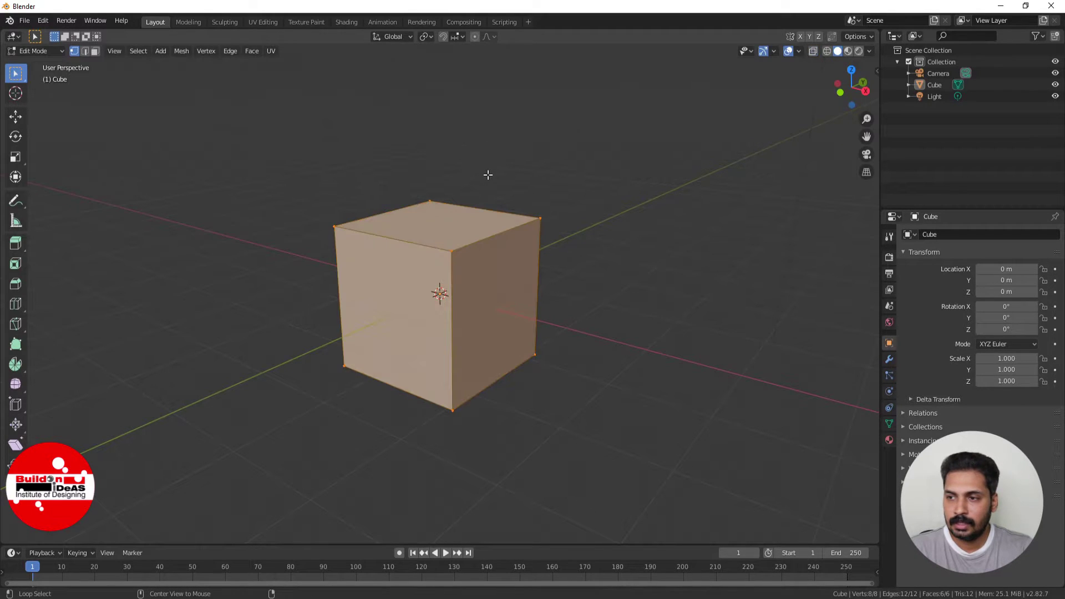
pyautogui.hotkey('alt', 'z')
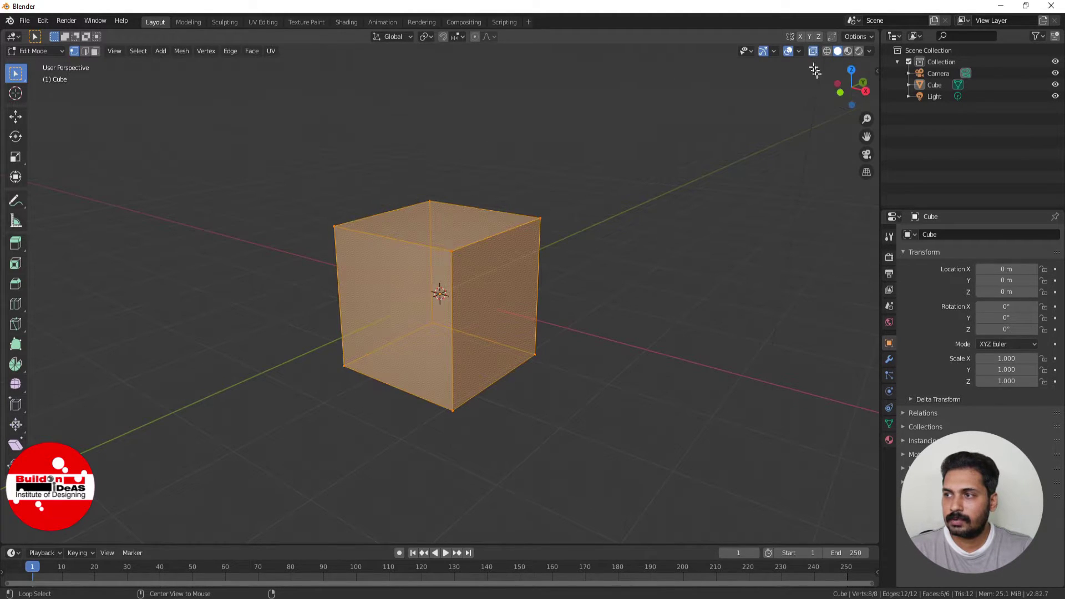
pyautogui.hotkey('alt', 'z')
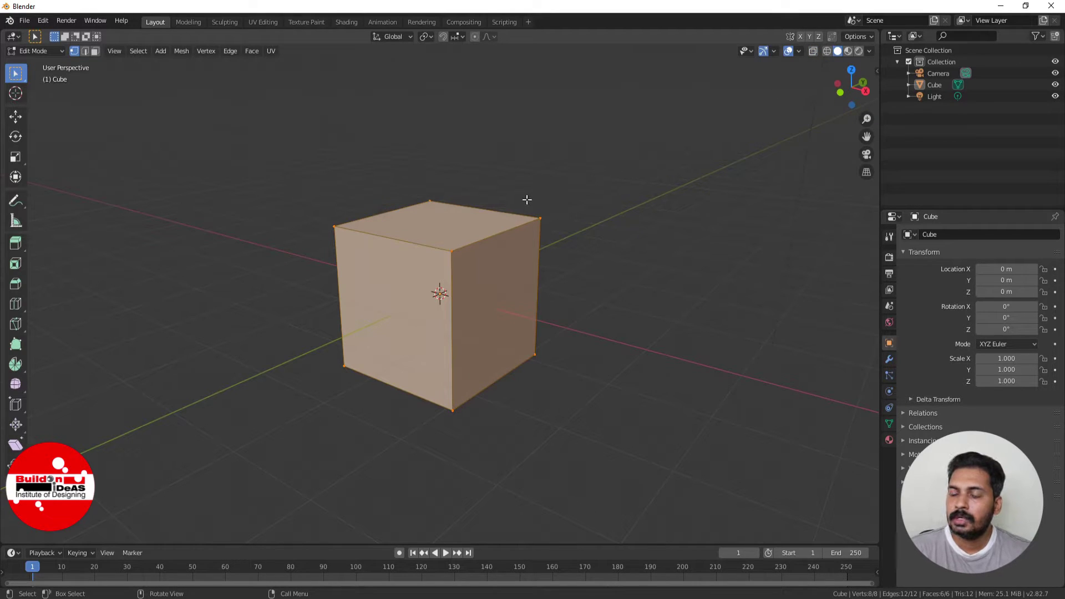
# Clear the selection, box-select the cube in edge selection mode without X-ray, and inspect the edges on its far side
pyautogui.click(317, 169)
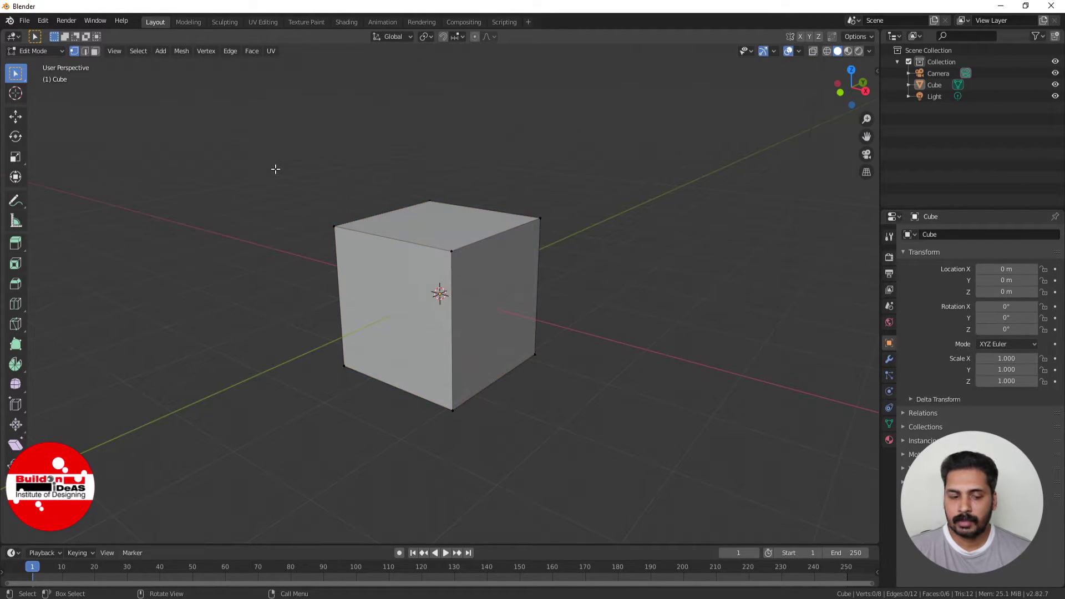
pyautogui.press('2')
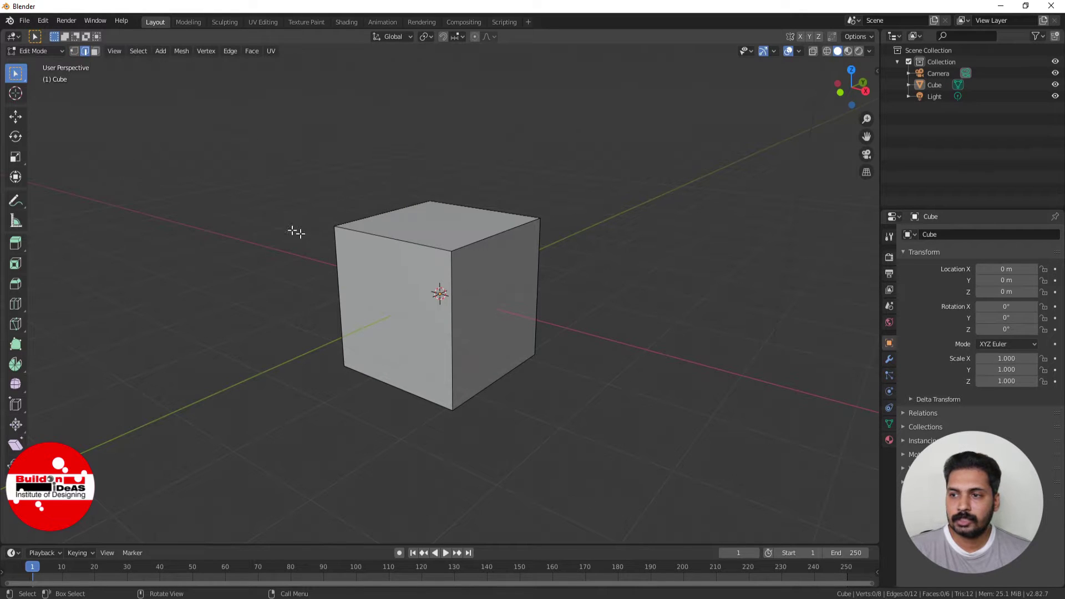
pyautogui.moveTo(269, 131); pyautogui.dragTo(659, 466)
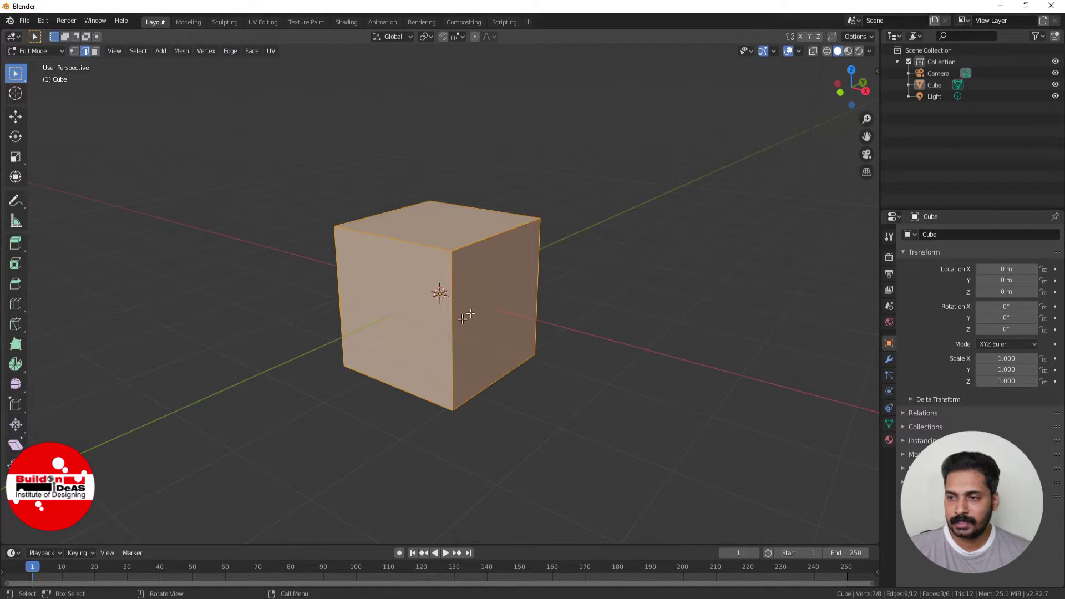
pyautogui.moveTo(621, 376); pyautogui.dragTo(480, 309, button='middle')
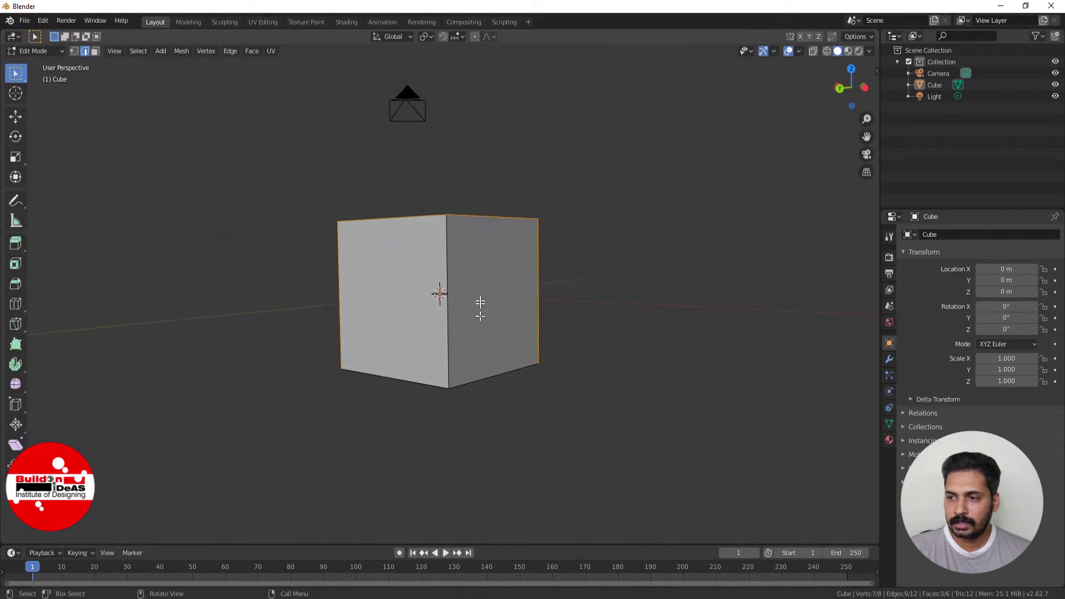
pyautogui.moveTo(296, 384); pyautogui.dragTo(468, 409, button='middle')
# Enable X-ray and box-select all of the cube's edges, including those at the back
pyautogui.hotkey('alt', 'z')
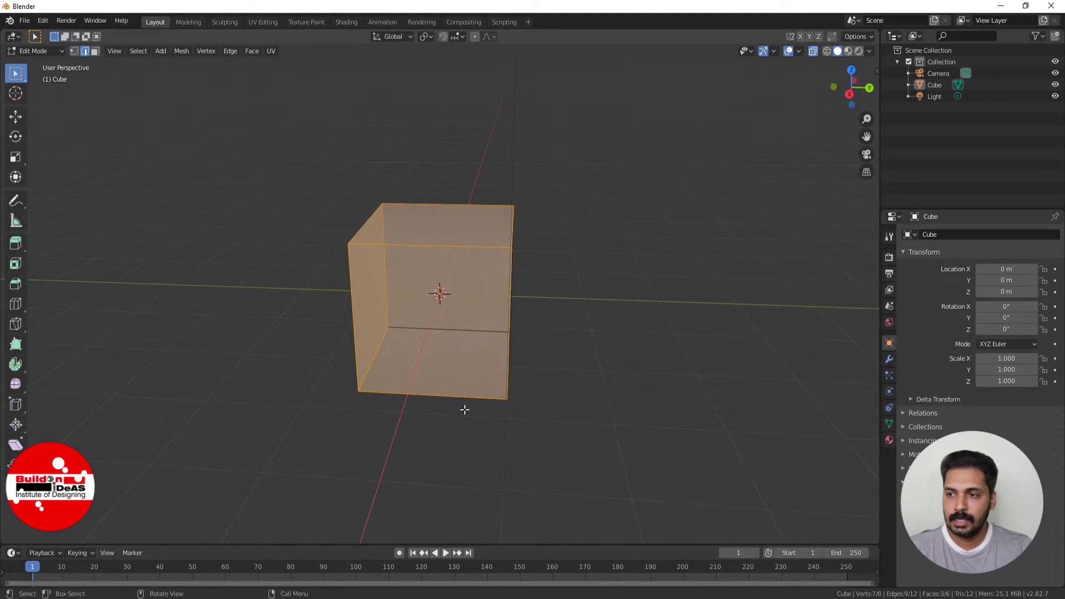
pyautogui.moveTo(431, 346); pyautogui.dragTo(478, 346, button='middle')
pyautogui.moveTo(274, 143); pyautogui.dragTo(673, 516)
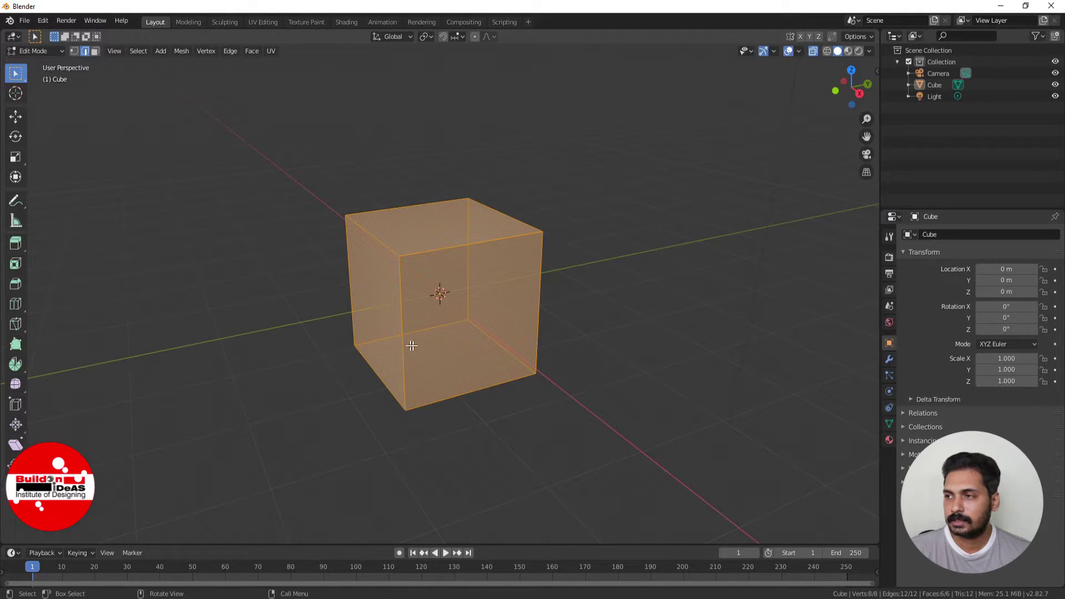
# Box-select all of the cube's faces in face selection mode through X-ray, and turn X-ray off
pyautogui.press('3')
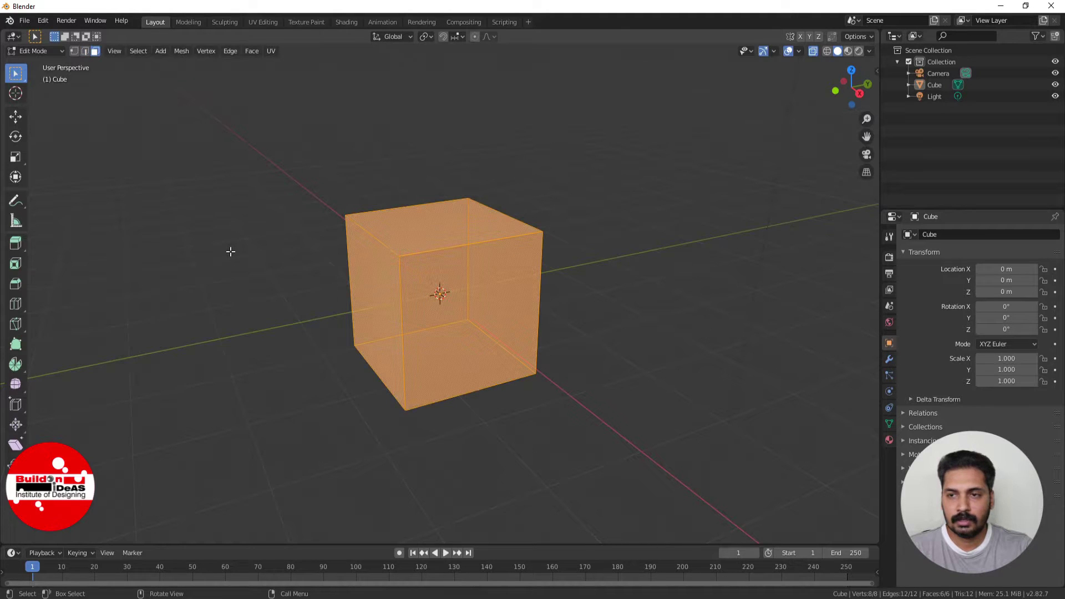
pyautogui.click(231, 140)
pyautogui.moveTo(228, 137); pyautogui.dragTo(714, 520)
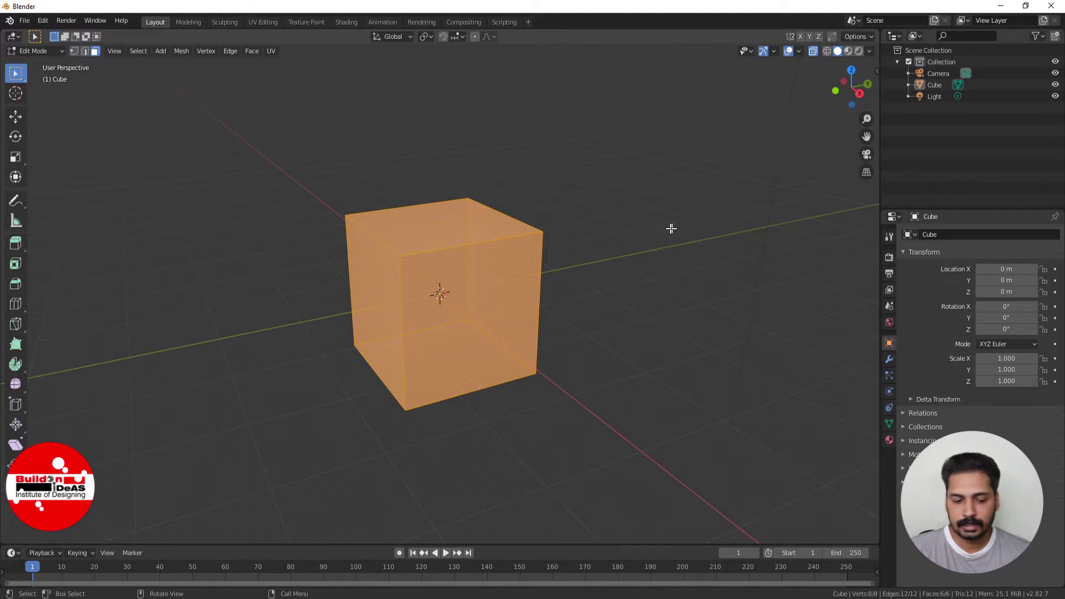
pyautogui.hotkey('alt', 'z')
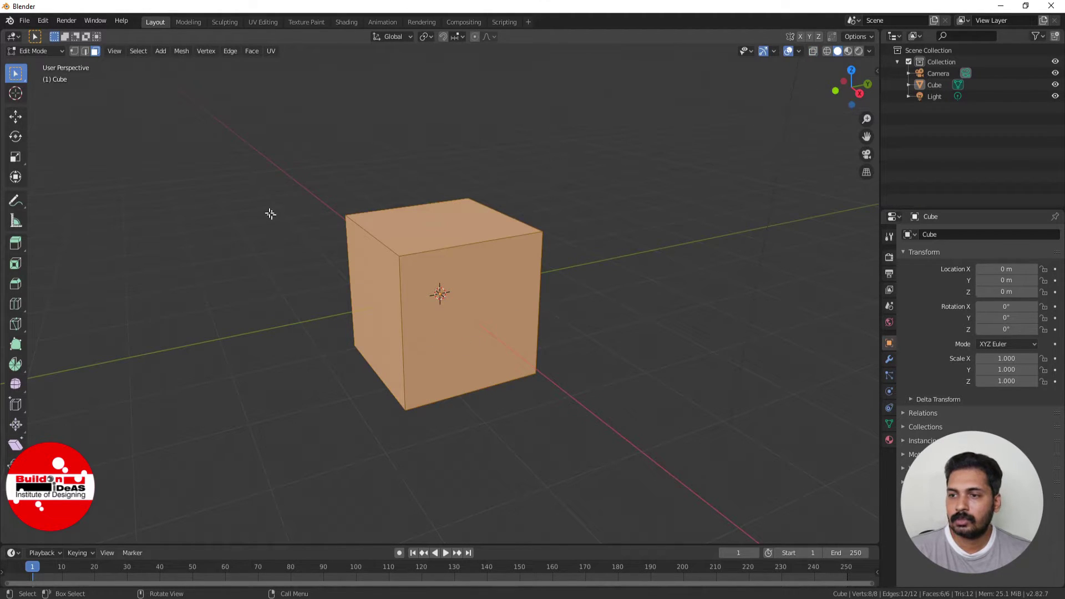
# Clear the selection, box-select the cube in face selection mode without X-ray, and inspect the faces on its far side
pyautogui.hotkey('alt', 'a')
pyautogui.moveTo(310, 177); pyautogui.dragTo(637, 497)
pyautogui.moveTo(561, 402); pyautogui.dragTo(420, 385, button='middle')
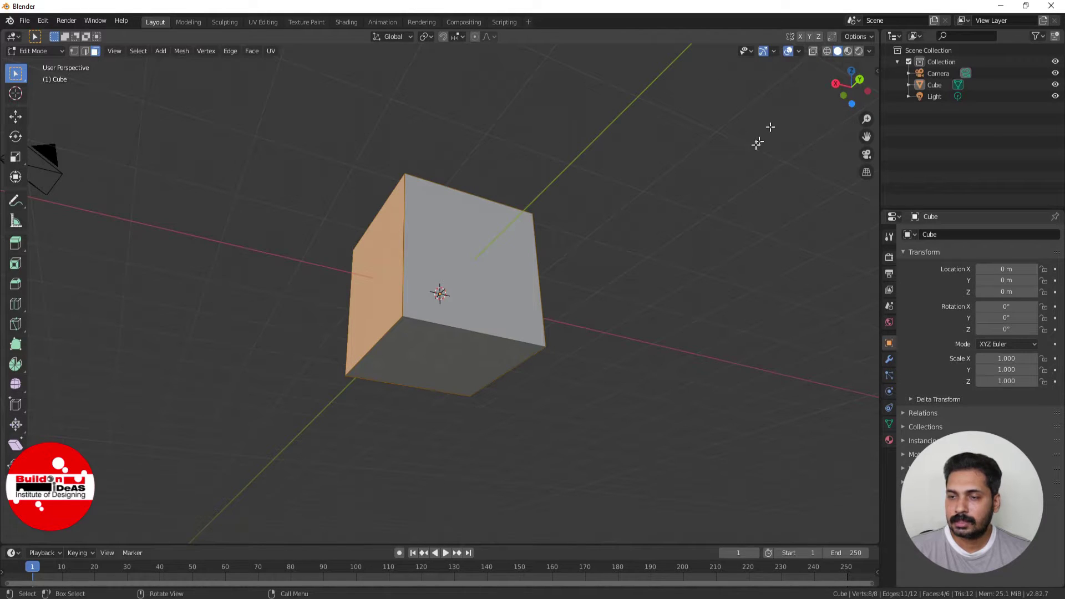
# Enable X-ray and box-select all of the cube's faces, including the hidden ones
pyautogui.hotkey('alt', 'z')
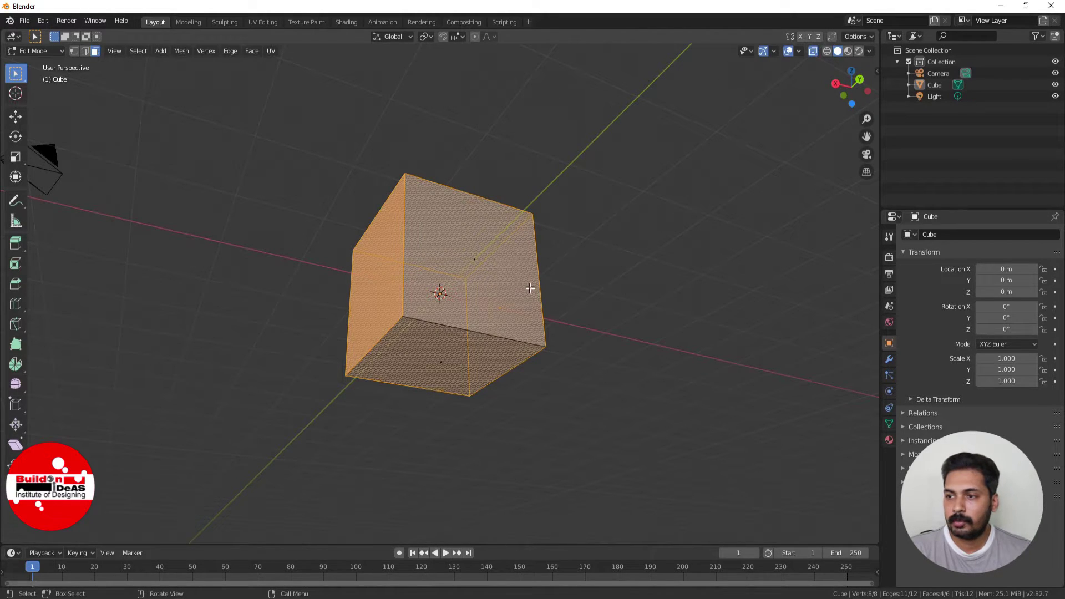
pyautogui.moveTo(570, 311); pyautogui.dragTo(266, 141, button='middle')
pyautogui.moveTo(243, 118); pyautogui.dragTo(693, 536)
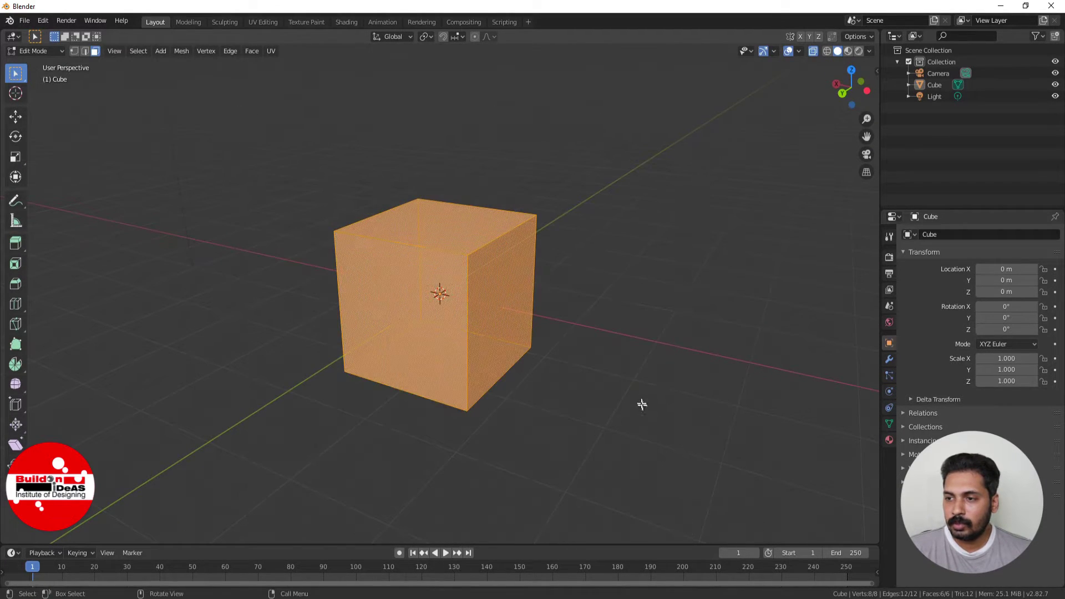
# Clear the selection and add all six cube faces to it one by one through X-ray, using their centre dots
pyautogui.click(642, 404)
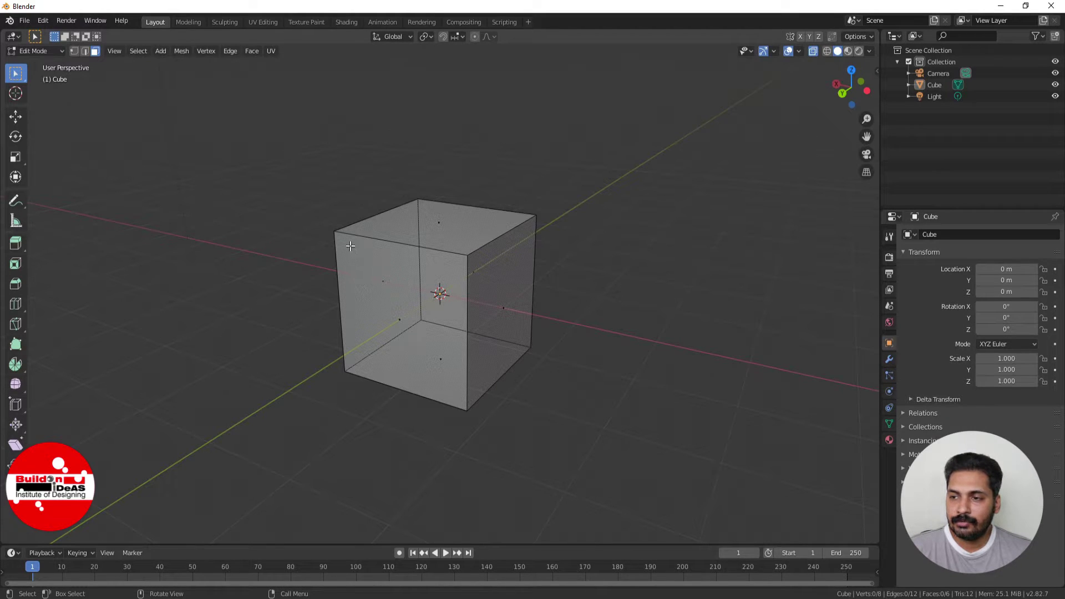
pyautogui.moveTo(344, 255)
pyautogui.mouseDown()
pyautogui.moveTo(297, 198)
pyautogui.moveTo(304, 190)
pyautogui.moveTo(356, 268)
pyautogui.mouseUp()
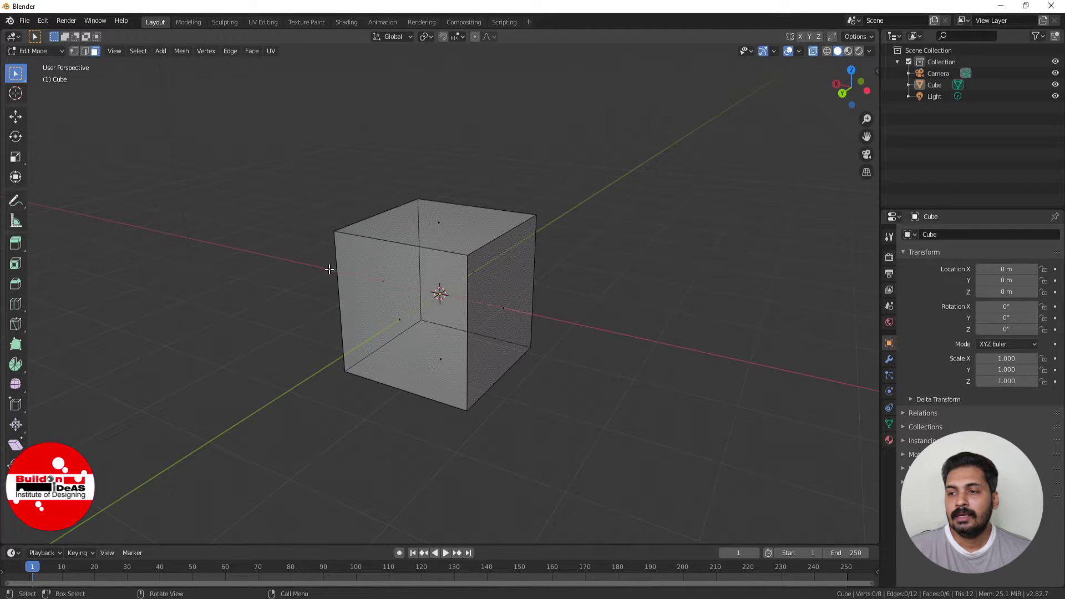
pyautogui.moveTo(452, 350)
pyautogui.mouseDown(button='middle')
pyautogui.moveTo(435, 340)
pyautogui.moveTo(446, 357)
pyautogui.moveTo(433, 355)
pyautogui.mouseUp(button='middle')
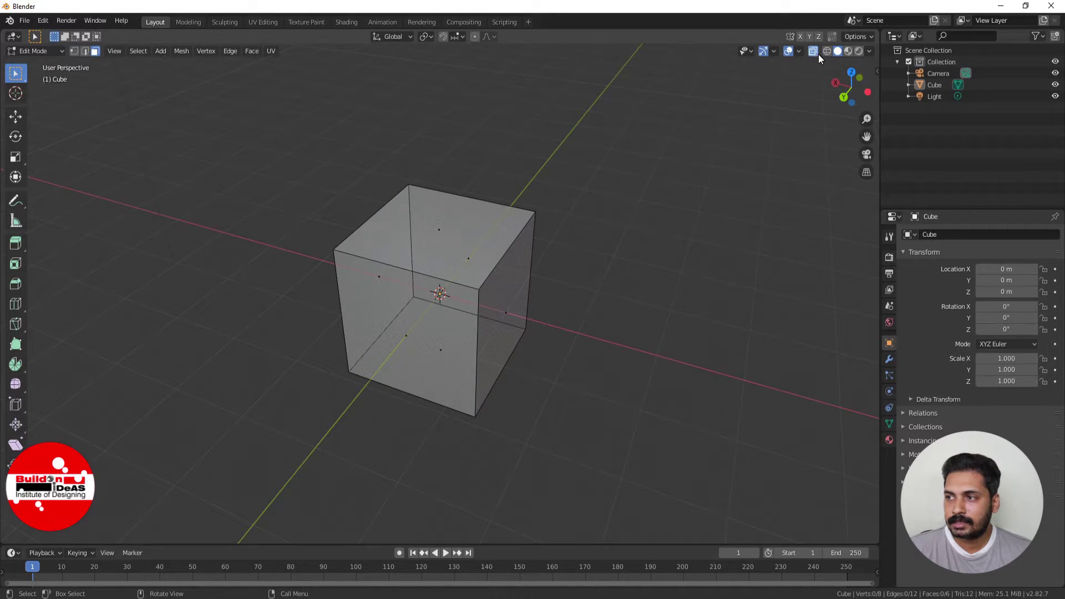
pyautogui.click(441, 230)
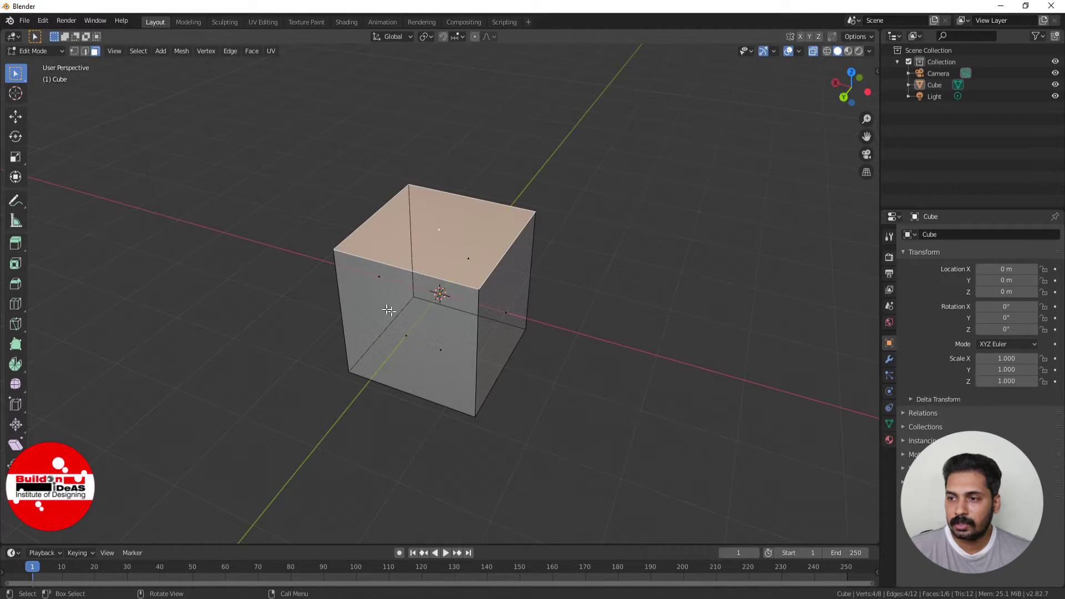
pyautogui.keyDown('shift'); pyautogui.click(379, 277); pyautogui.keyUp('shift')
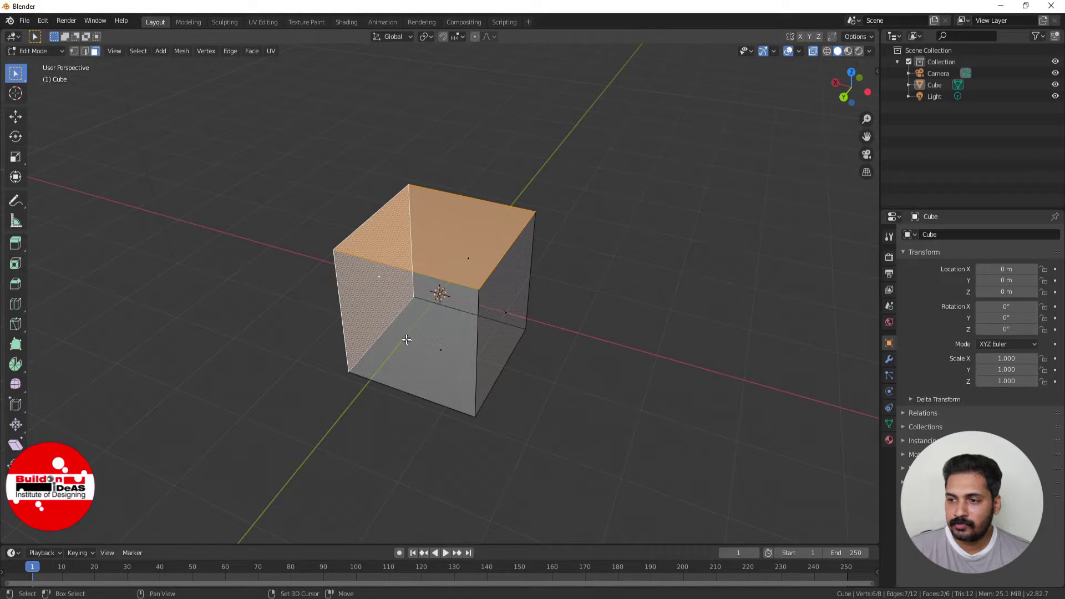
pyautogui.keyDown('shift'); pyautogui.click(407, 350); pyautogui.keyUp('shift')
pyautogui.keyDown('shift'); pyautogui.click(445, 352); pyautogui.keyUp('shift')
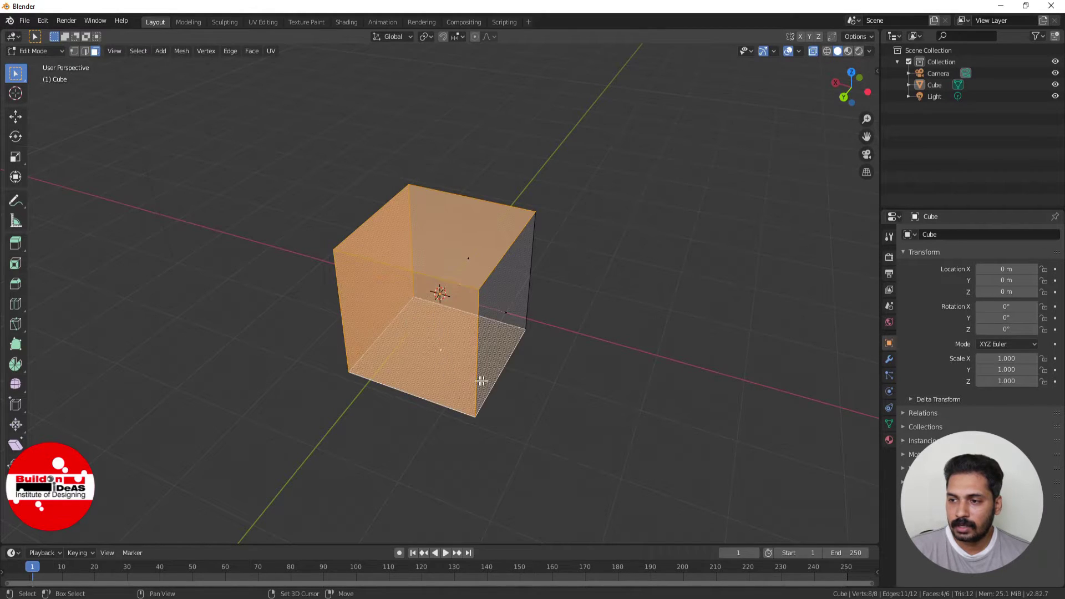
pyautogui.keyDown('shift'); pyautogui.click(504, 312); pyautogui.keyUp('shift')
pyautogui.moveTo(474, 323); pyautogui.dragTo(483, 367, button='middle')
pyautogui.keyDown('shift'); pyautogui.click(469, 315); pyautogui.keyUp('shift')
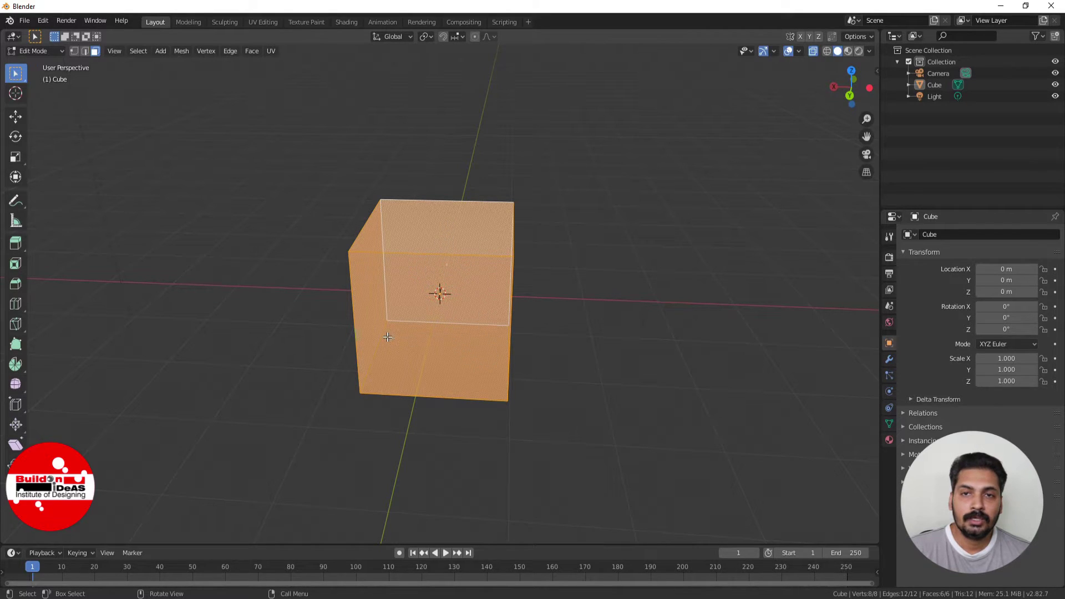
# Clear the selection, select one top corner vertex in vertex selection mode, and try moving it along the X, Y and Z axes
pyautogui.moveTo(320, 353); pyautogui.dragTo(255, 343, button='middle')
pyautogui.click(245, 279)
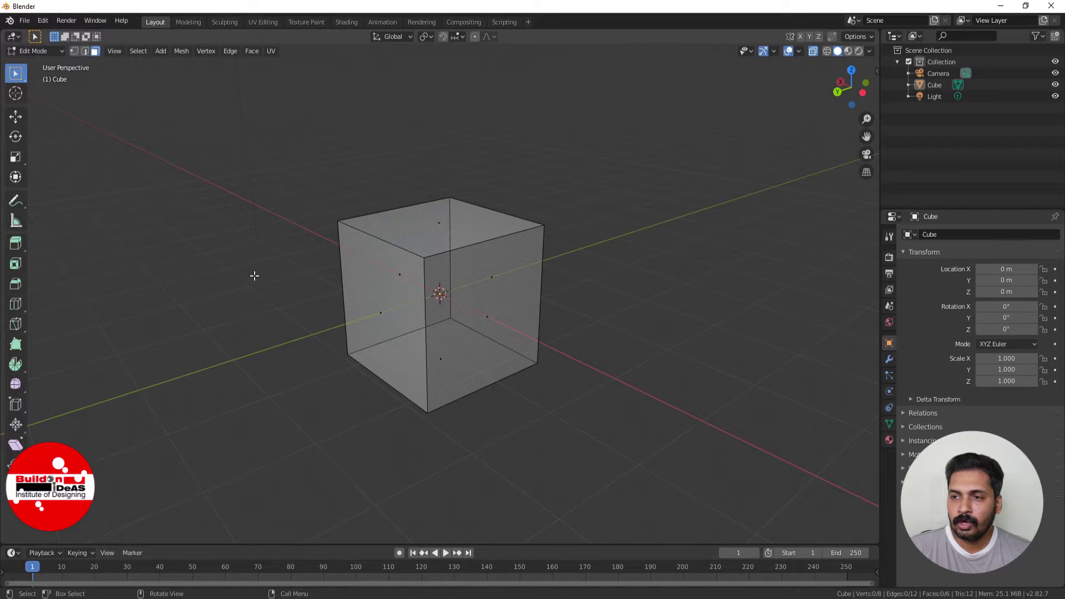
pyautogui.moveTo(254, 276); pyautogui.dragTo(323, 298, button='middle')
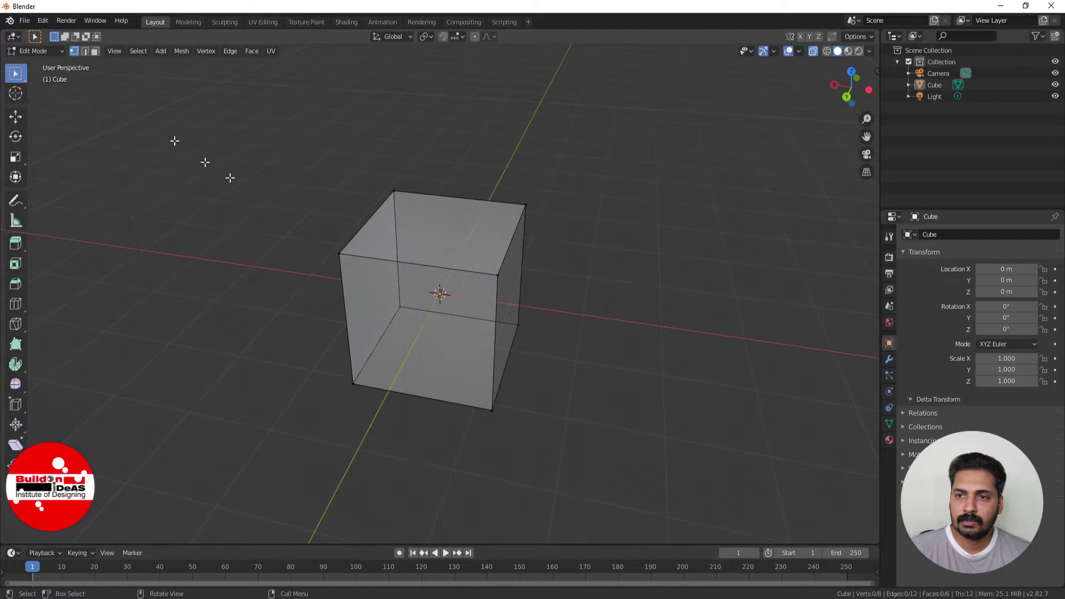
pyautogui.click(338, 253)
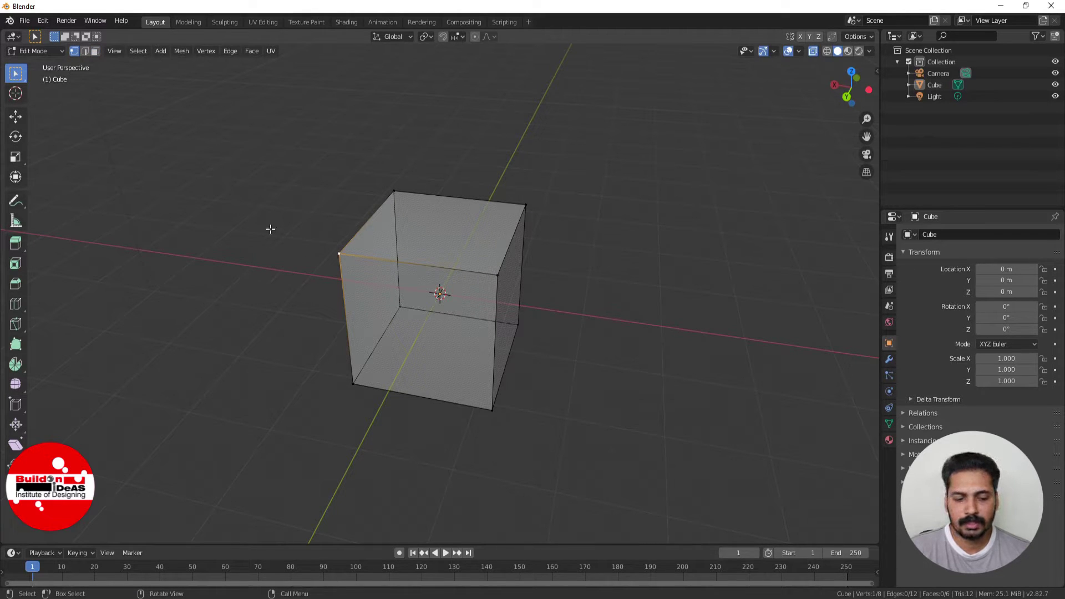
pyautogui.press('g')
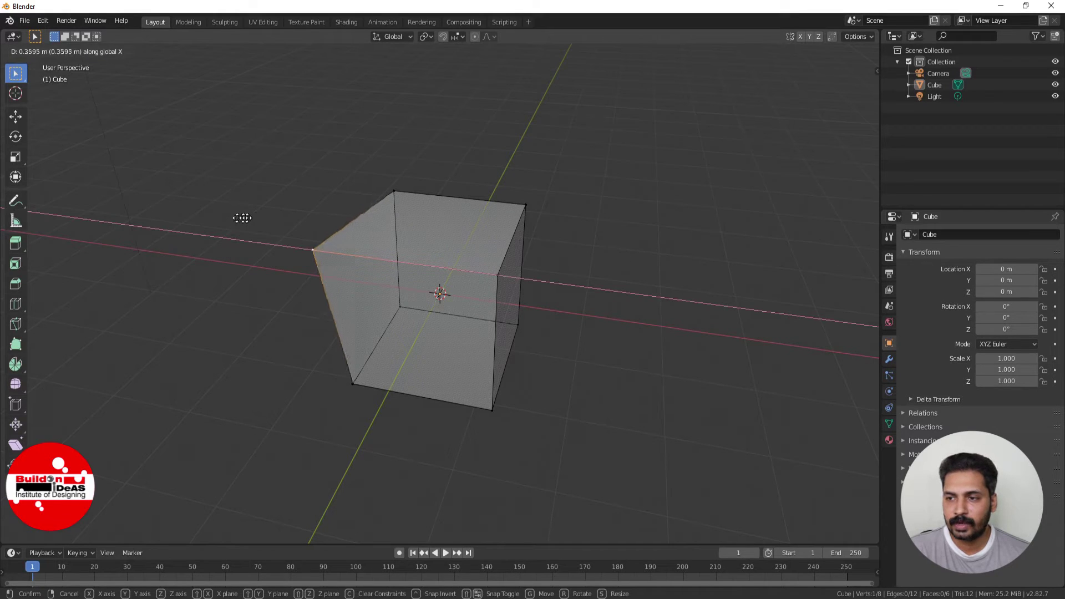
pyautogui.press('x')
pyautogui.press('y')
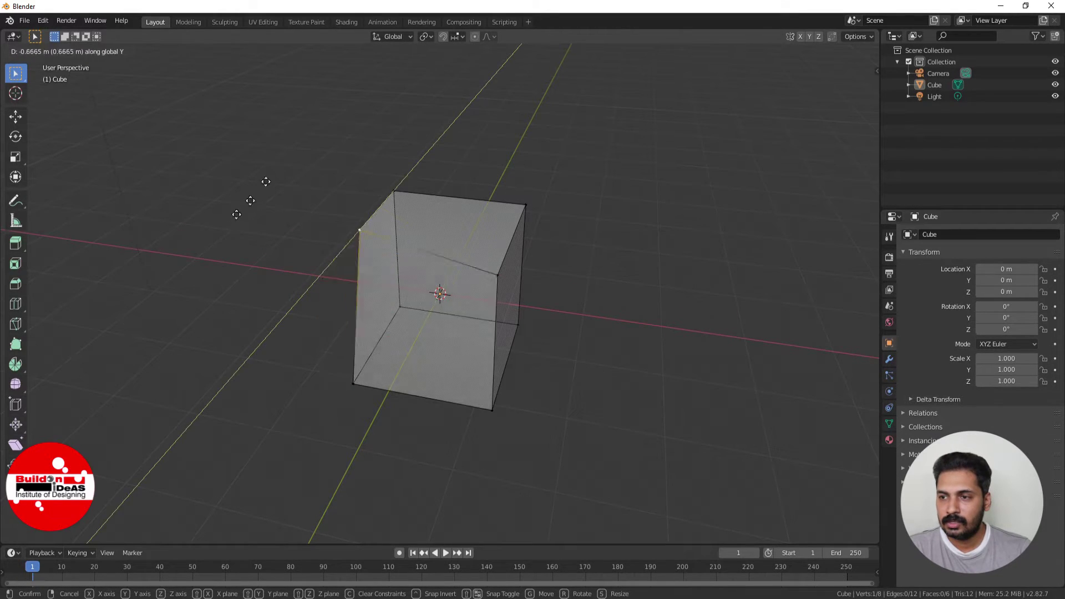
pyautogui.press('z')
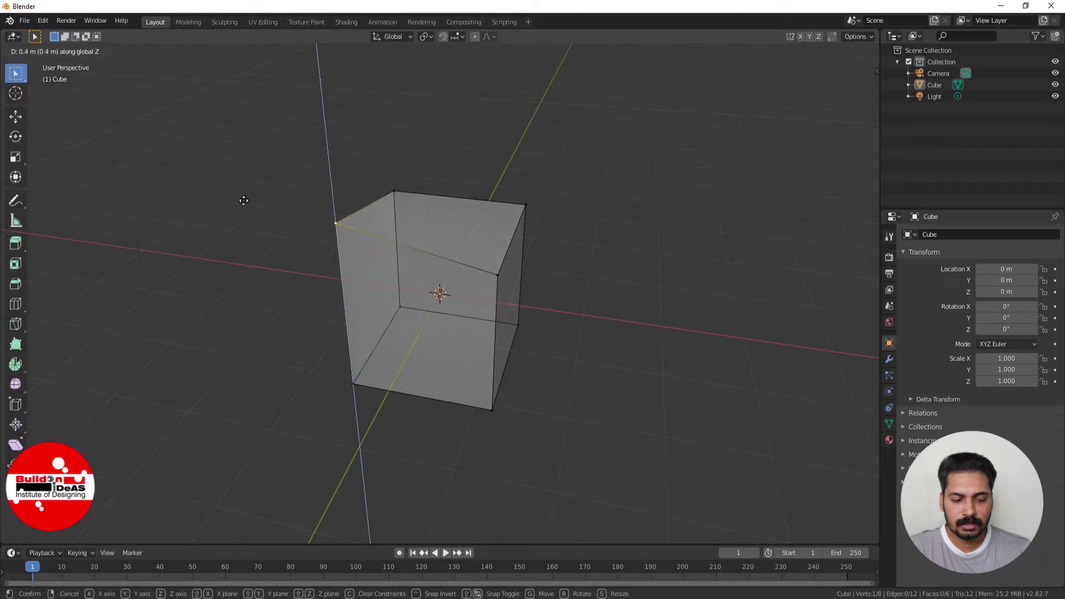
pyautogui.rightClick(241, 233)
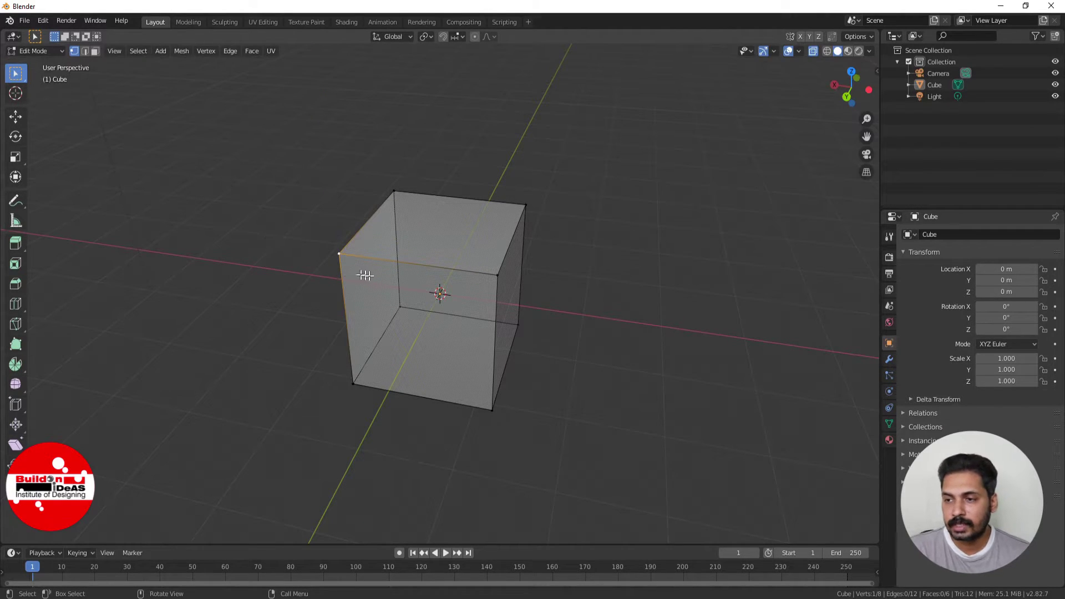
# Box-select two adjacent top vertices of the cube and try scaling them and rotating them about the X and Z axes
pyautogui.moveTo(485, 311); pyautogui.dragTo(449, 300, button='middle')
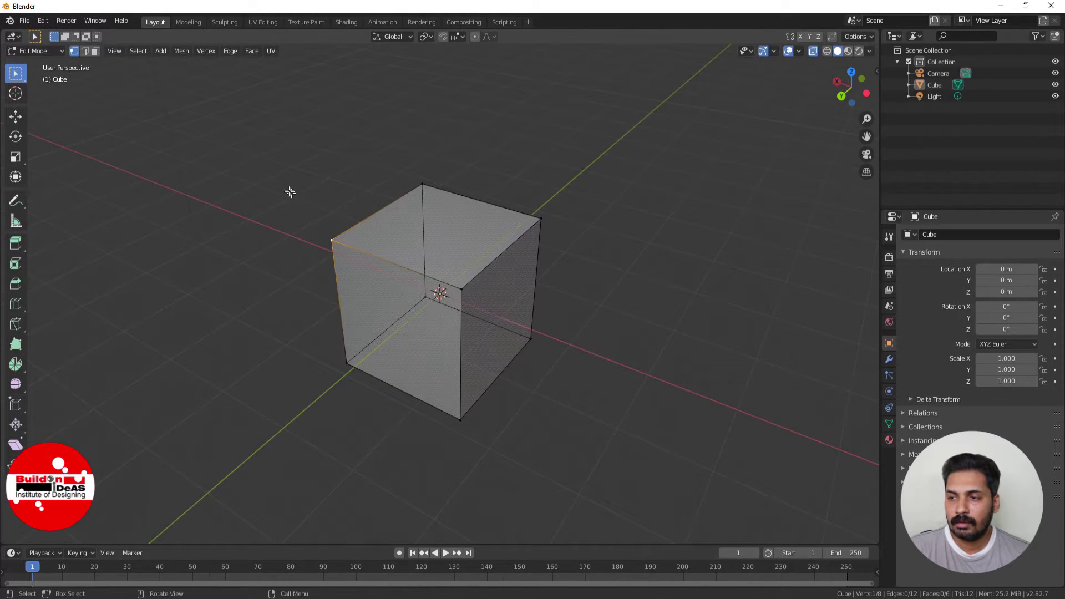
pyautogui.moveTo(280, 163); pyautogui.dragTo(444, 269)
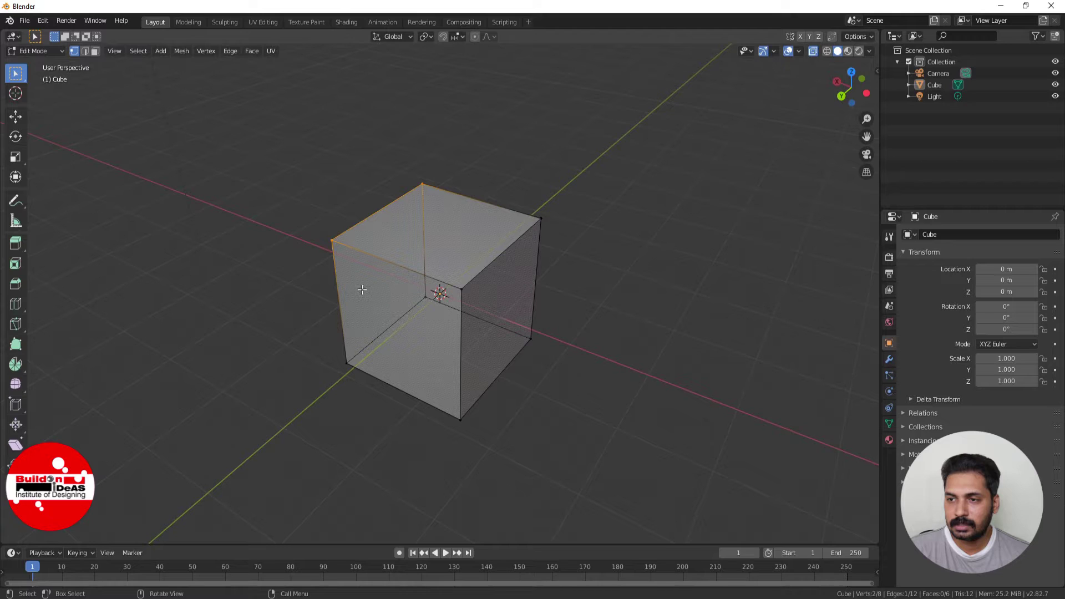
pyautogui.press('s')
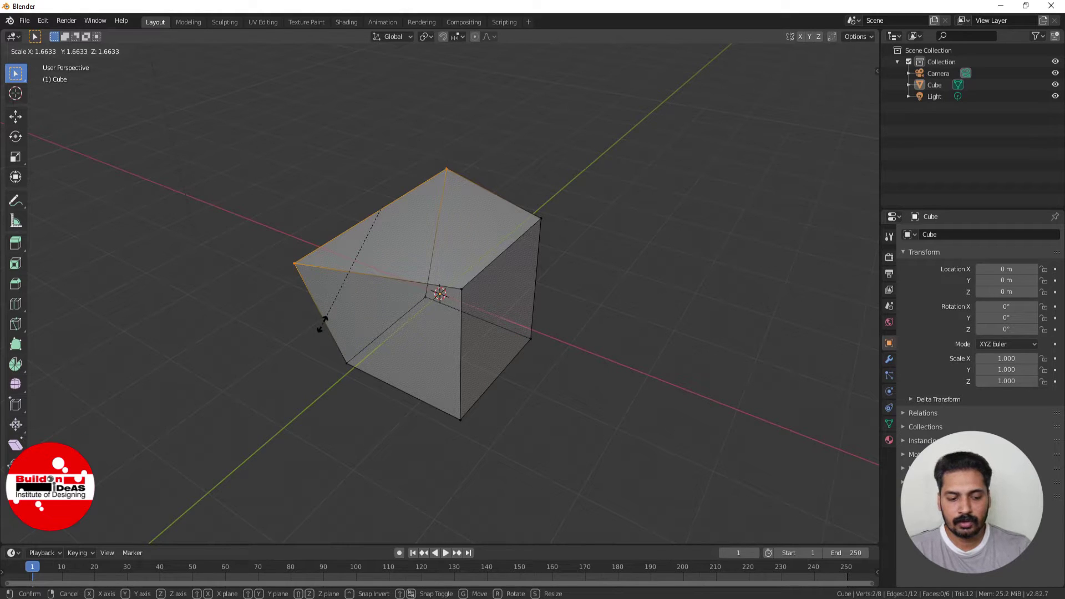
pyautogui.press('r')
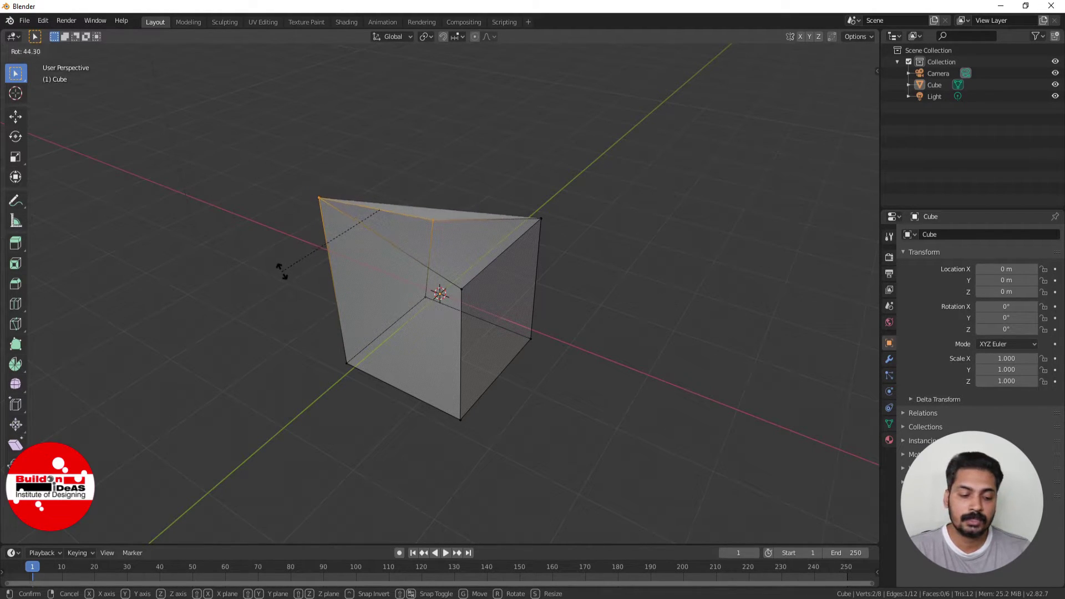
pyautogui.press('x')
pyautogui.press('z')
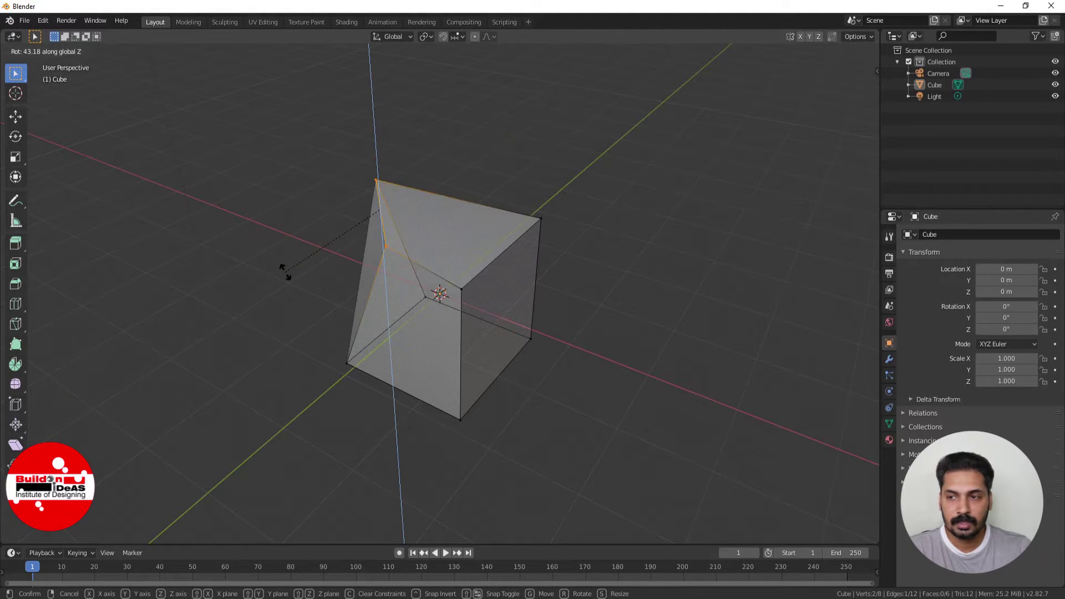
pyautogui.rightClick(377, 275)
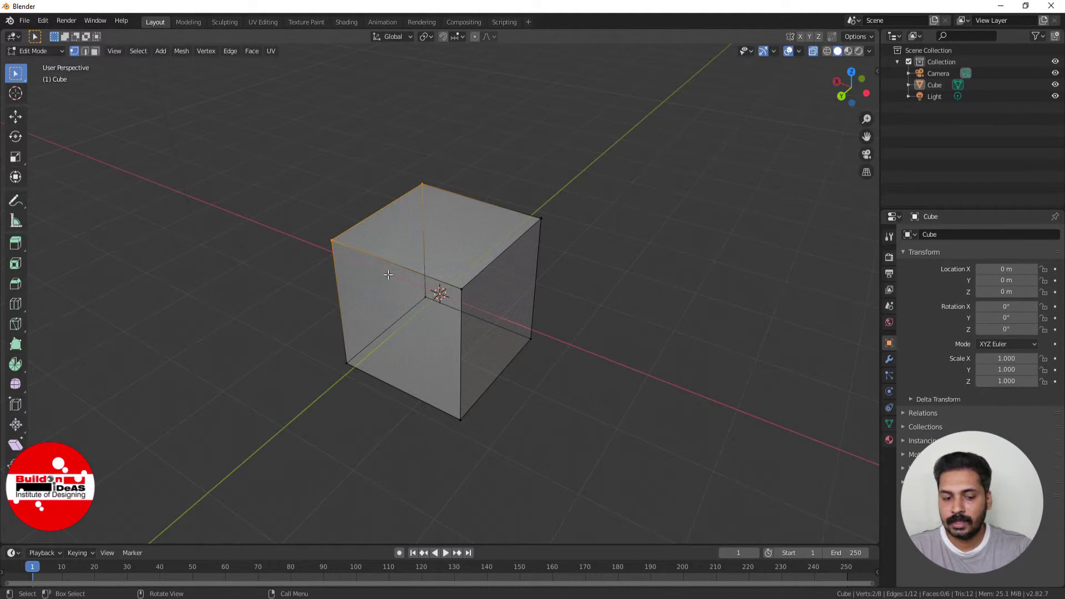
# Select the cube's front top edge in edge selection mode and try scaling, rotating and moving it
pyautogui.press('2')
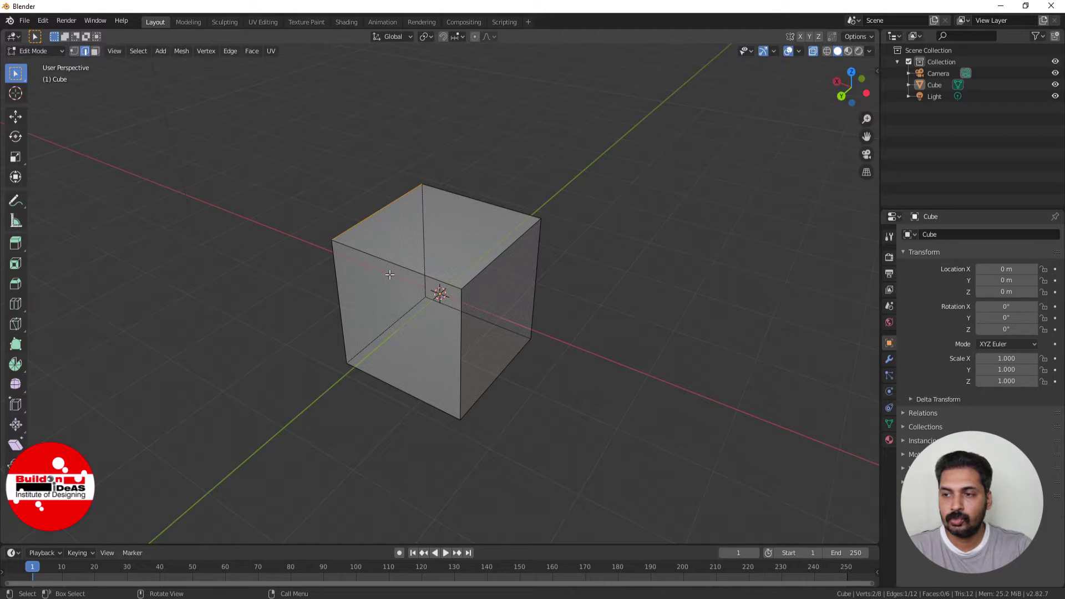
pyautogui.hotkey('ctrl', 'r')
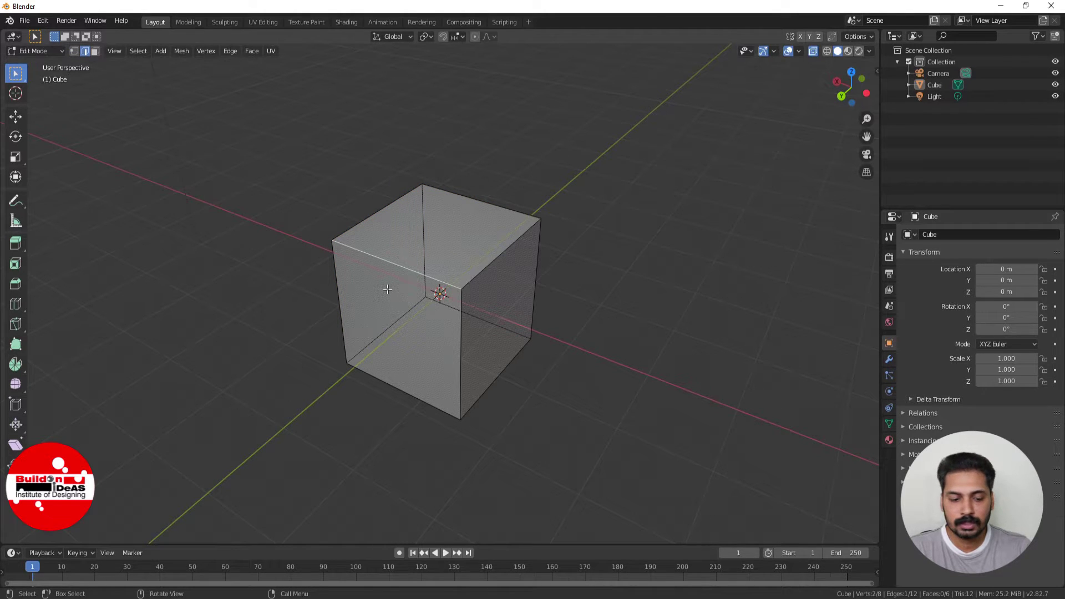
pyautogui.press('s')
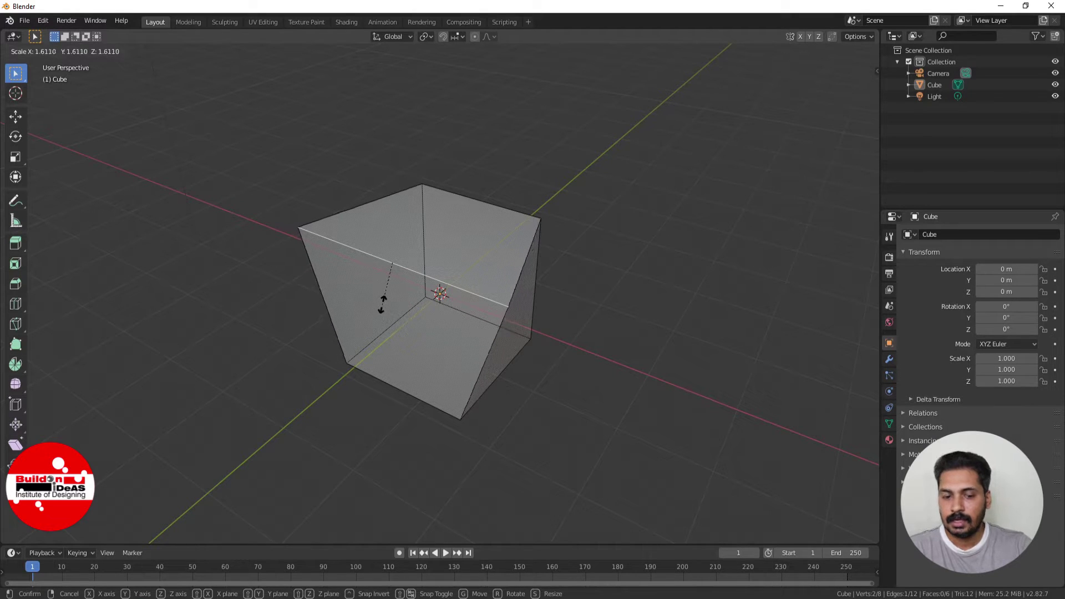
pyautogui.press('r')
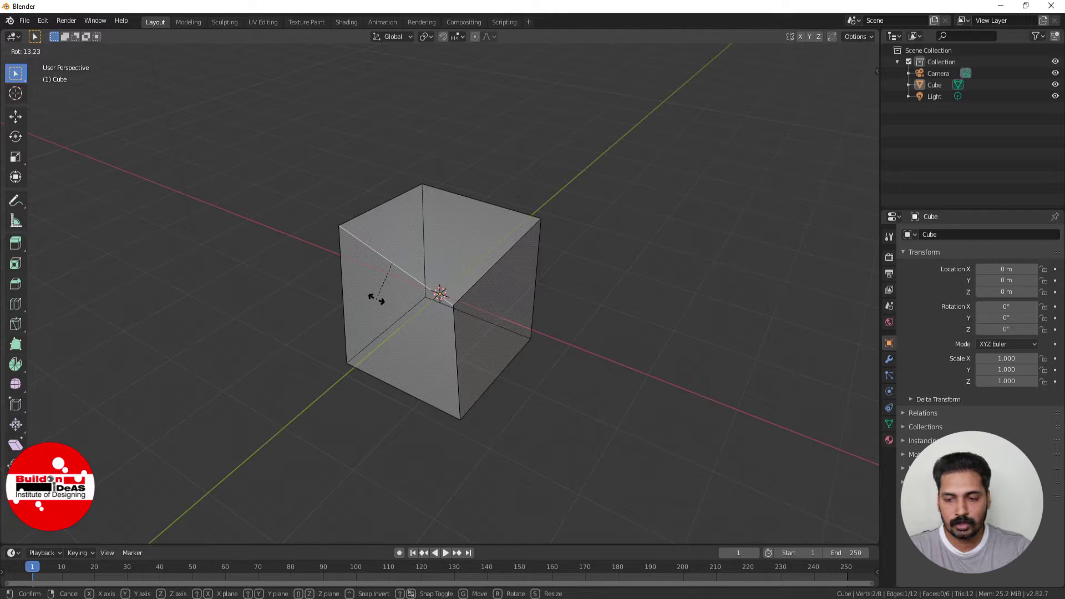
pyautogui.press('g')
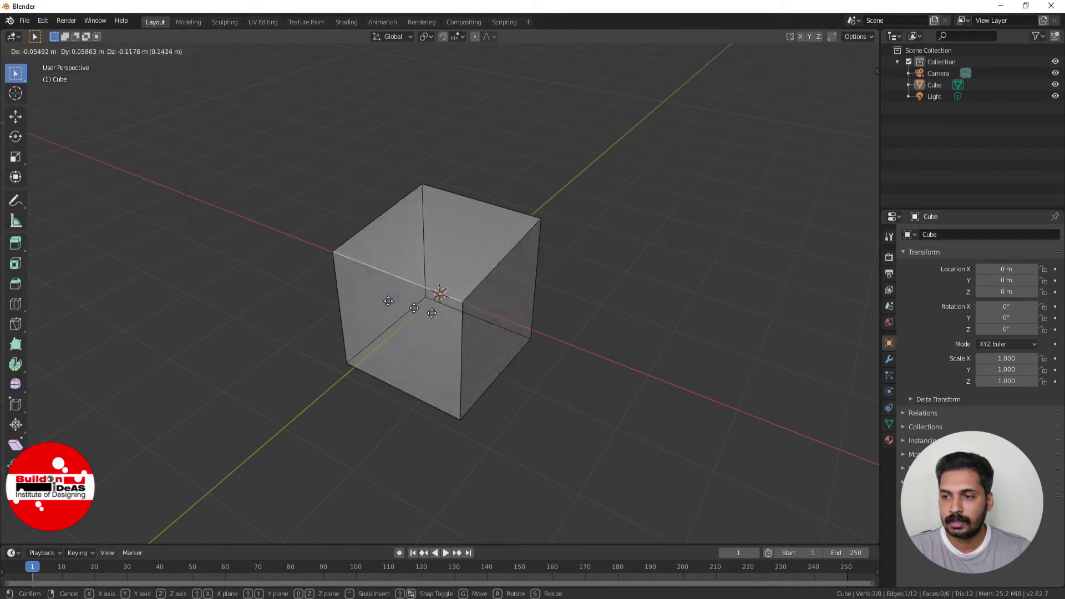
pyautogui.rightClick(339, 294)
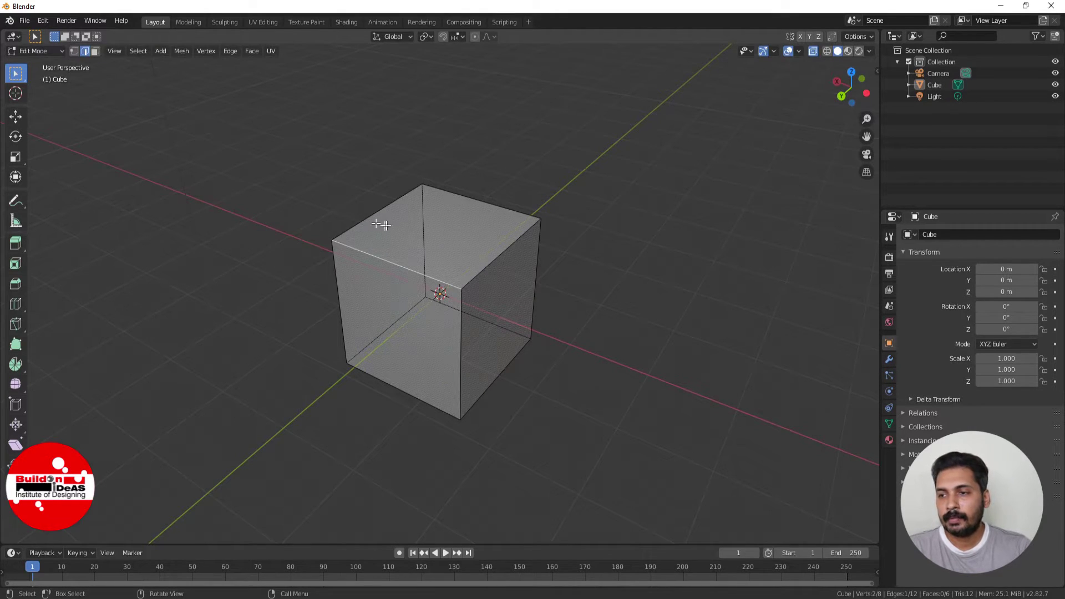
# Select the cube's top face in face selection mode and try rotating it about the X, Y and Z axes
pyautogui.press('3')
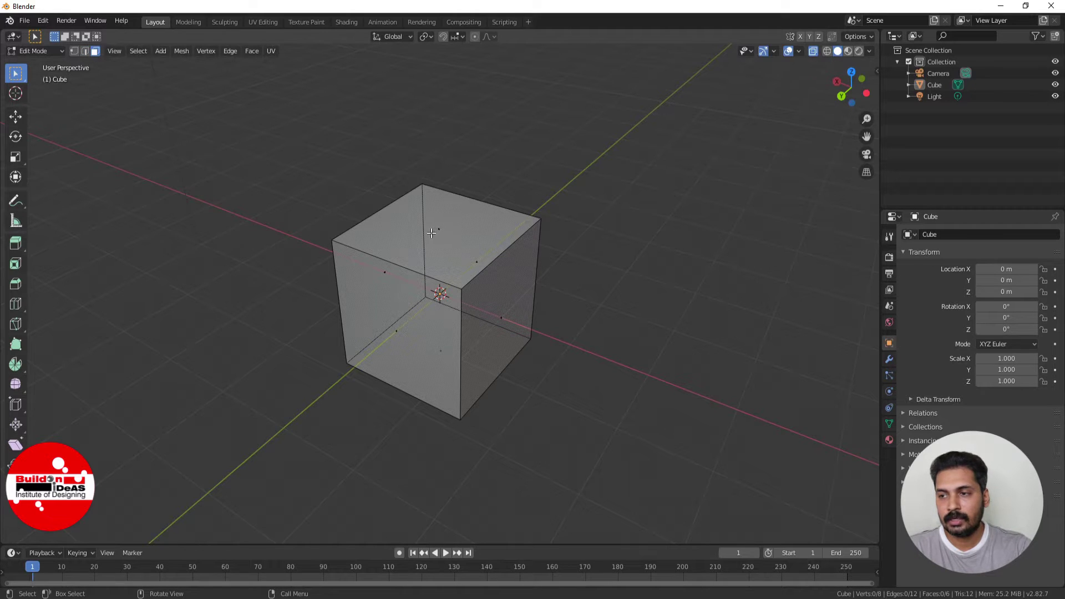
pyautogui.click(433, 229)
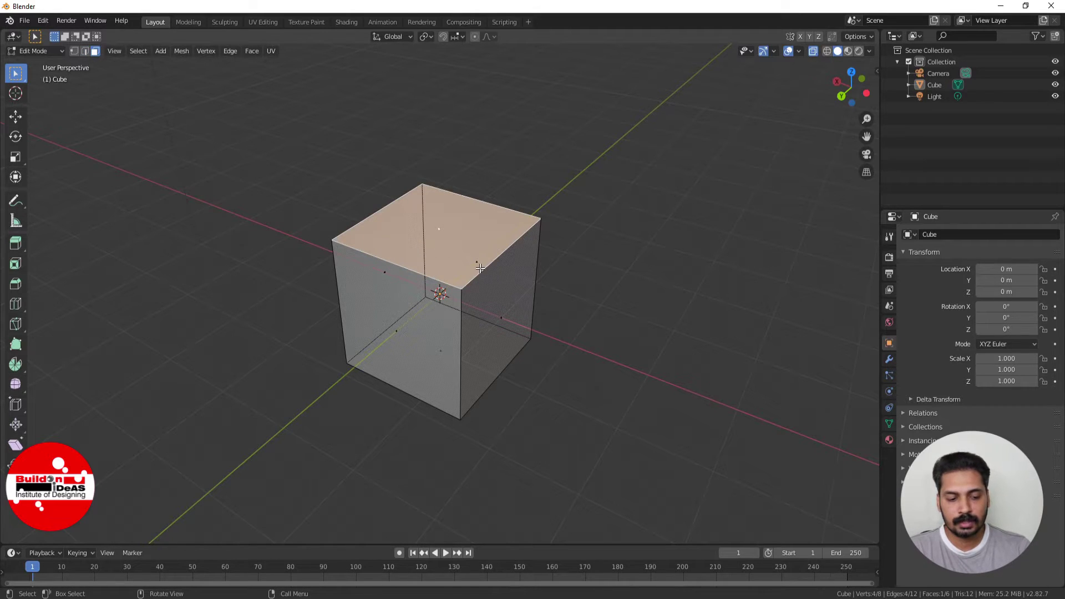
pyautogui.press('r')
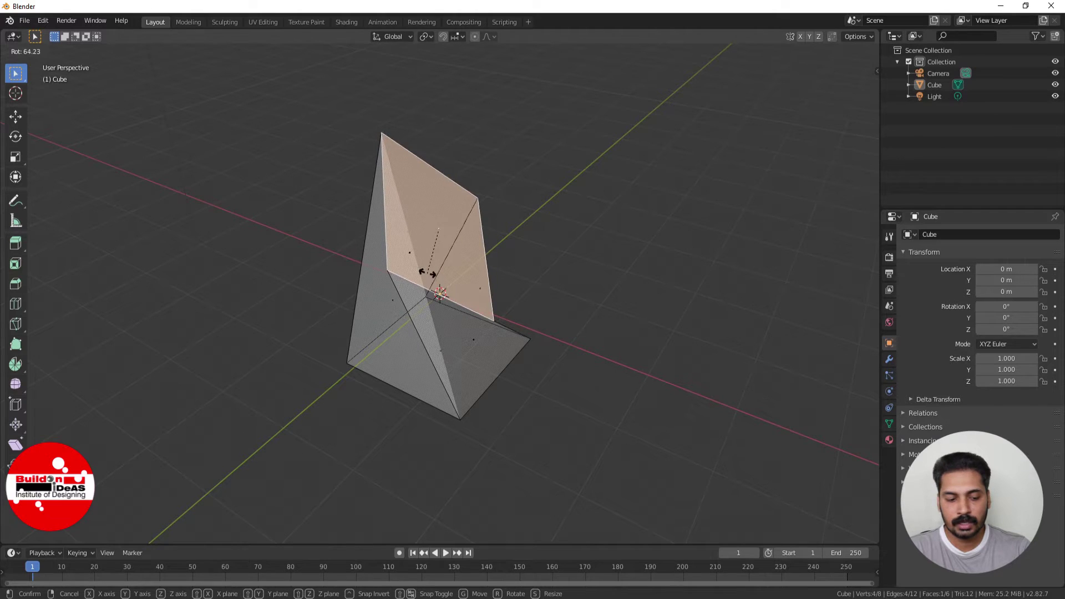
pyautogui.press('x')
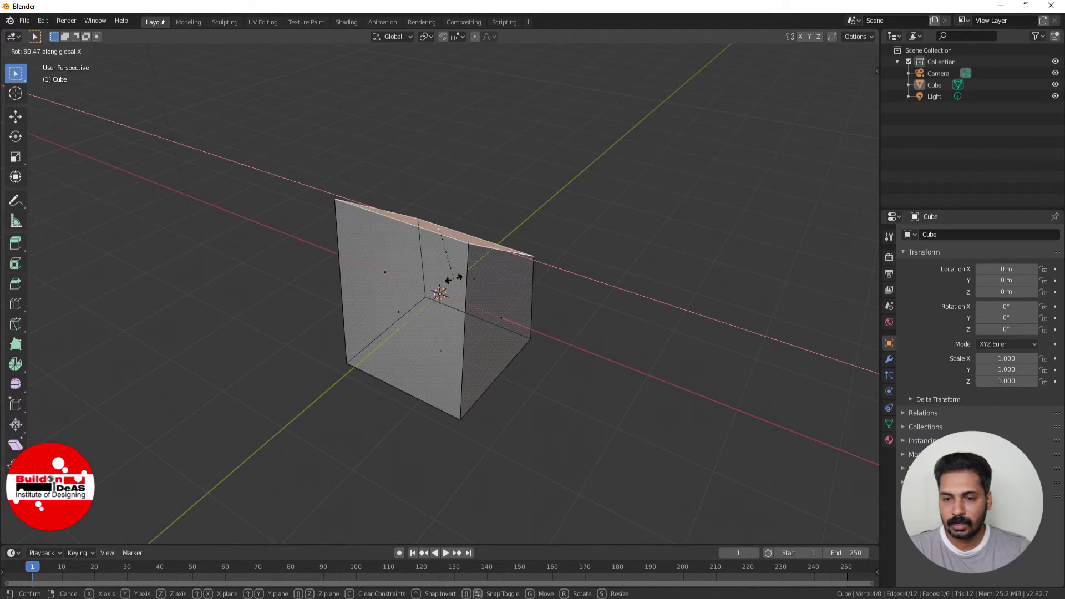
pyautogui.press('y')
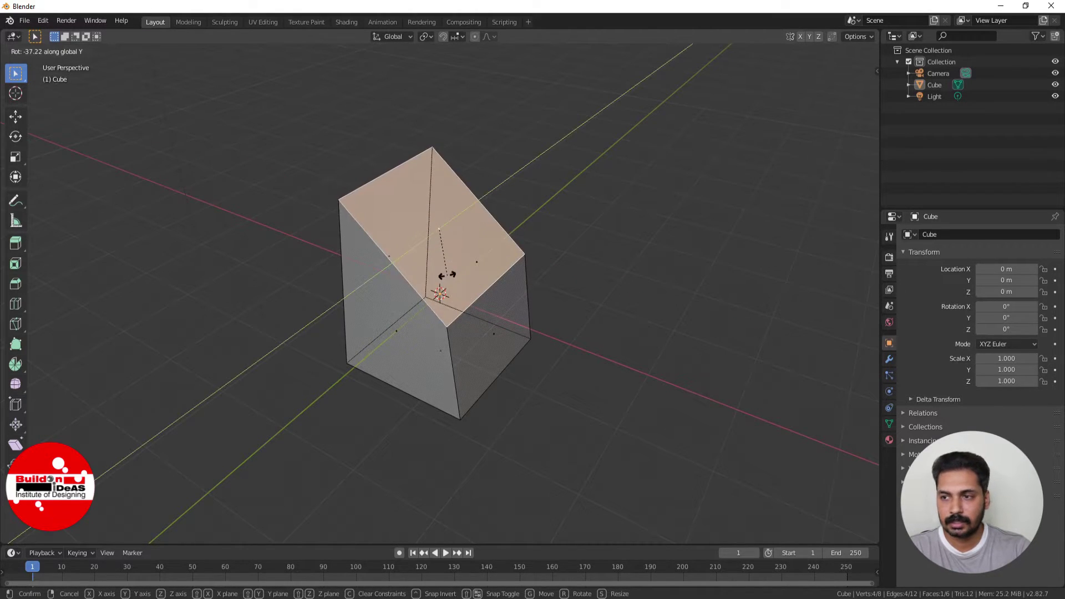
pyautogui.press('z')
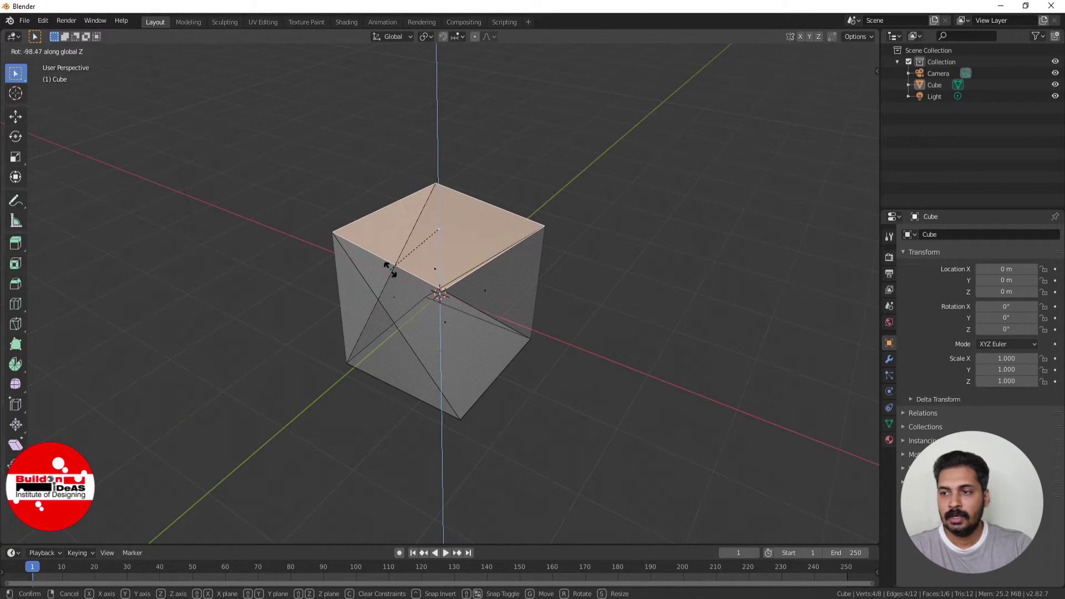
pyautogui.rightClick(392, 272)
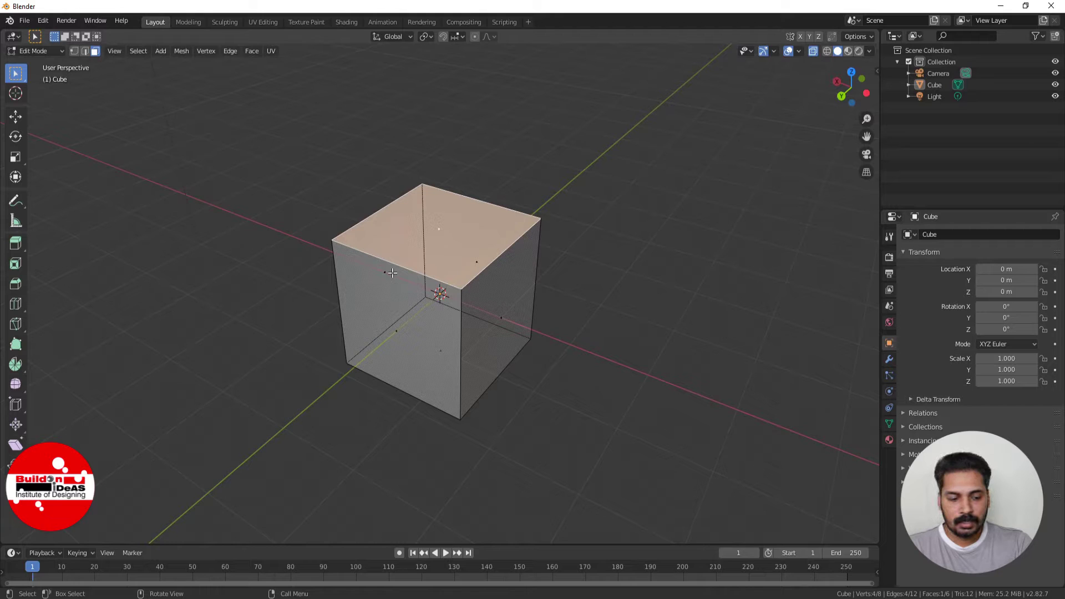
# Try scaling the selected top face uniformly and along the X, Y and Z axes
pyautogui.press('s')
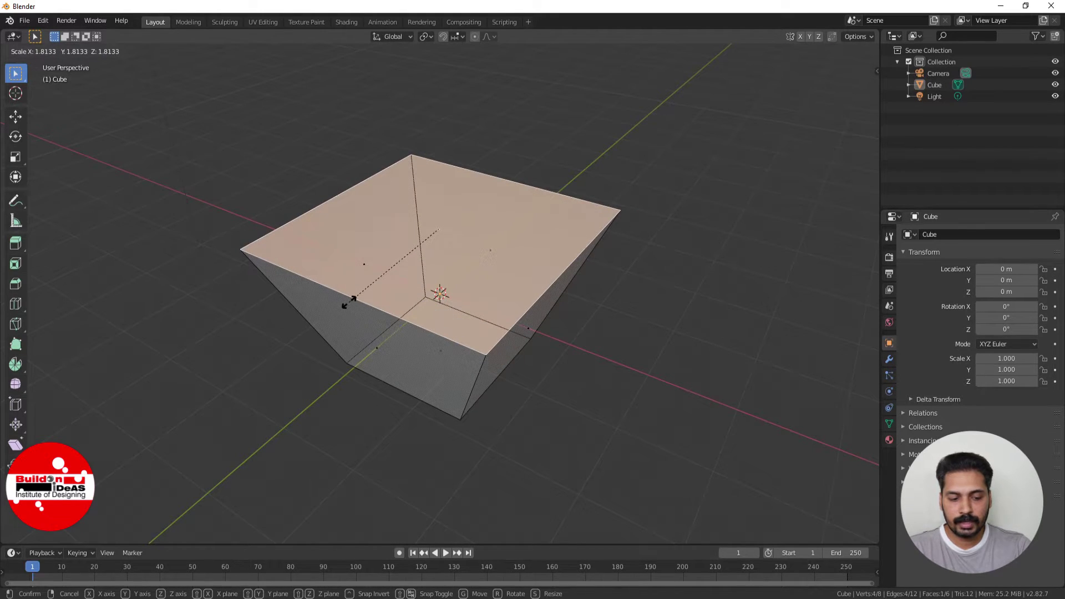
pyautogui.press('x')
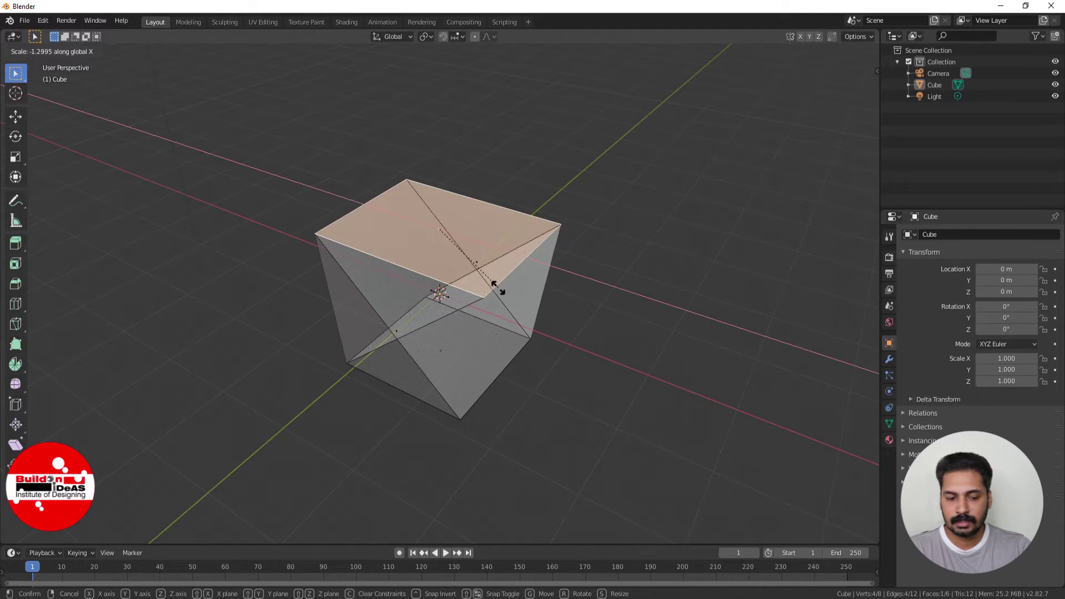
pyautogui.press('y')
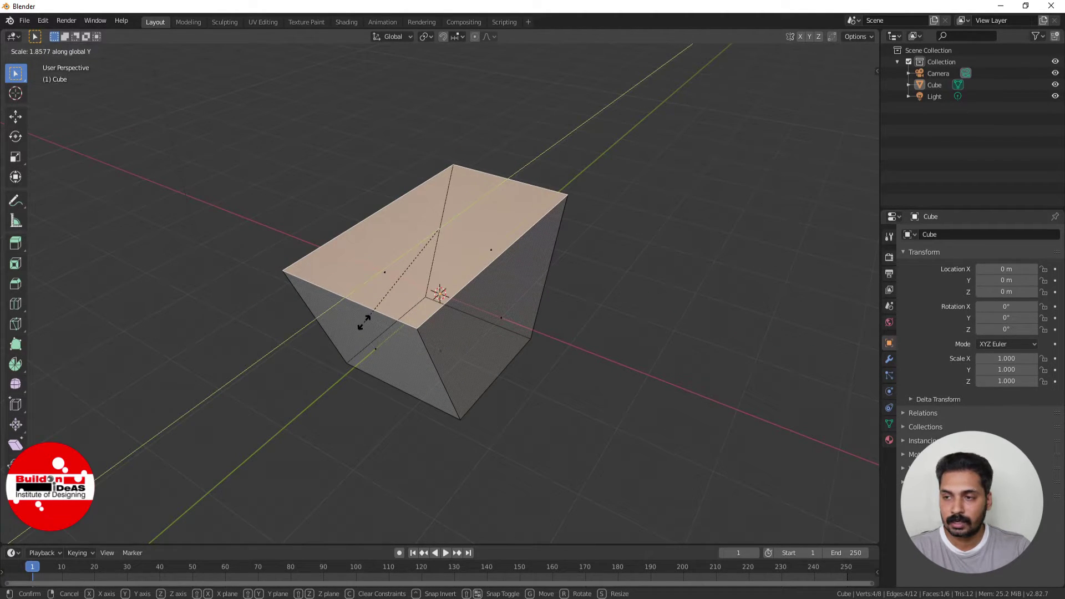
pyautogui.press('z')
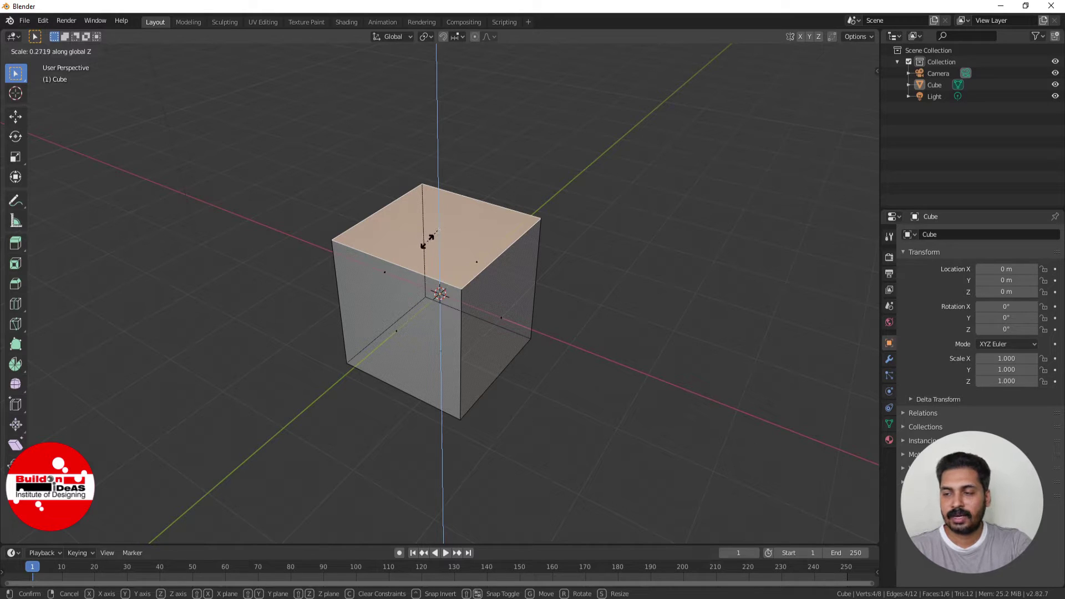
pyautogui.click(429, 242)
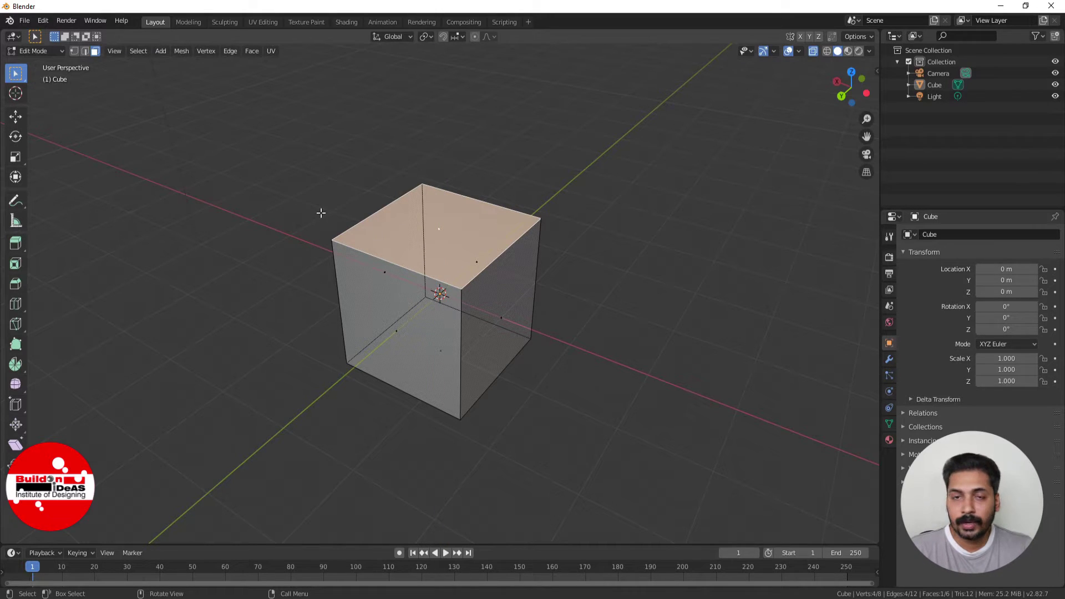
# Try loop-selecting a ring of faces through X-ray, then turn X-ray off and loop-select the ring through the top and side faces
pyautogui.moveTo(318, 216); pyautogui.dragTo(331, 245, button='middle')
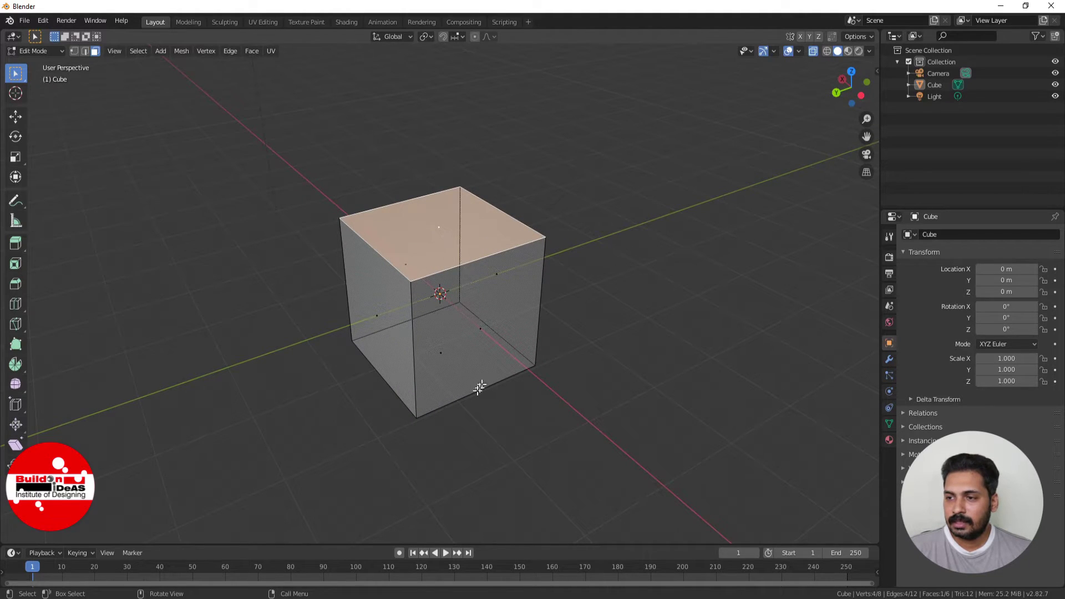
pyautogui.keyDown('alt'); pyautogui.click(476, 255); pyautogui.keyUp('alt')
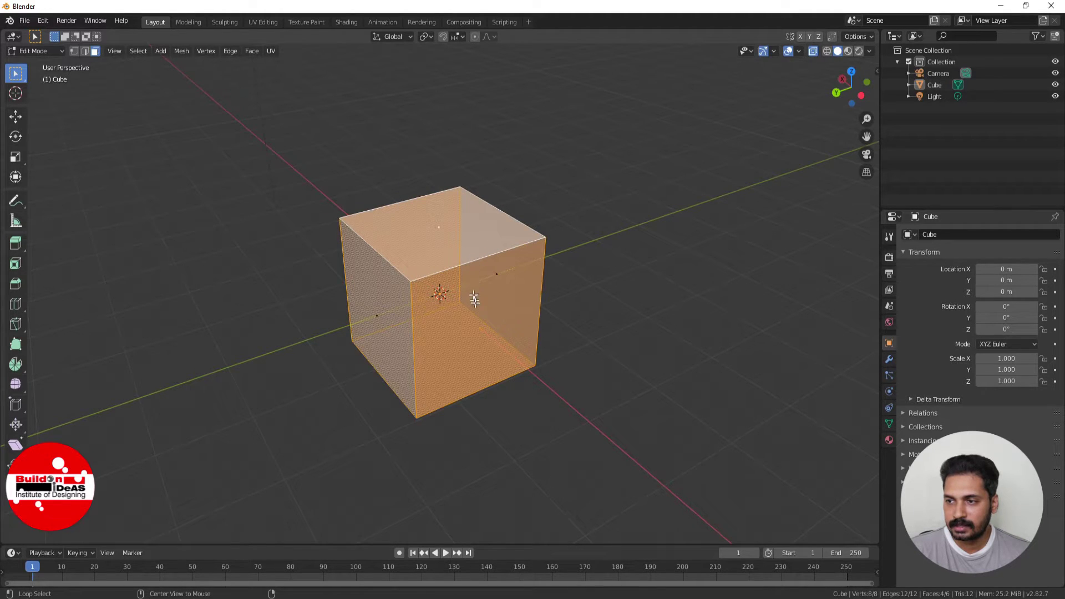
pyautogui.click(814, 51)
pyautogui.moveTo(477, 277); pyautogui.dragTo(637, 343, button='middle')
pyautogui.hotkey('alt', 'a')
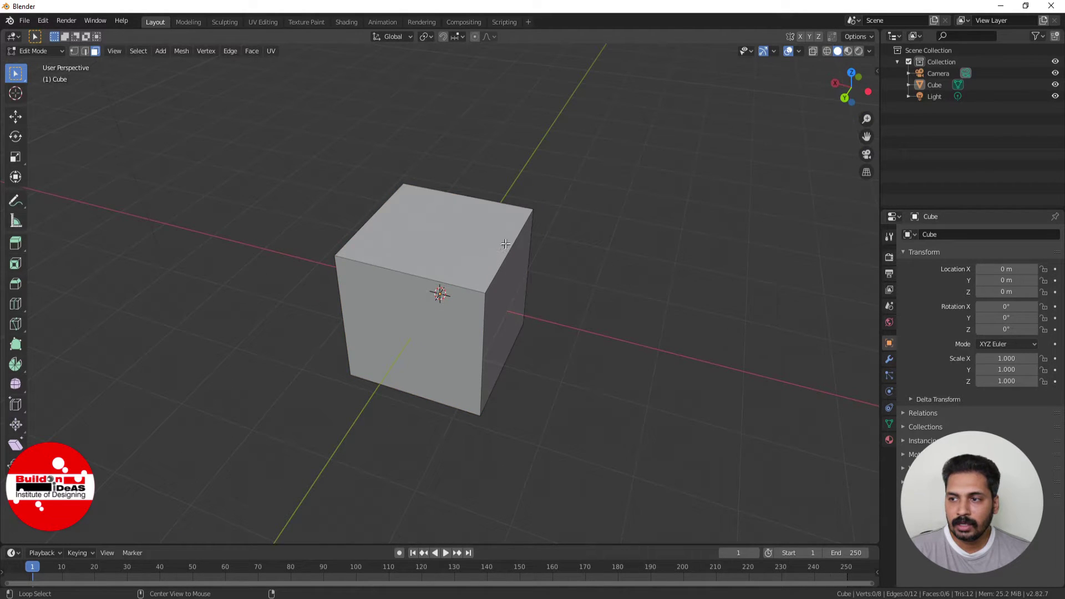
pyautogui.keyDown('alt'); pyautogui.click(507, 247); pyautogui.keyUp('alt')
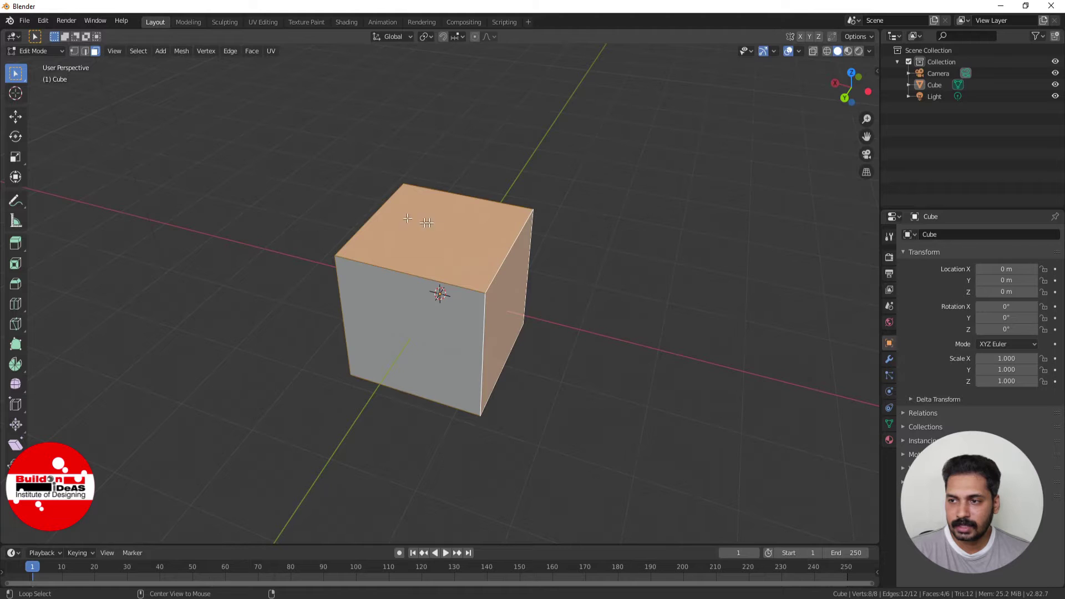
# Clear the selection and loop-select face rings across different top edges of the cube, ending with the one through the top and left-hand faces
pyautogui.moveTo(427, 222); pyautogui.dragTo(547, 298, button='middle')
pyautogui.hotkey('alt', 'a')
pyautogui.moveTo(561, 347); pyautogui.dragTo(479, 345, button='middle')
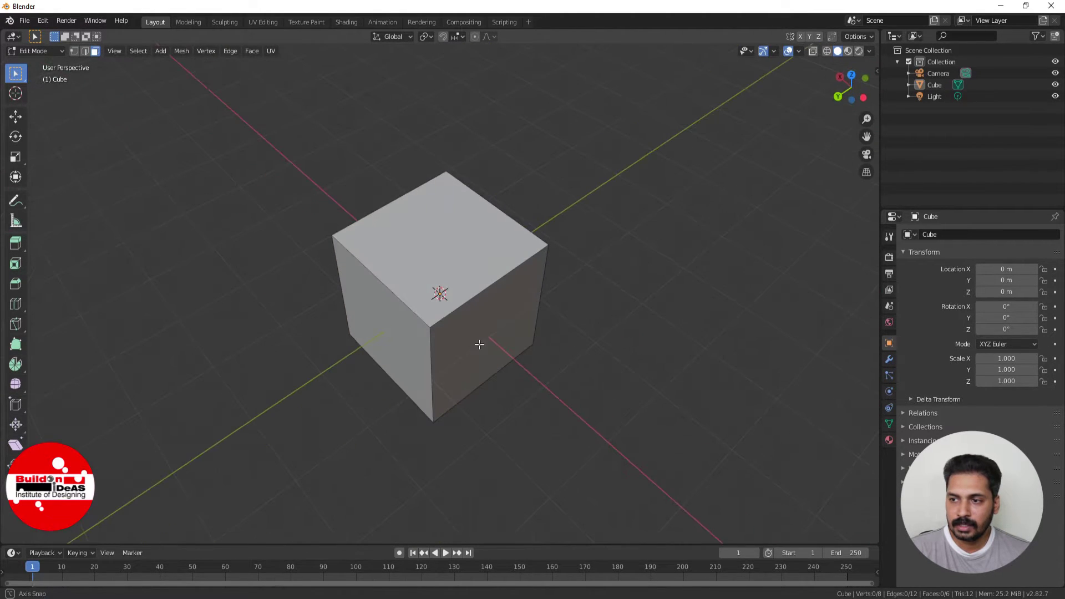
pyautogui.keyDown('alt'); pyautogui.click(385, 279); pyautogui.keyUp('alt')
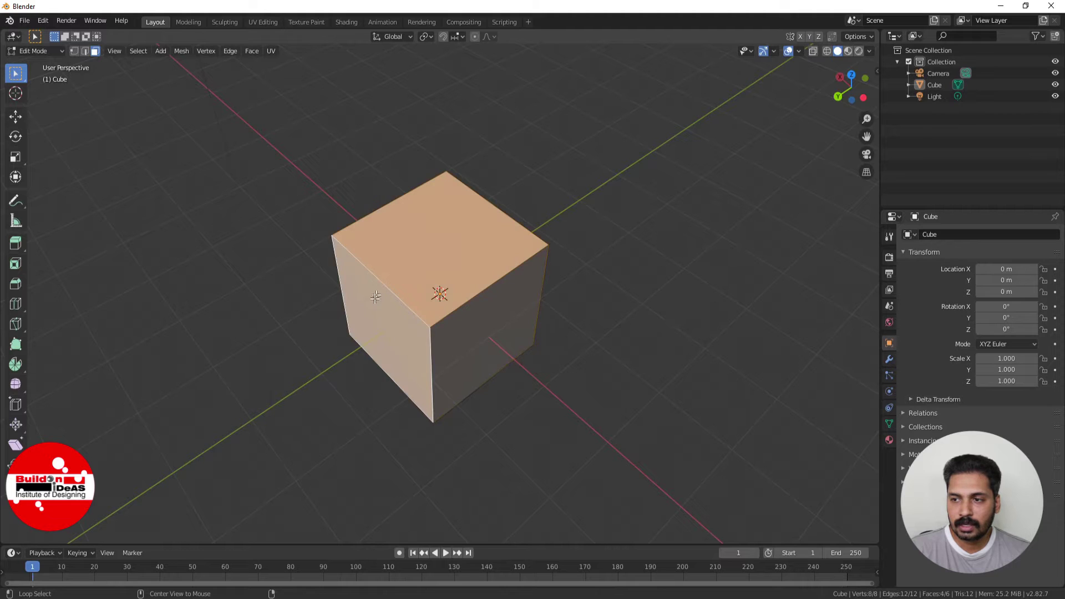
pyautogui.keyDown('alt'); pyautogui.click(469, 293); pyautogui.keyUp('alt')
pyautogui.keyDown('alt'); pyautogui.click(392, 283); pyautogui.keyUp('alt')
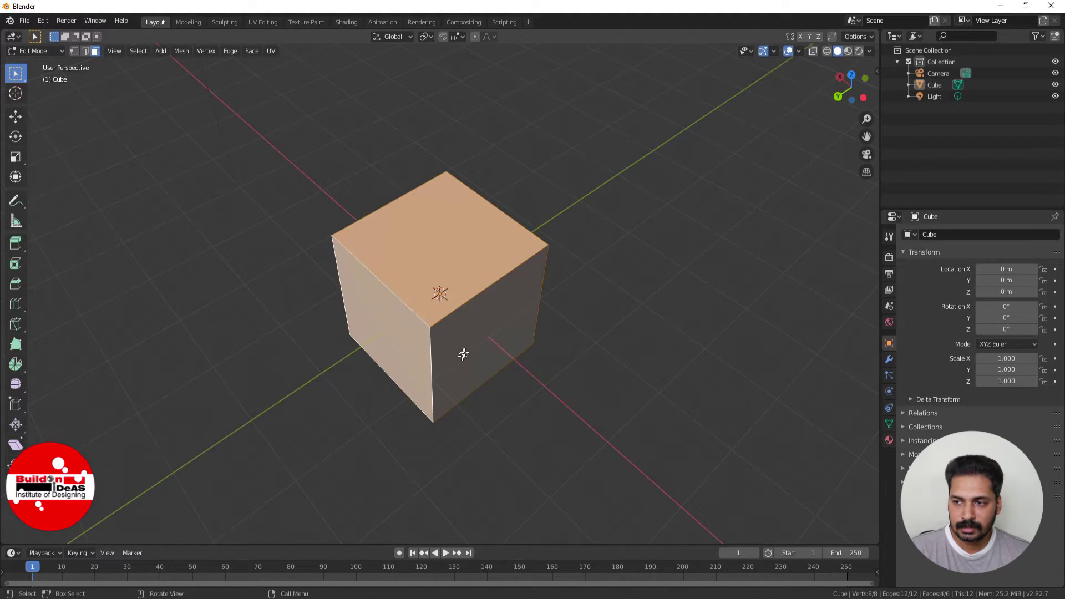
pyautogui.moveTo(464, 354); pyautogui.dragTo(481, 281, button='middle')
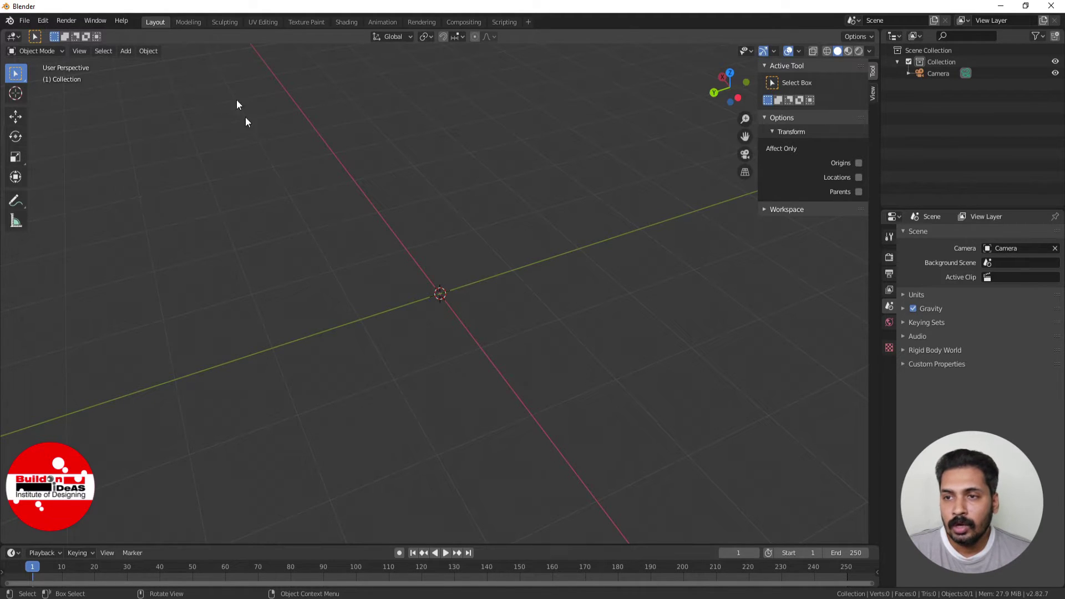
# Add a new cube mesh to the scene in Object Mode
pyautogui.click(119, 50)
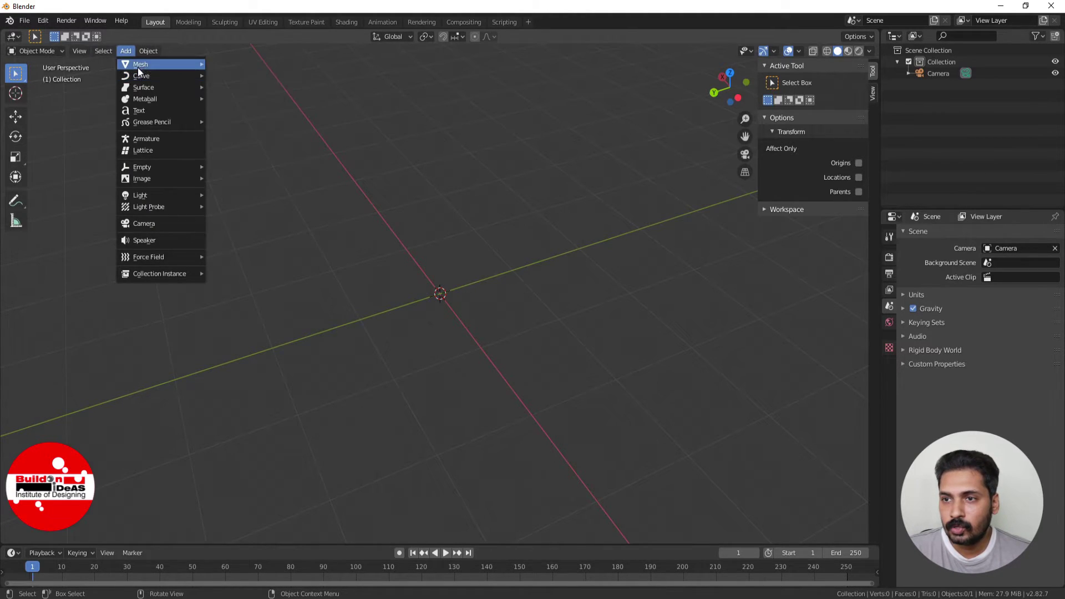
pyautogui.moveTo(139, 65)
pyautogui.click(245, 75)
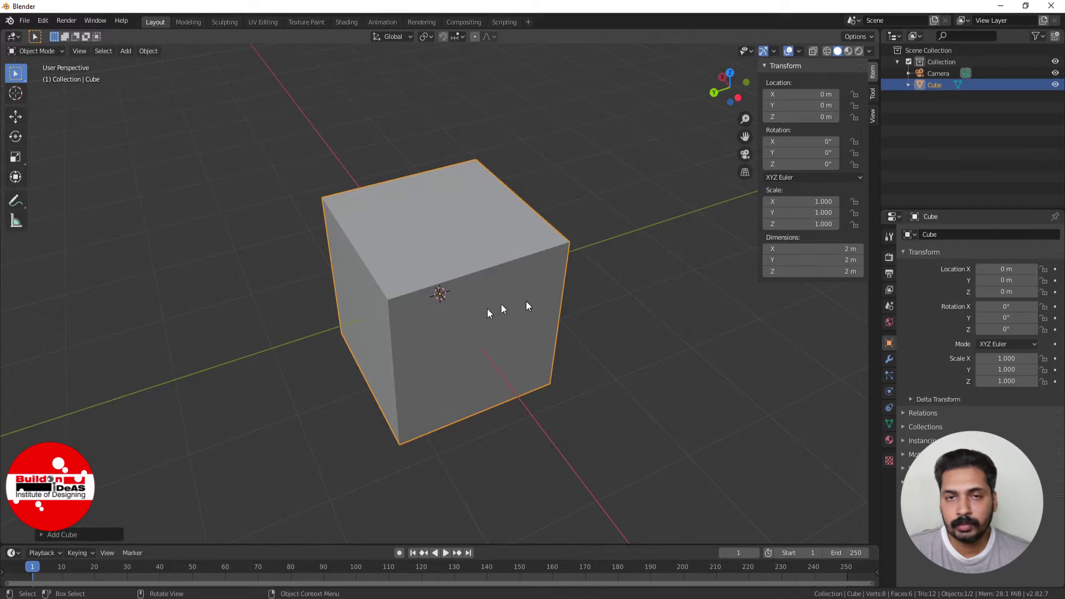
pyautogui.scroll(-3, 242, 324)
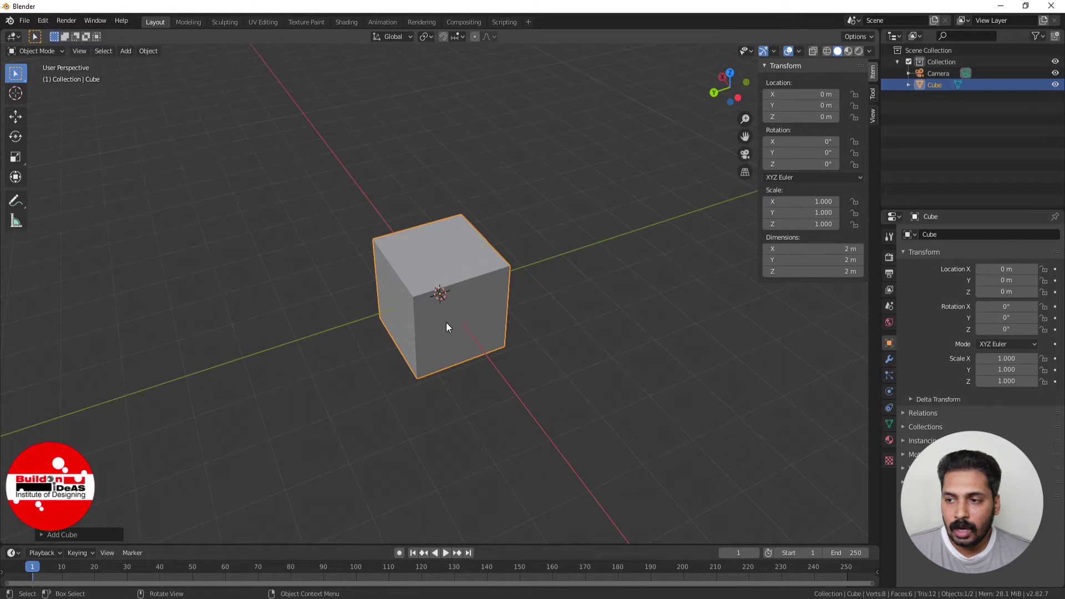
pyautogui.scroll(1, 447, 327)
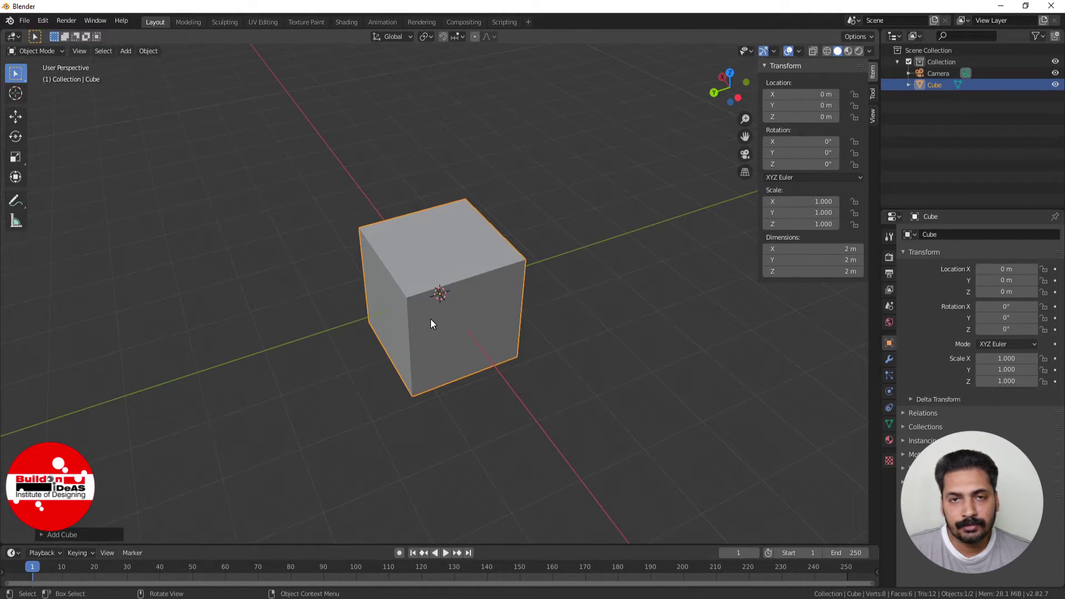
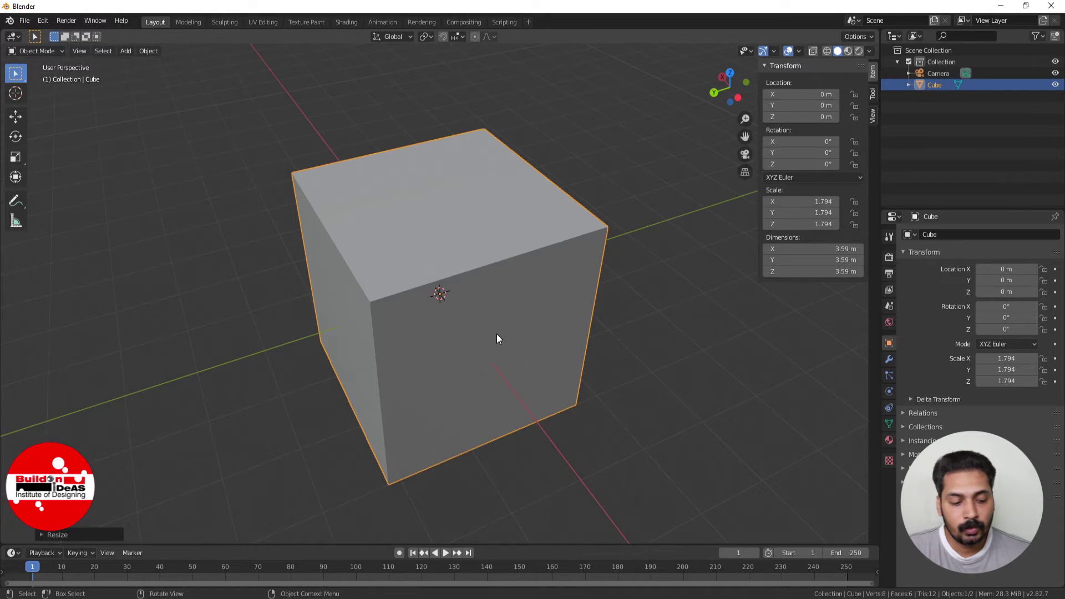
# Undo the Object Mode resize, scale the whole cube mesh up to about 4.44 m per side in Edit Mode, and return to Object Mode
pyautogui.hotkey('ctrl', 'z')
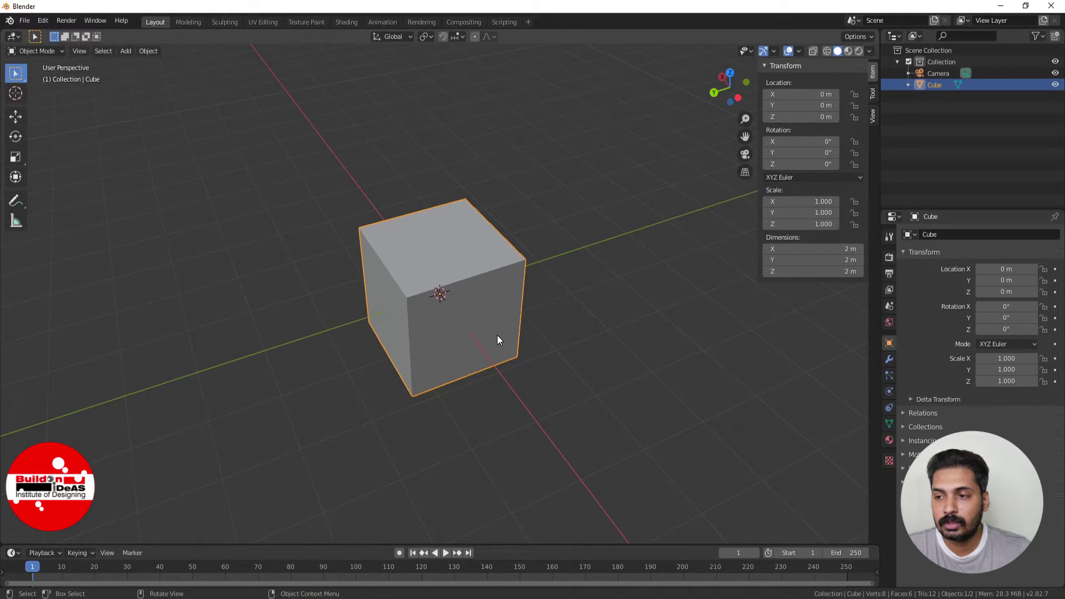
pyautogui.press('Tab')
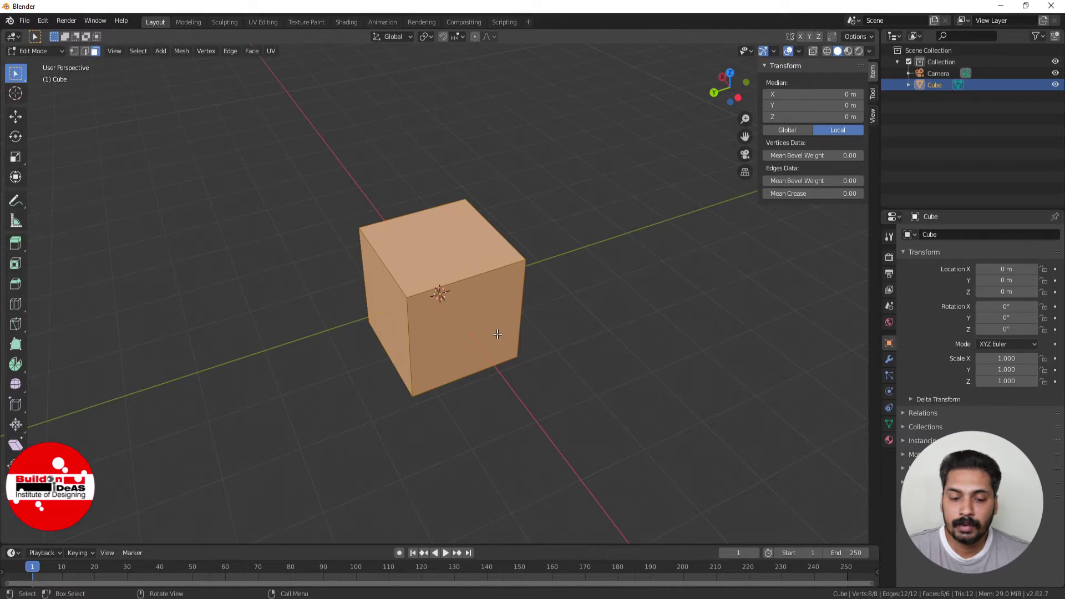
pyautogui.press('s')
pyautogui.click(576, 280)
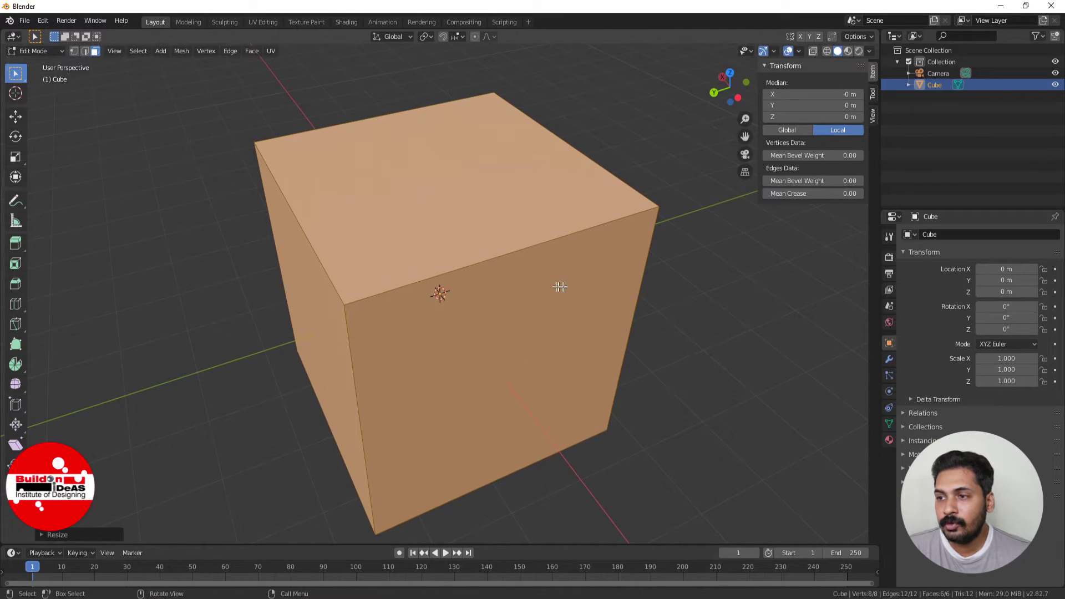
pyautogui.press('Tab')
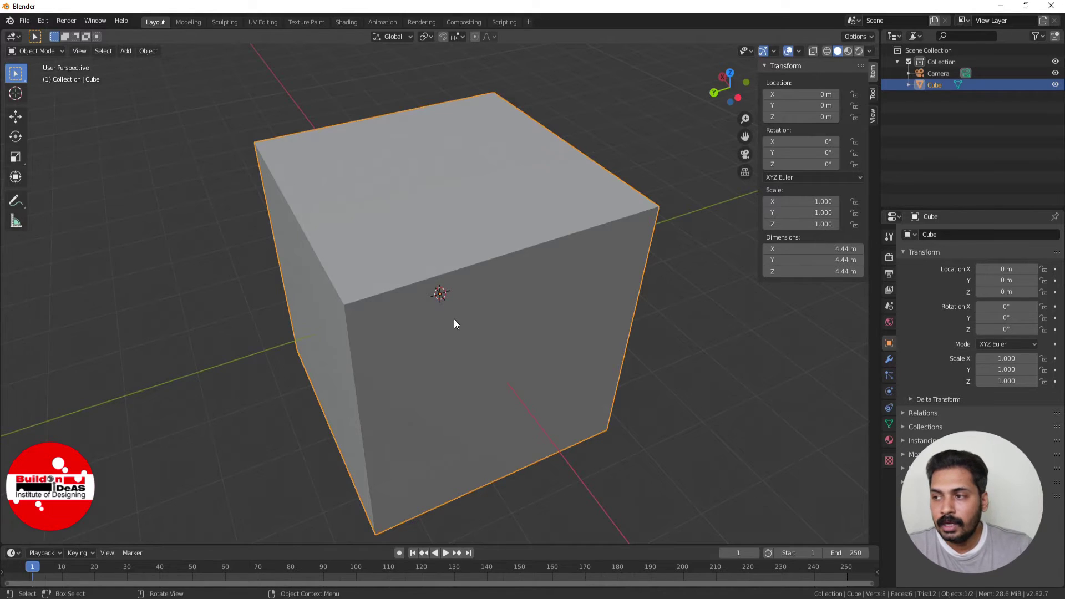
# Switch between Edit Mode and Object Mode to compare the cube's scale and dimensions, and undo the Edit Mode scaling
pyautogui.press('Tab')
pyautogui.scroll(-2, 387, 314)
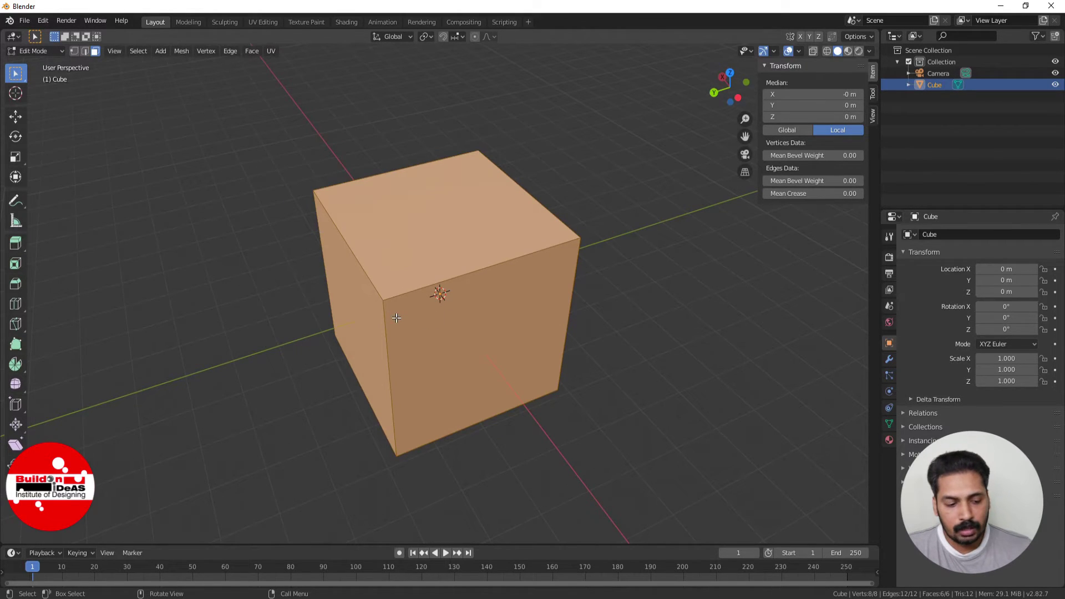
pyautogui.press('Tab')
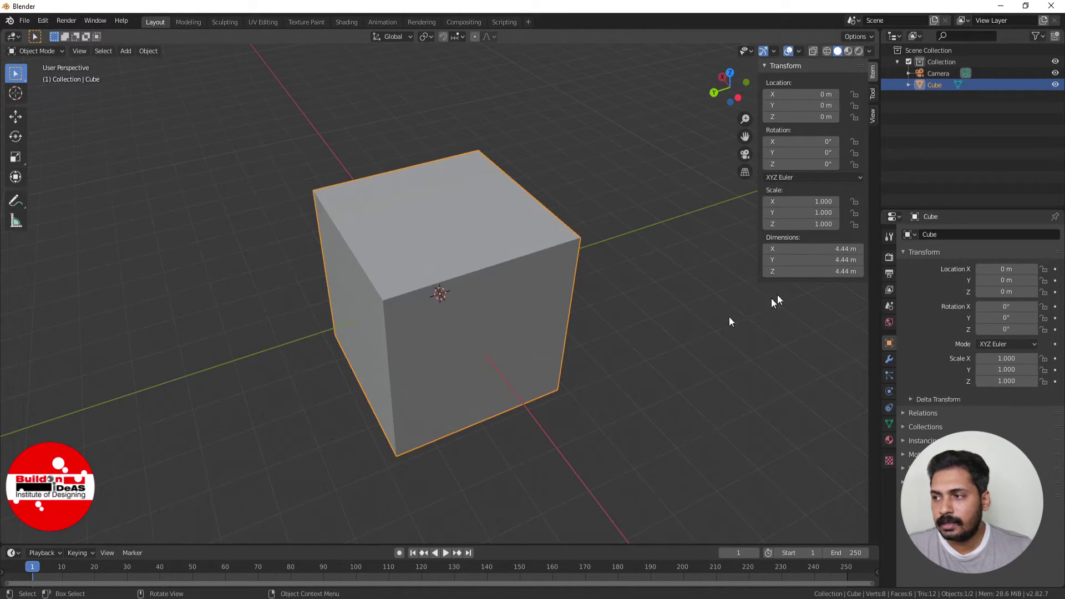
pyautogui.press('Tab')
pyautogui.press('Tab')
pyautogui.press('Tab')
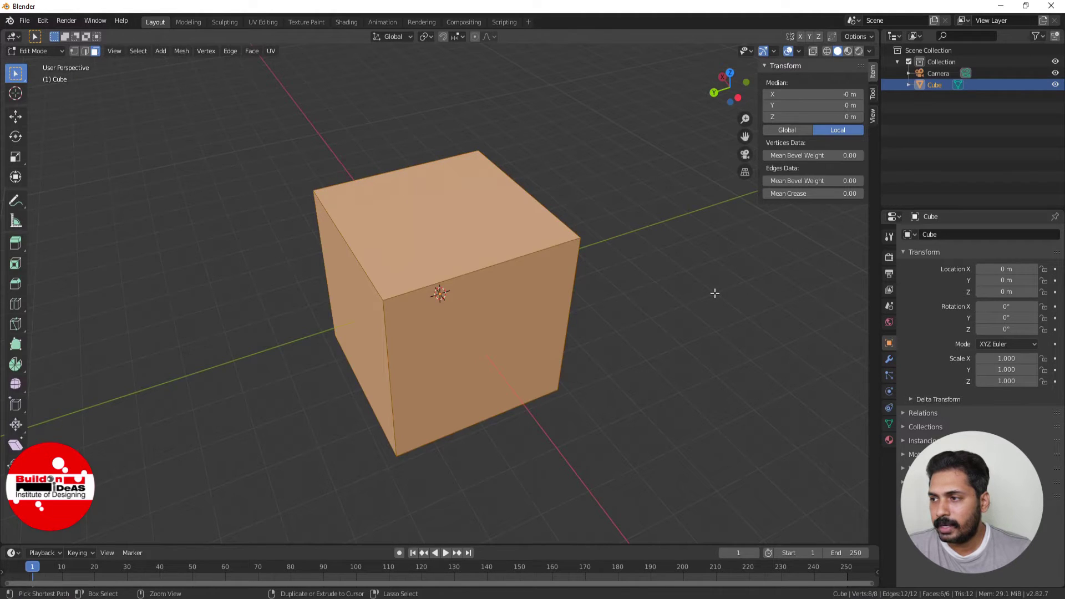
pyautogui.hotkey('ctrl', 'z')
pyautogui.press('Tab')
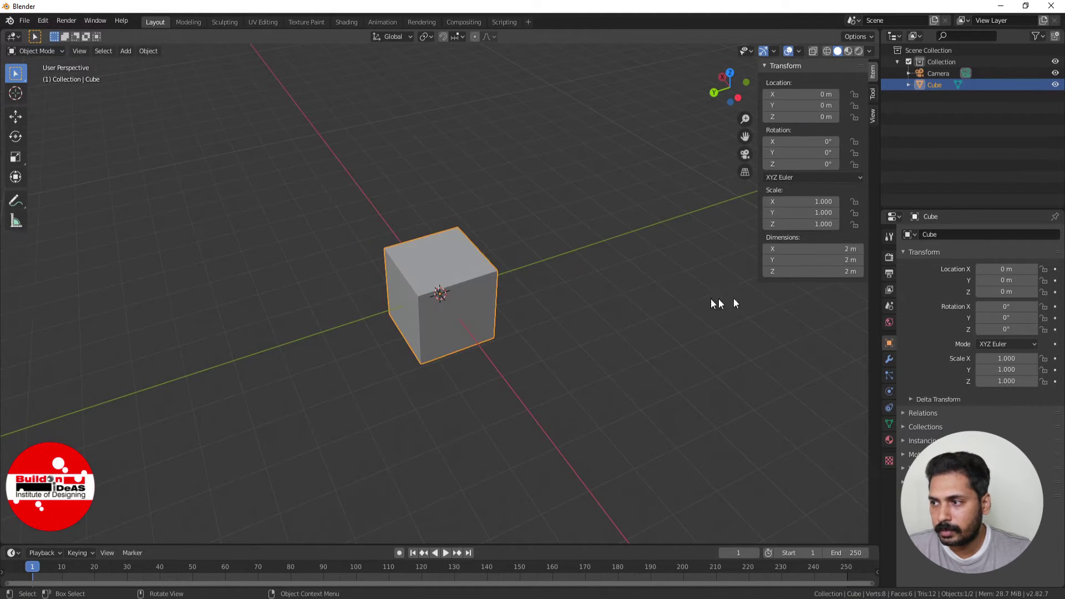
# In Edit Mode with face selection, move the cube's front-right face about -2.61 m along the X axis
pyautogui.press('Tab')
pyautogui.press('3')
pyautogui.click(440, 338)
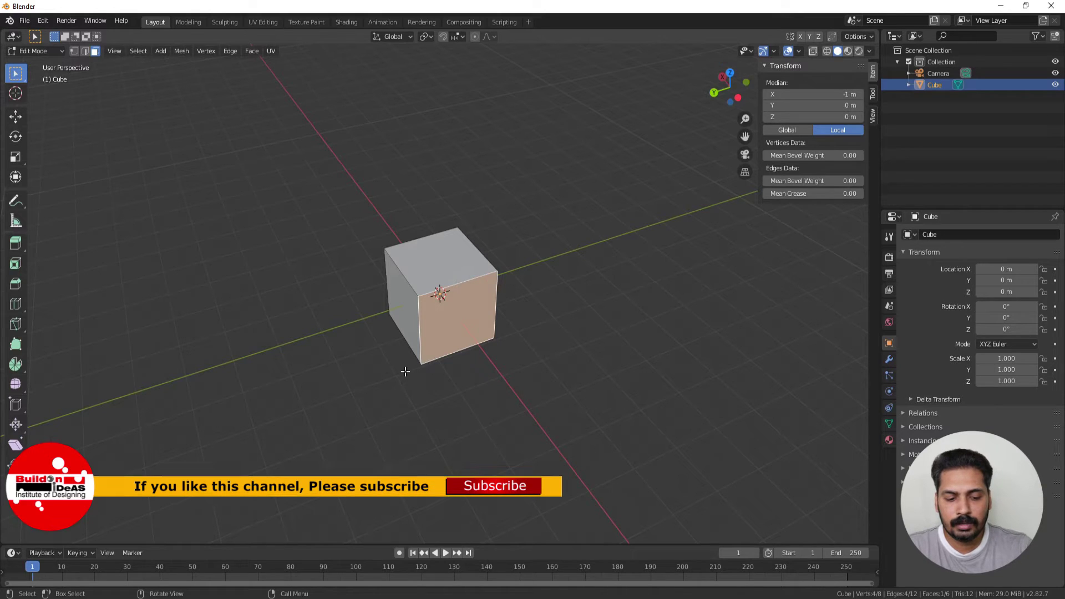
pyautogui.press('g')
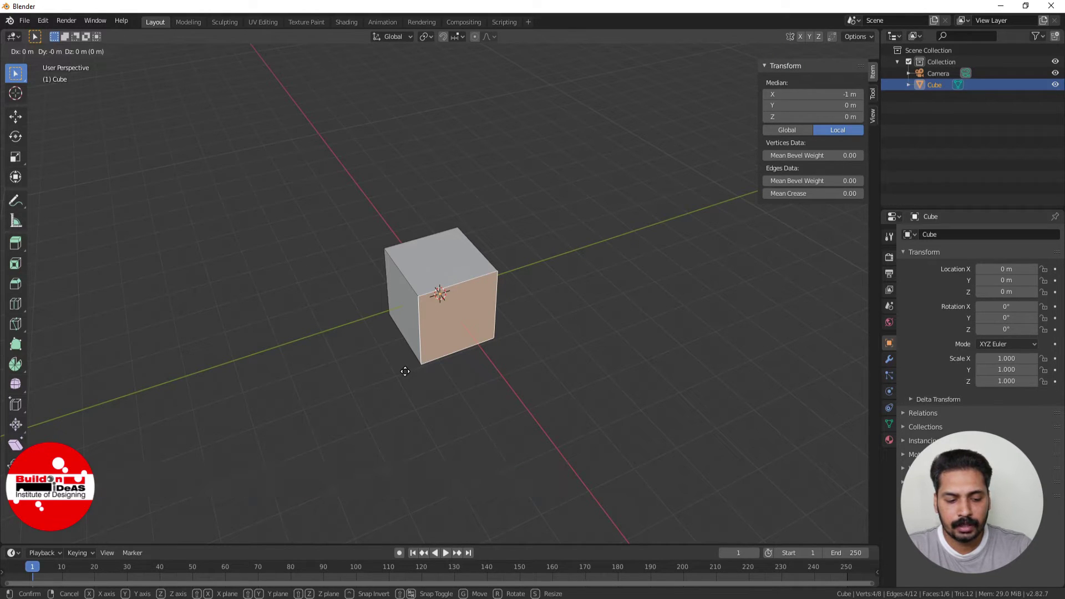
pyautogui.press('x')
pyautogui.click(410, 426)
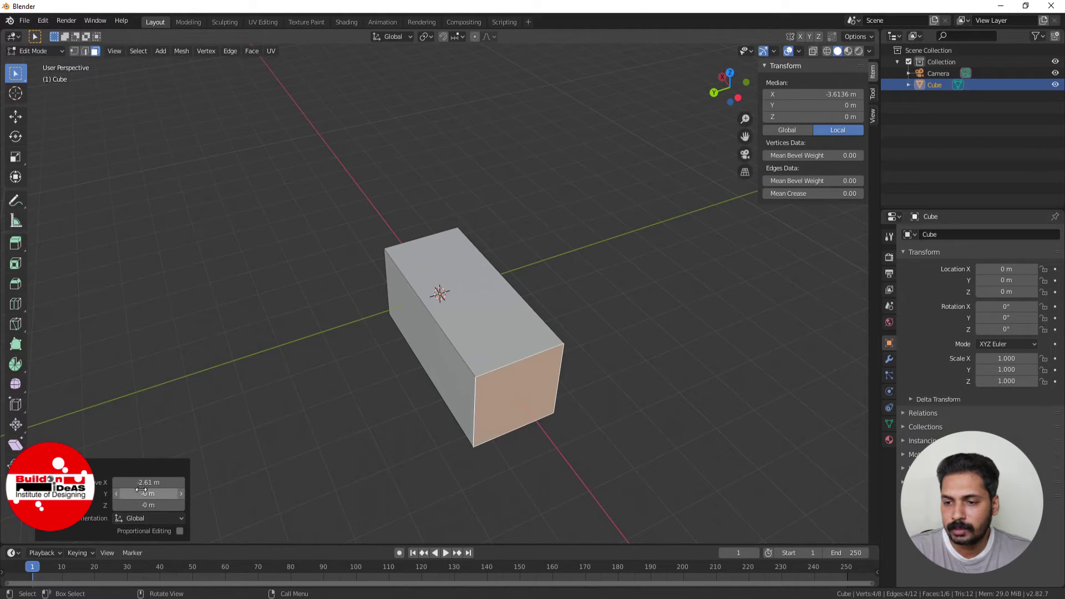
# Set the face's move distance along X to exactly -4 m and return to Object Mode
pyautogui.click(159, 483)
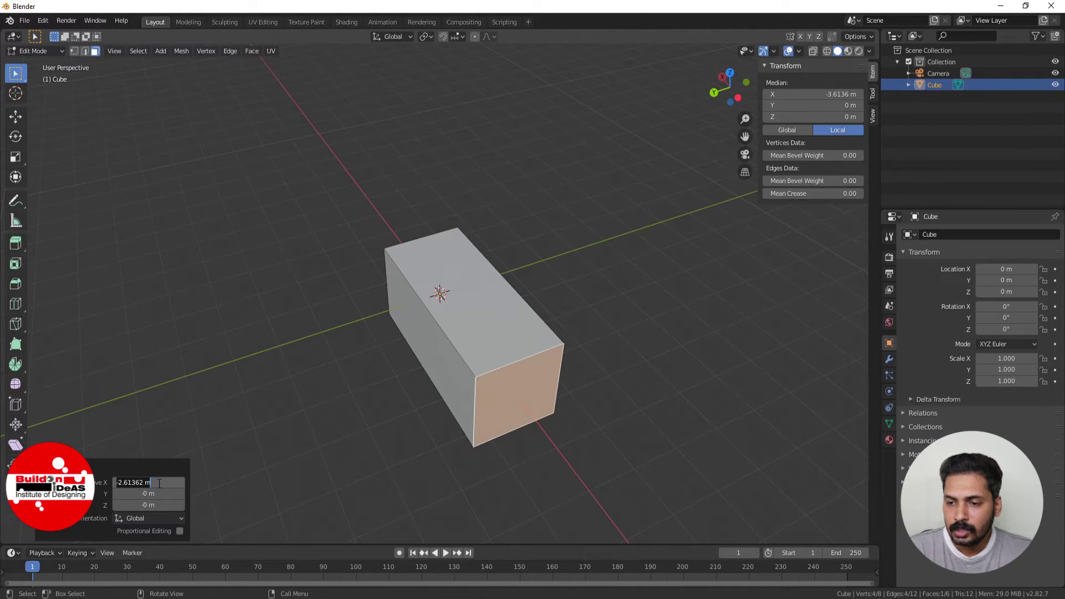
pyautogui.write('-3.55')
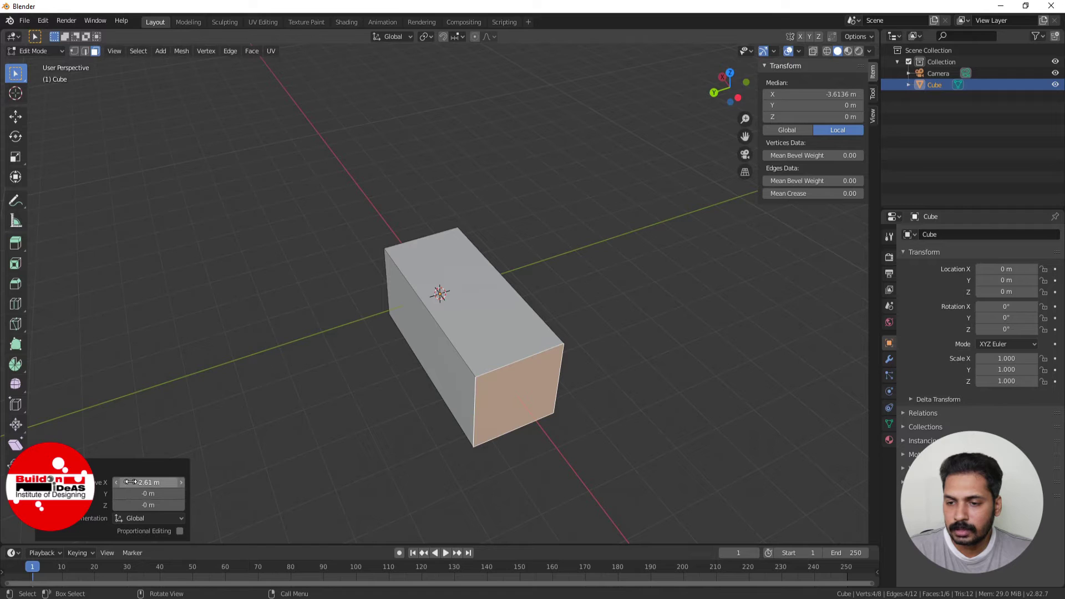
pyautogui.press('Return')
pyautogui.moveTo(149, 483)
pyautogui.mouseDown()
pyautogui.moveTo(166, 483)
pyautogui.moveTo(139, 482)
pyautogui.moveTo(159, 482)
pyautogui.mouseUp()
pyautogui.click(183, 487)
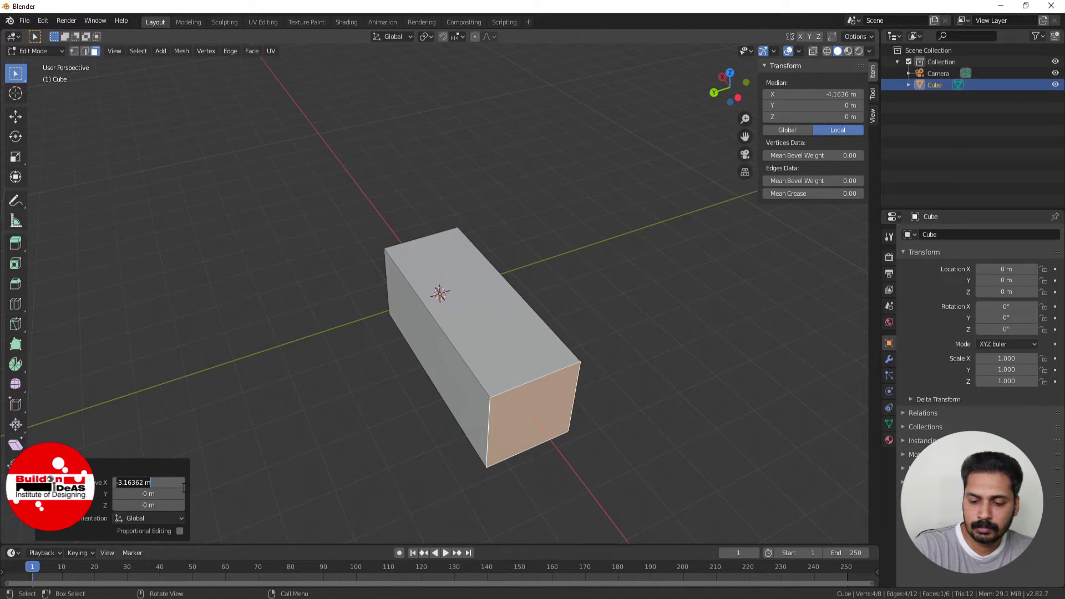
pyautogui.press('BackSpace')
pyautogui.write('-4')
pyautogui.press('Return')
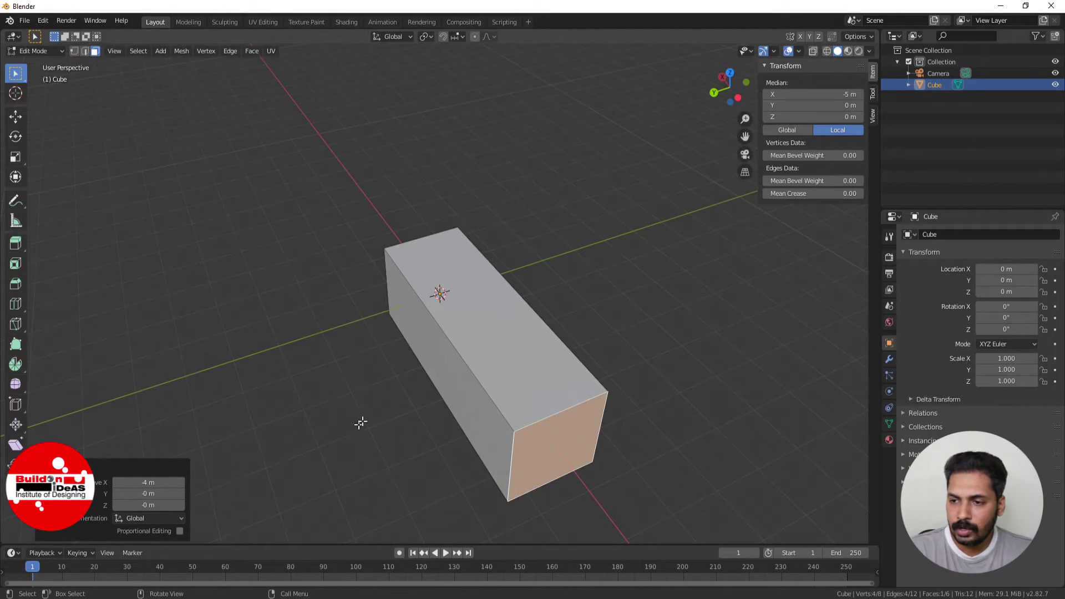
pyautogui.press('Tab')
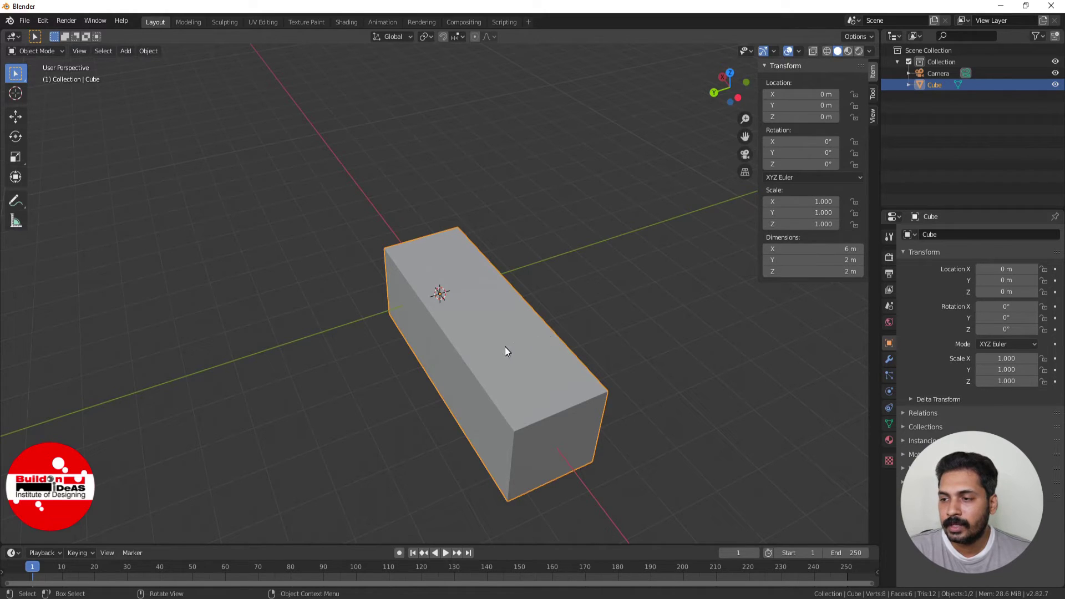
# In Edit Mode, move the box's long left-hand side face 5 m along the Y axis, and return to Object Mode
pyautogui.press('Tab')
pyautogui.click(433, 366)
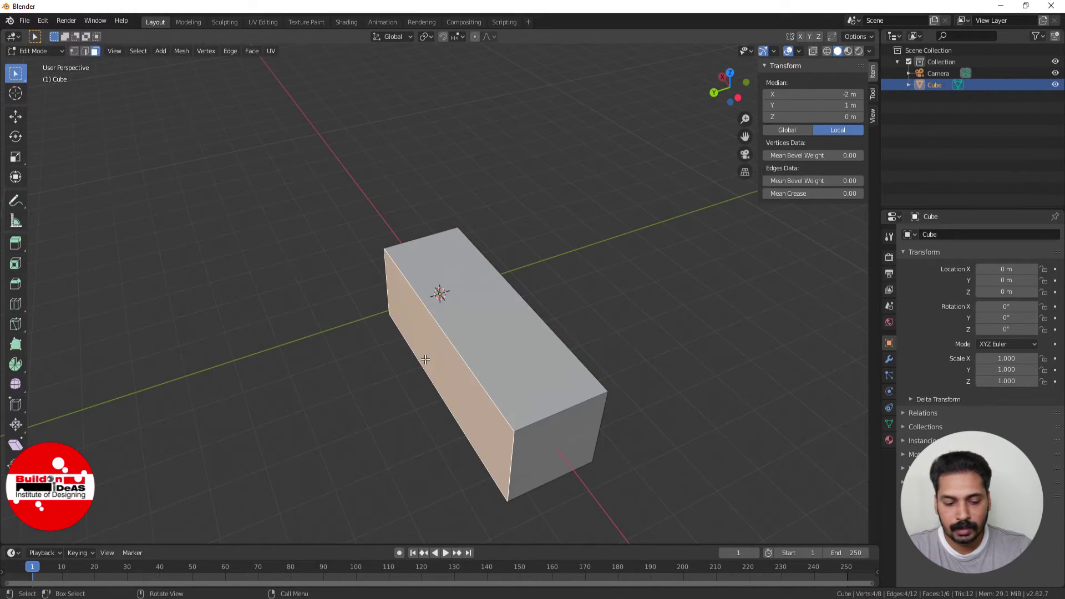
pyautogui.press('g')
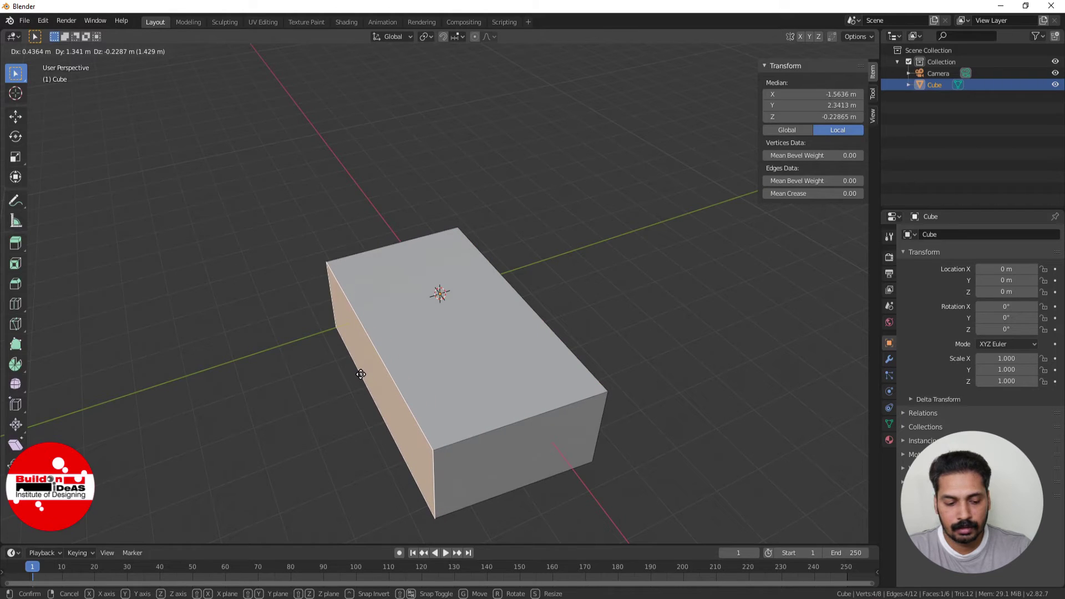
pyautogui.click(237, 403)
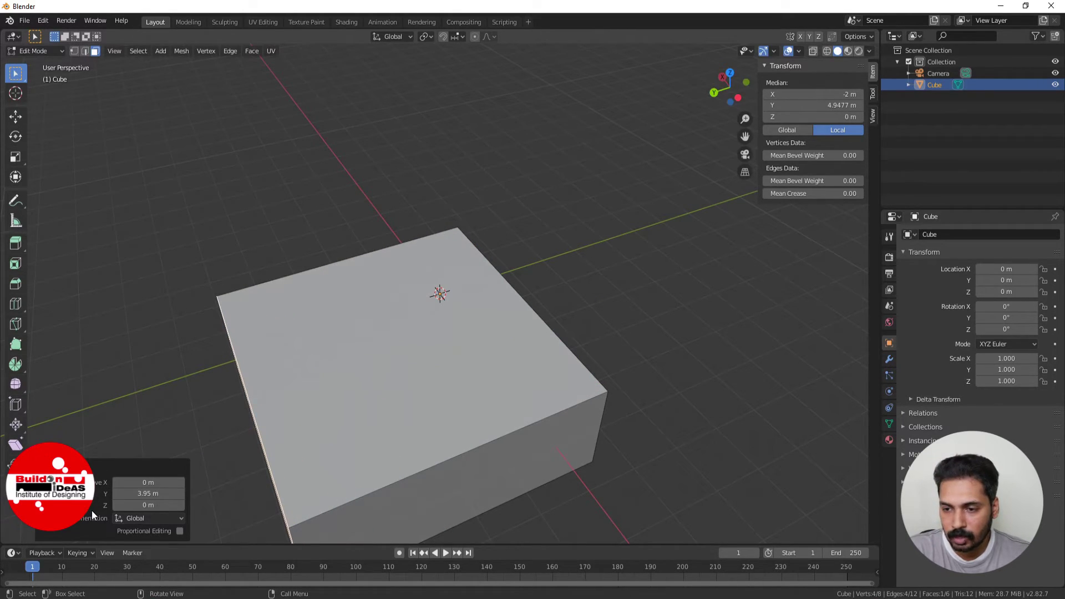
pyautogui.click(158, 493)
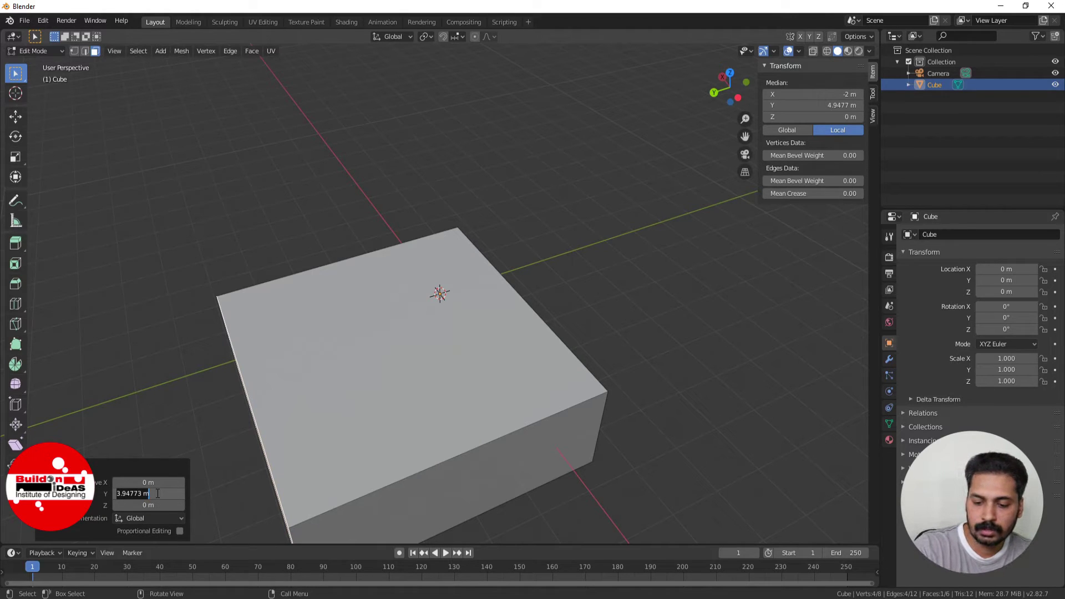
pyautogui.write('5')
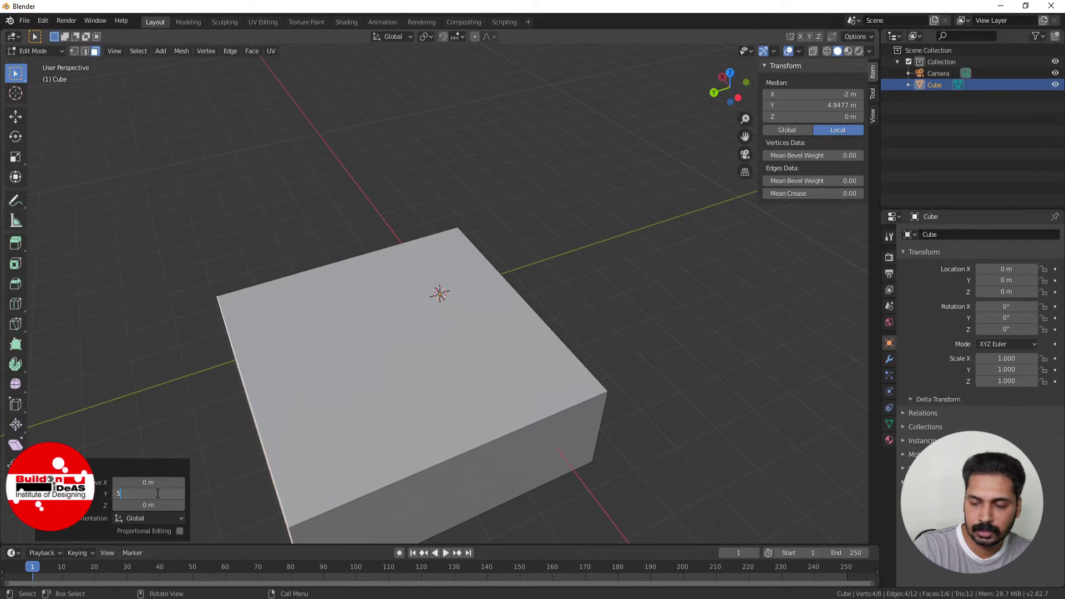
pyautogui.press('Return')
pyautogui.scroll(-2, 361, 363)
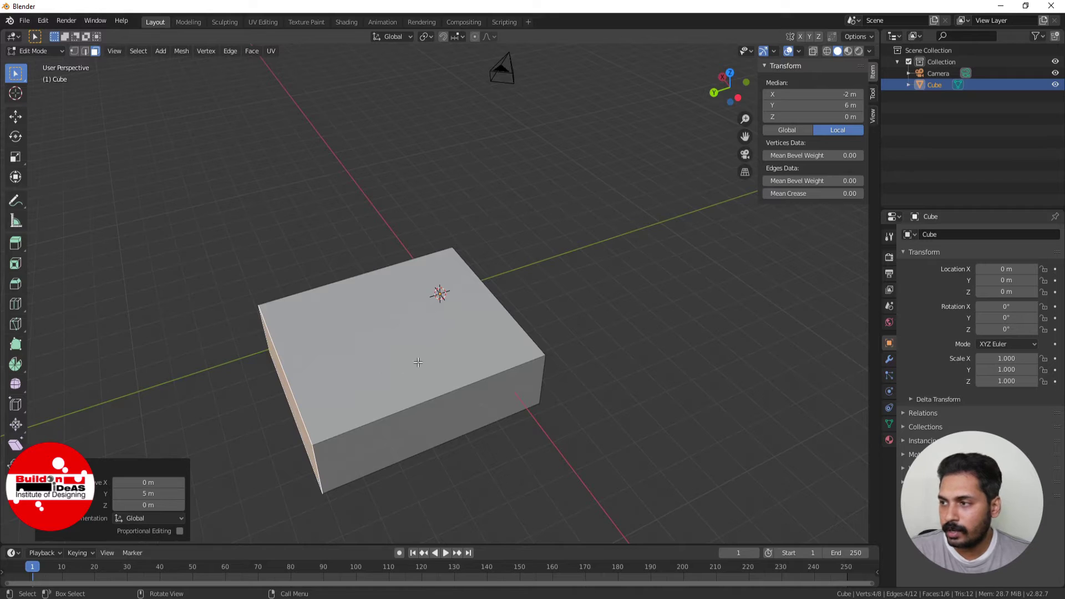
pyautogui.press('Tab')
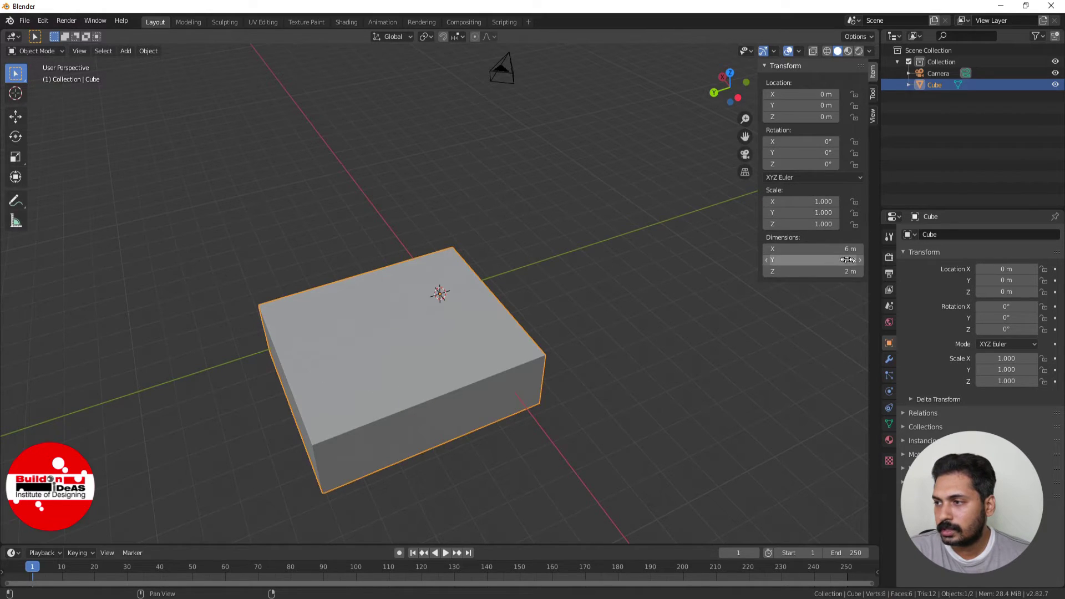
# In Edit Mode, move the box's top face 6 m up along the Z axis, and return to Object Mode
pyautogui.press('Tab')
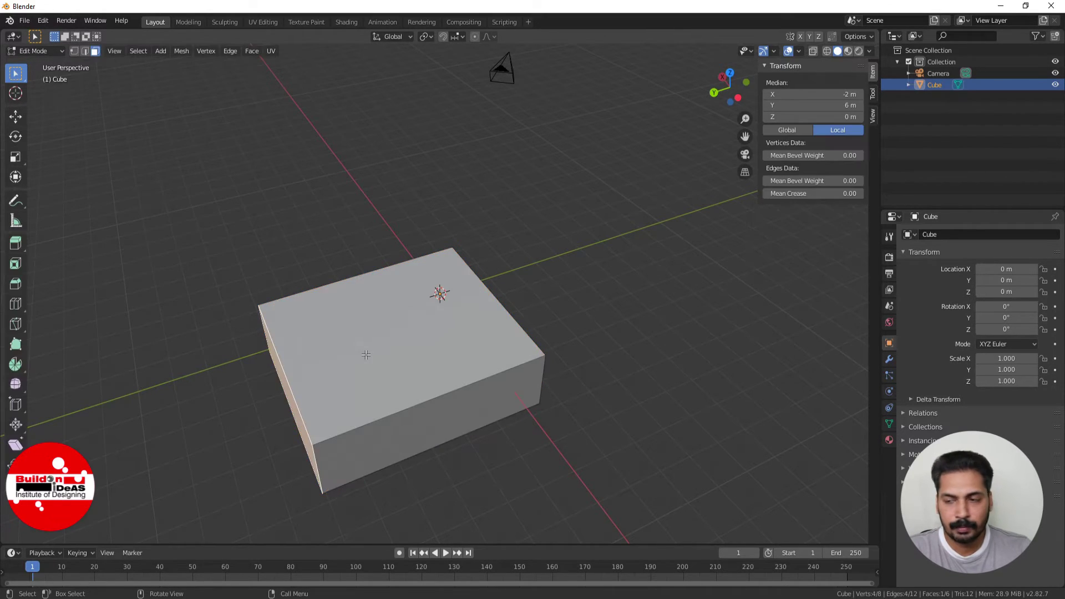
pyautogui.click(366, 355)
pyautogui.press('g')
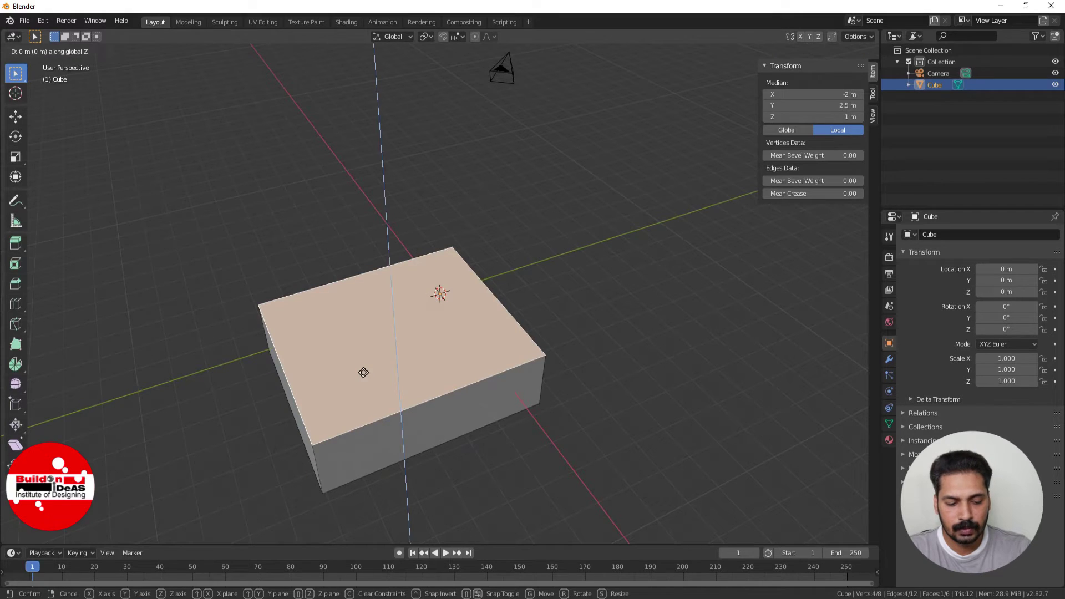
pyautogui.press('z')
pyautogui.click(362, 221)
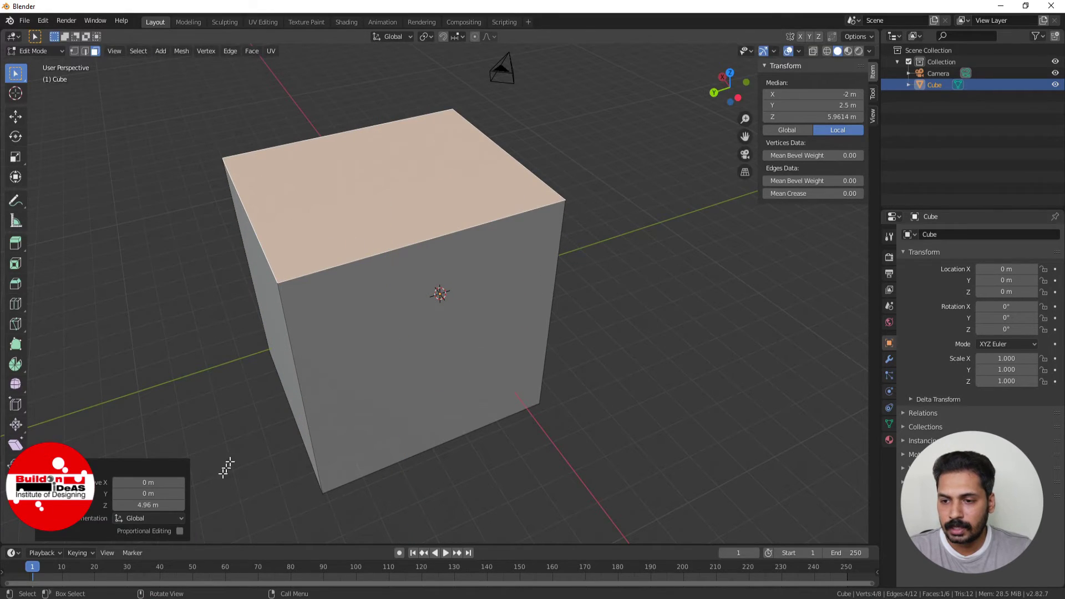
pyautogui.doubleClick(147, 504)
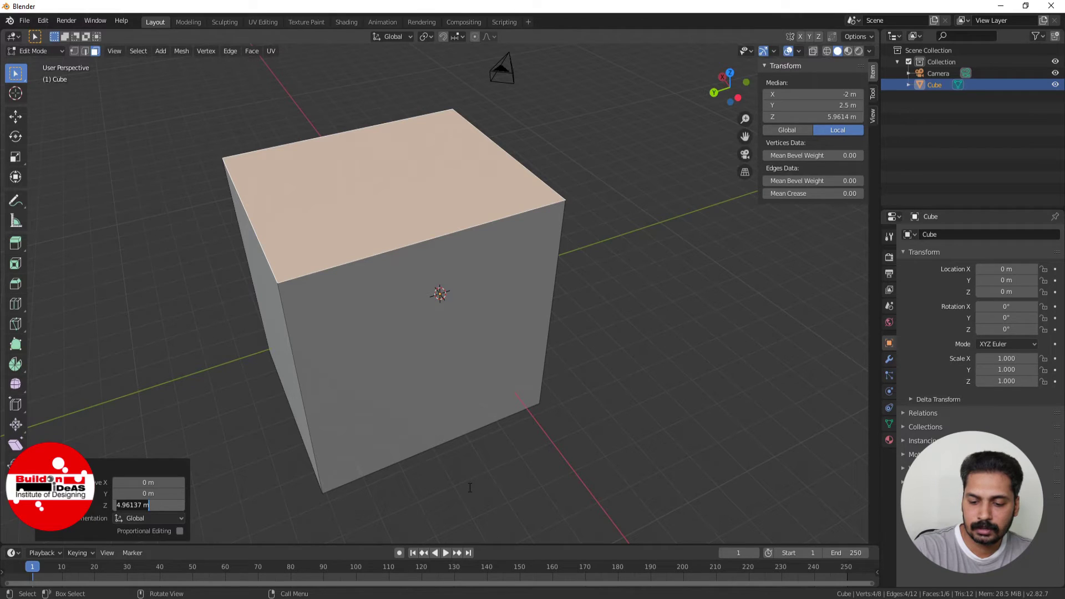
pyautogui.write('6')
pyautogui.press('Return')
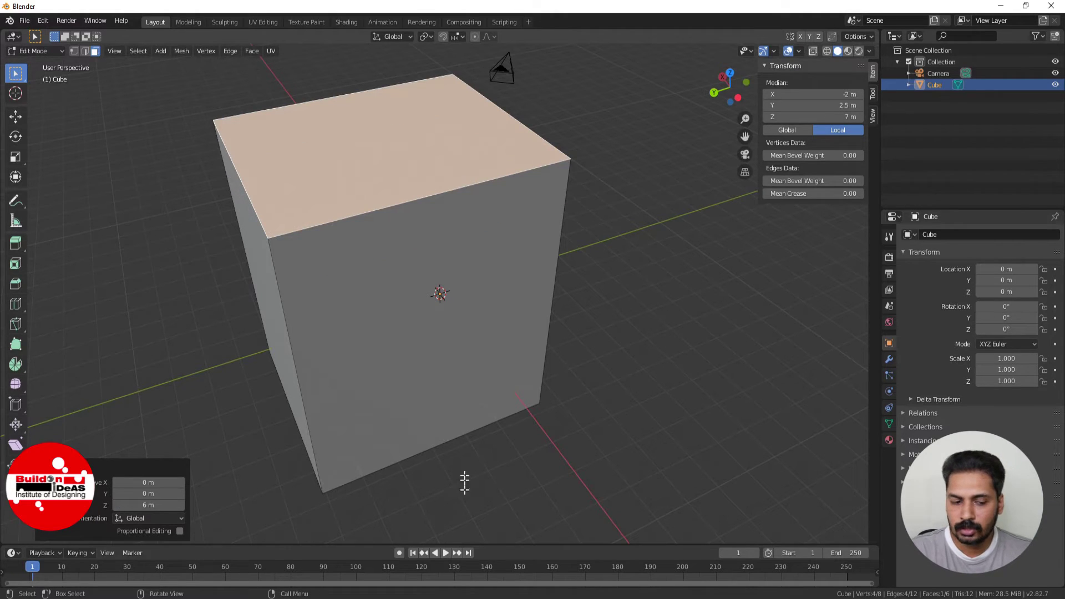
pyautogui.press('Tab')
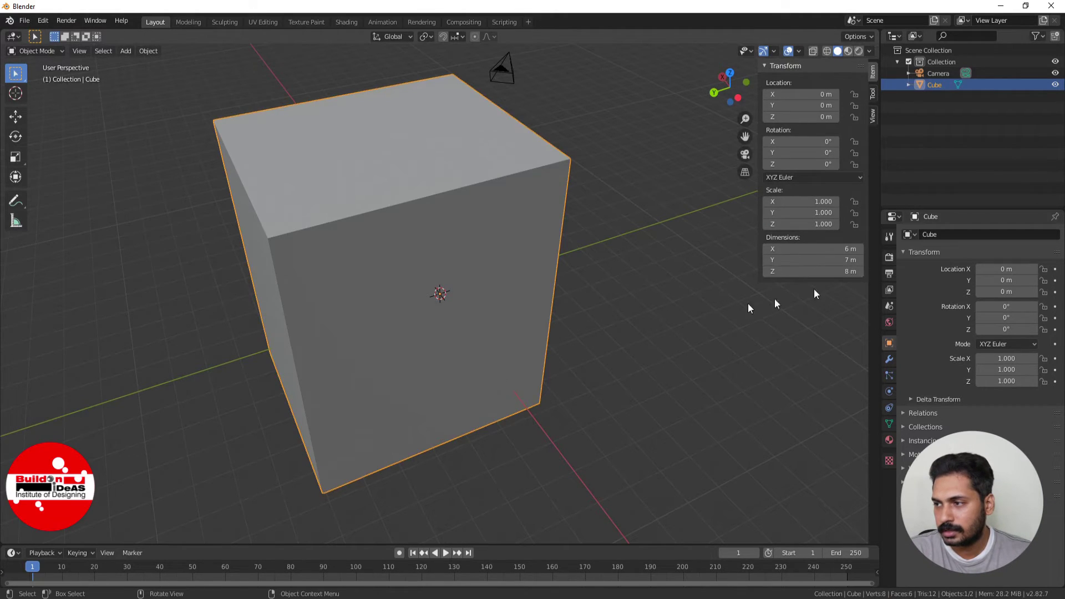
pyautogui.scroll(-4, 534, 379)
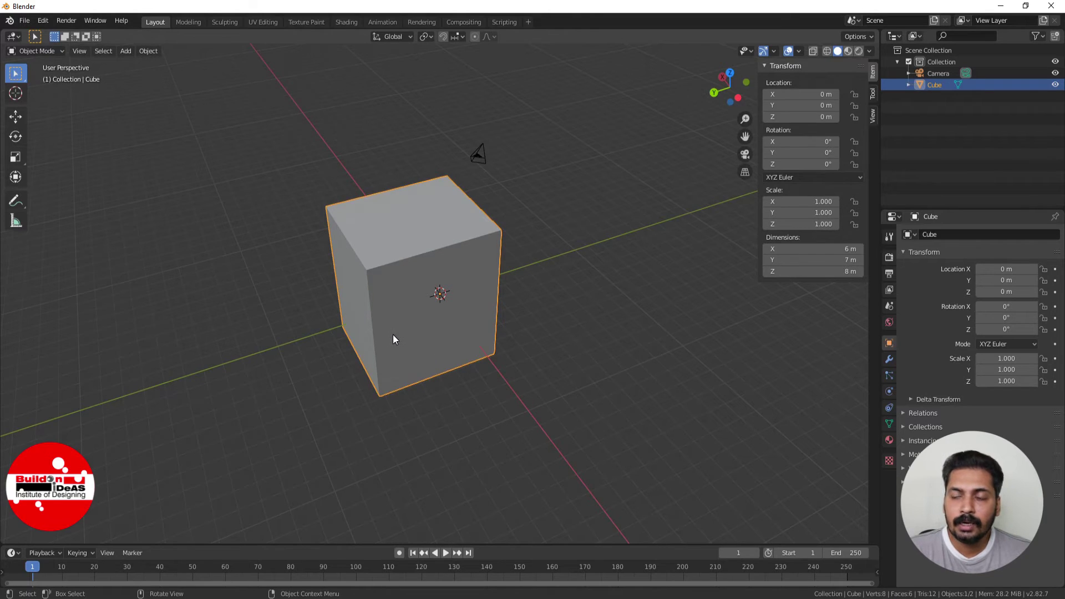
# In Edit Mode, move the box's front-right face by exactly -3 m along the X axis, and return to Object Mode
pyautogui.press('Tab')
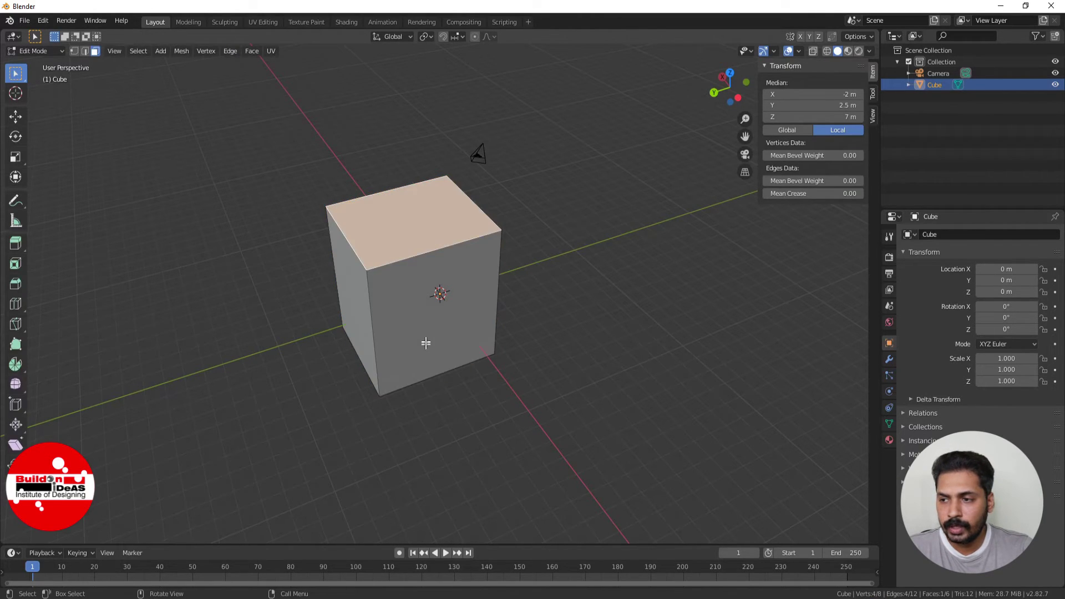
pyautogui.click(426, 344)
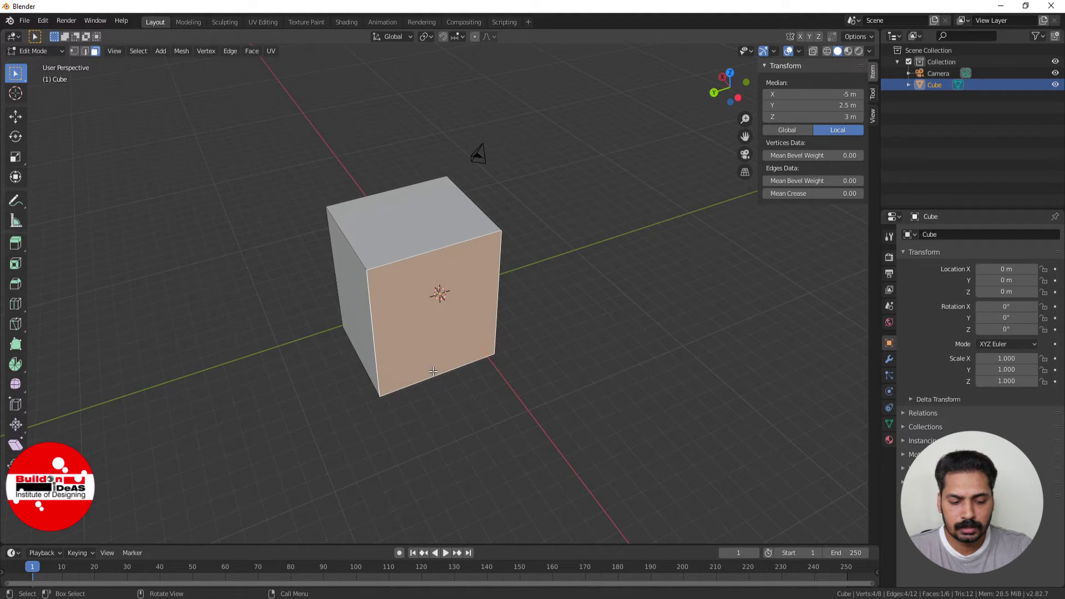
pyautogui.press('g')
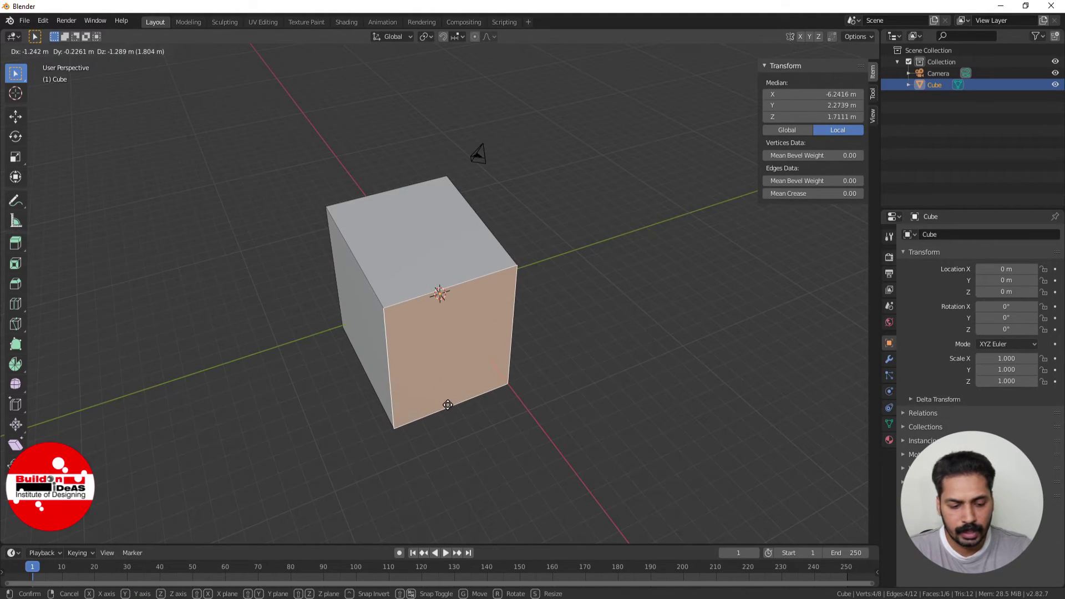
pyautogui.press('x')
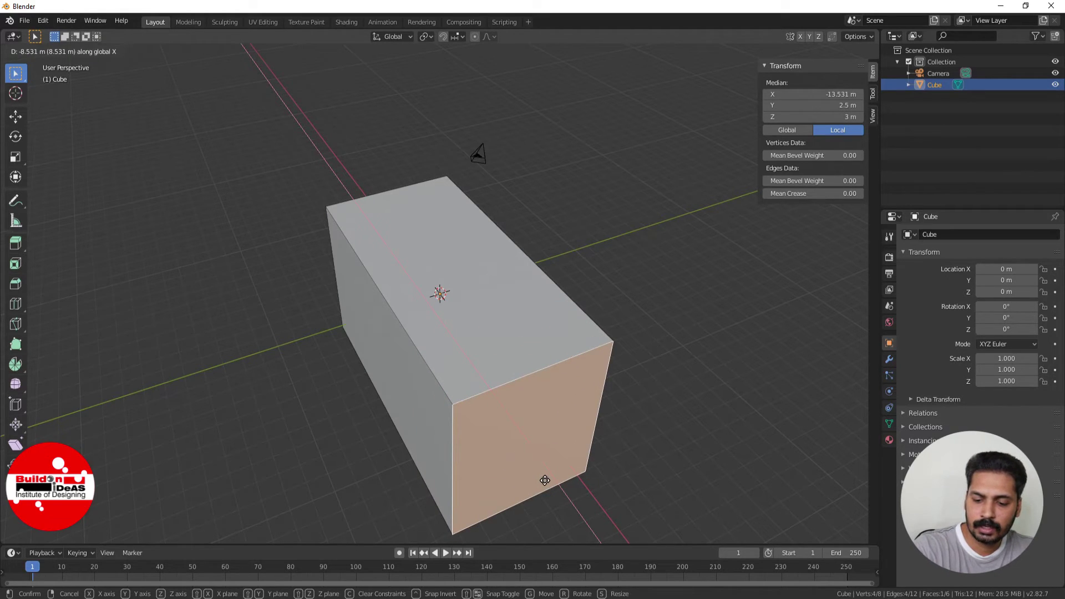
pyautogui.write('-3')
pyautogui.press('Return')
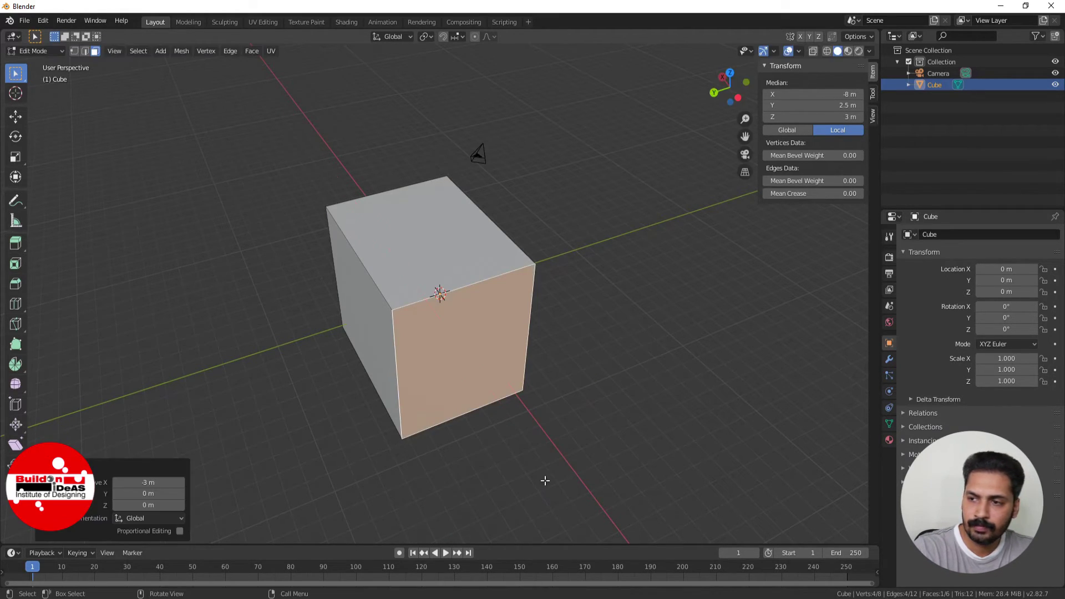
pyautogui.press('Tab')
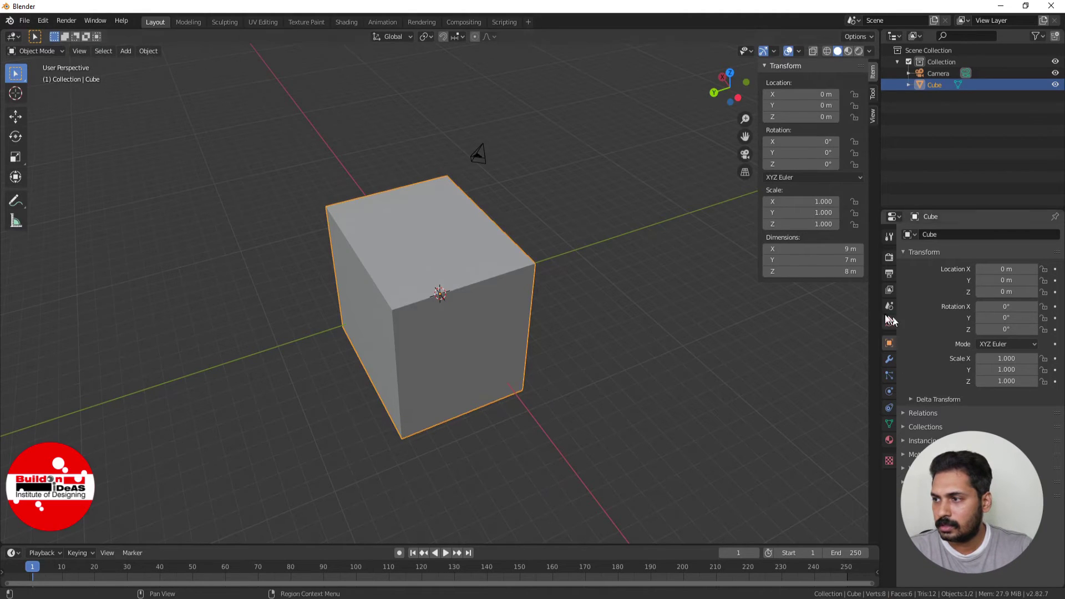
pyautogui.moveTo(615, 364); pyautogui.dragTo(683, 350, button='middle')
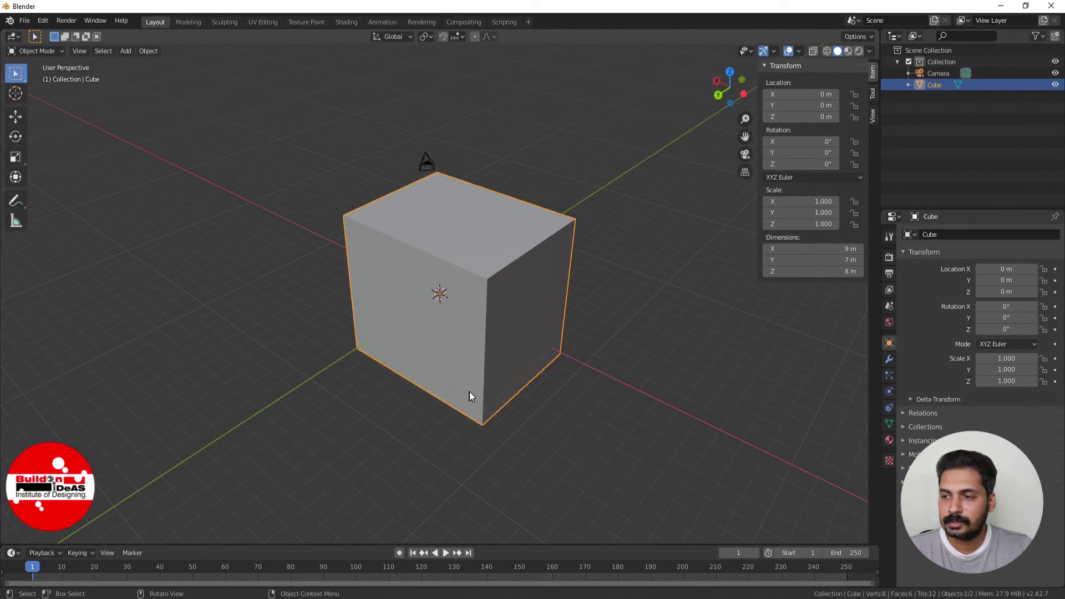
pyautogui.moveTo(469, 391); pyautogui.dragTo(438, 404, button='middle')
pyautogui.press('Tab')
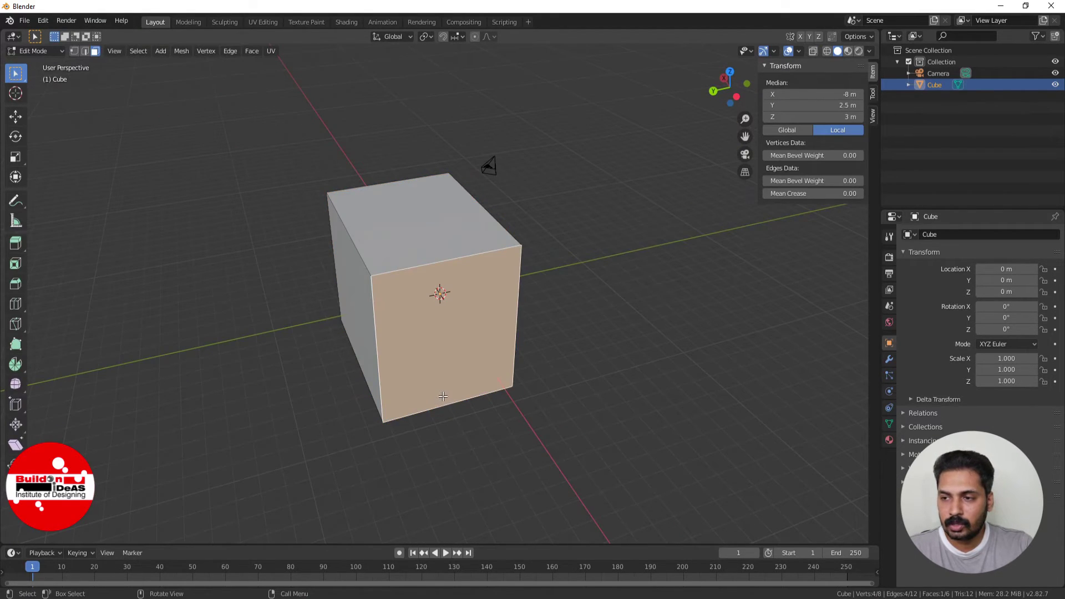
pyautogui.press('Tab')
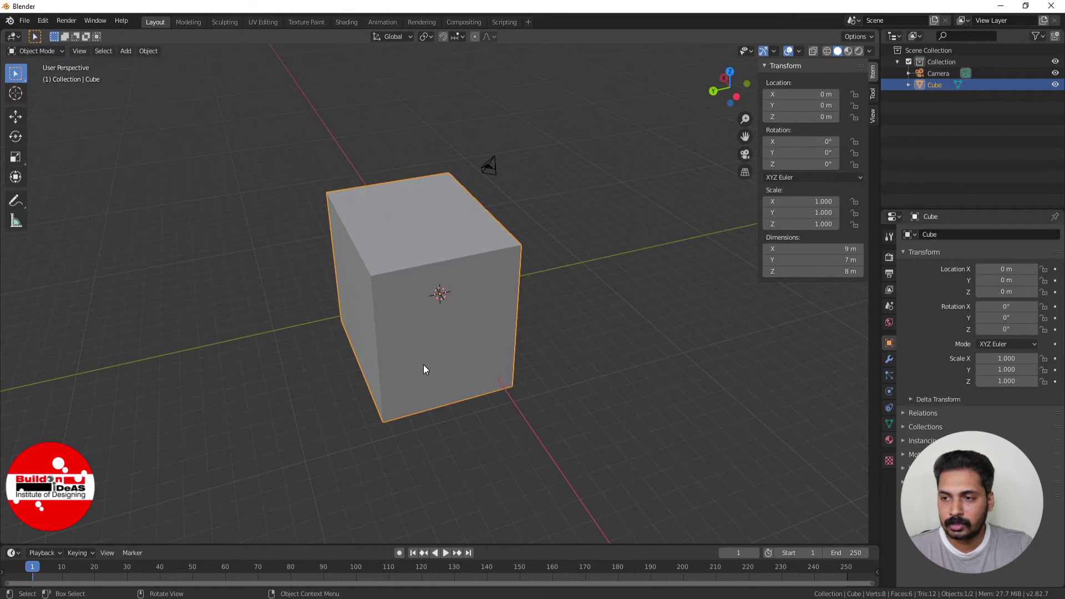
# Delete the resized cube and add a plane mesh at the world origin
pyautogui.press('Delete')
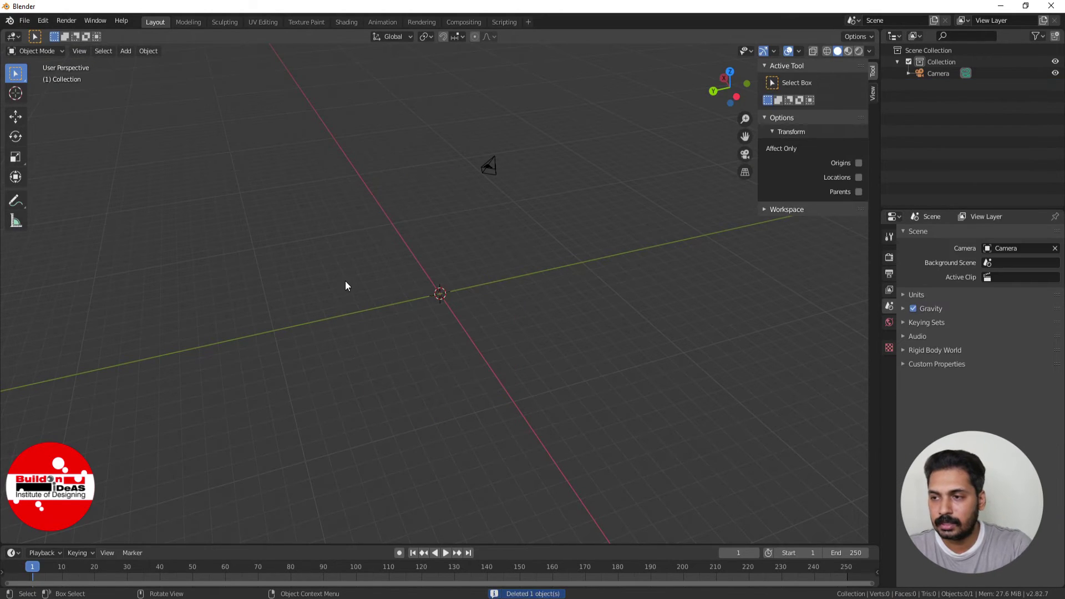
pyautogui.click(127, 51)
pyautogui.moveTo(145, 66)
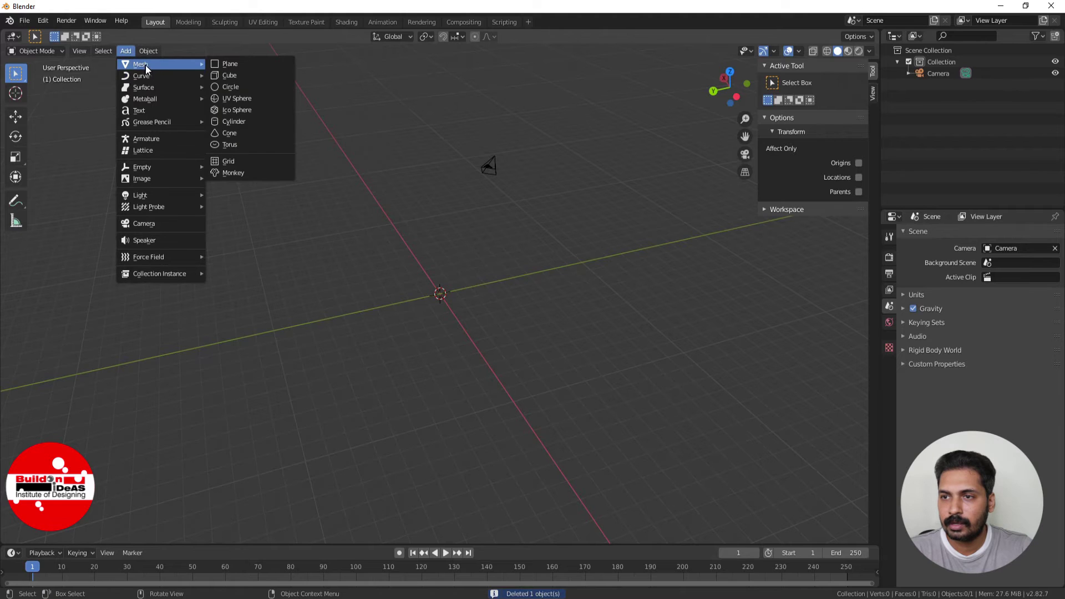
pyautogui.click(249, 65)
pyautogui.scroll(8, 464, 328)
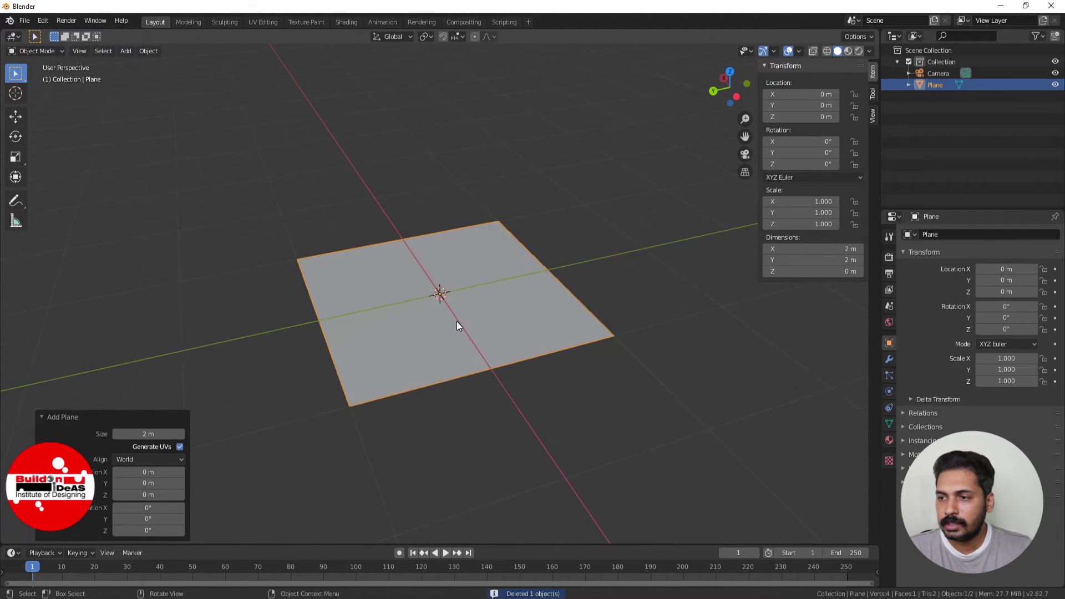
pyautogui.moveTo(368, 388); pyautogui.dragTo(418, 348, button='middle')
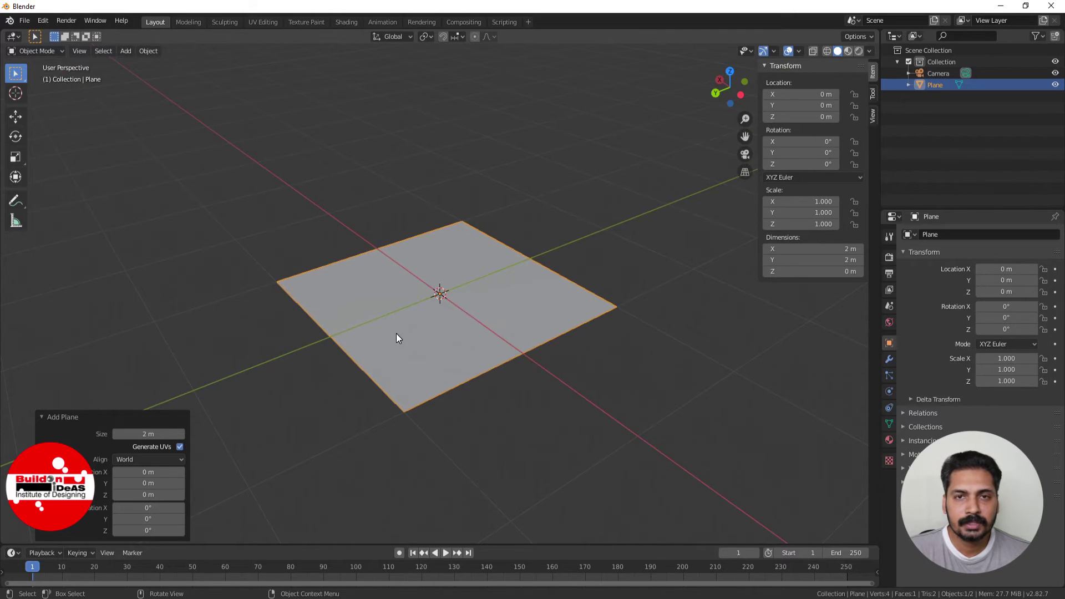
# Rotate the plane 35° about the global X axis, and clear its rotation
pyautogui.click(421, 352)
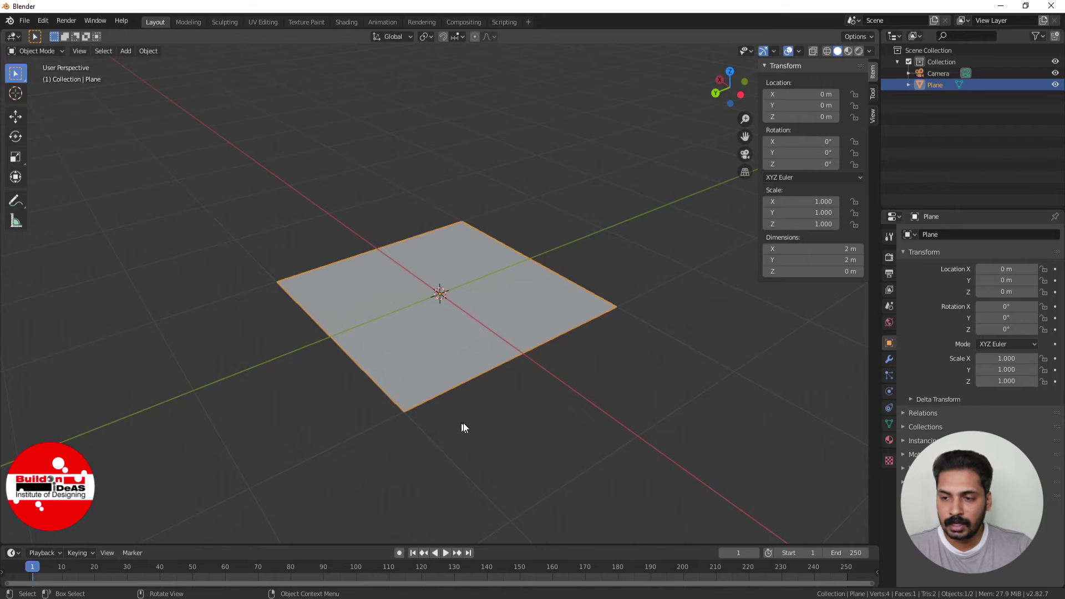
pyautogui.press('r')
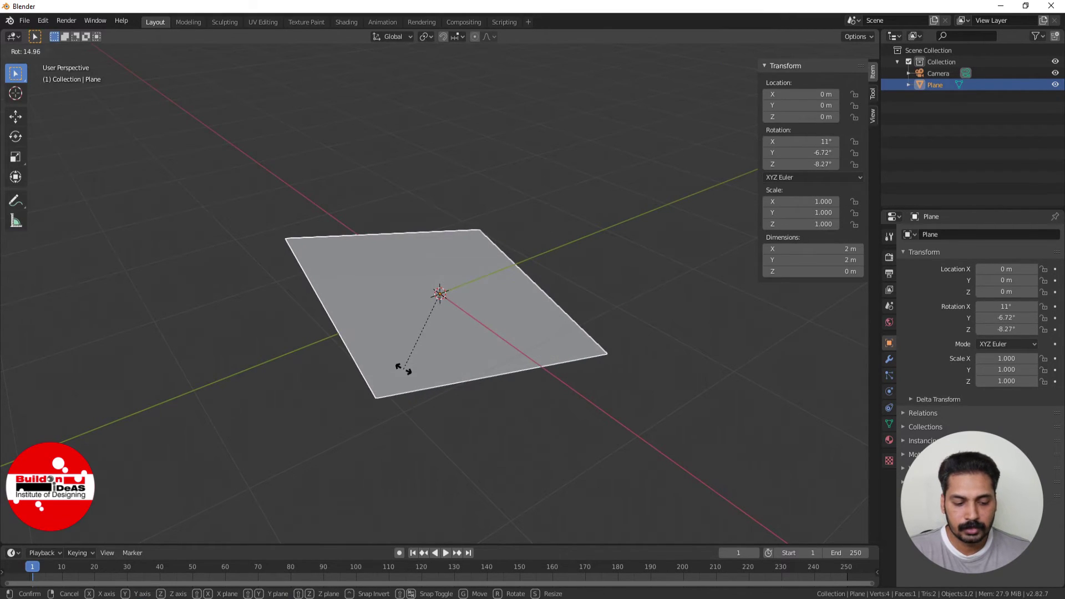
pyautogui.press('x')
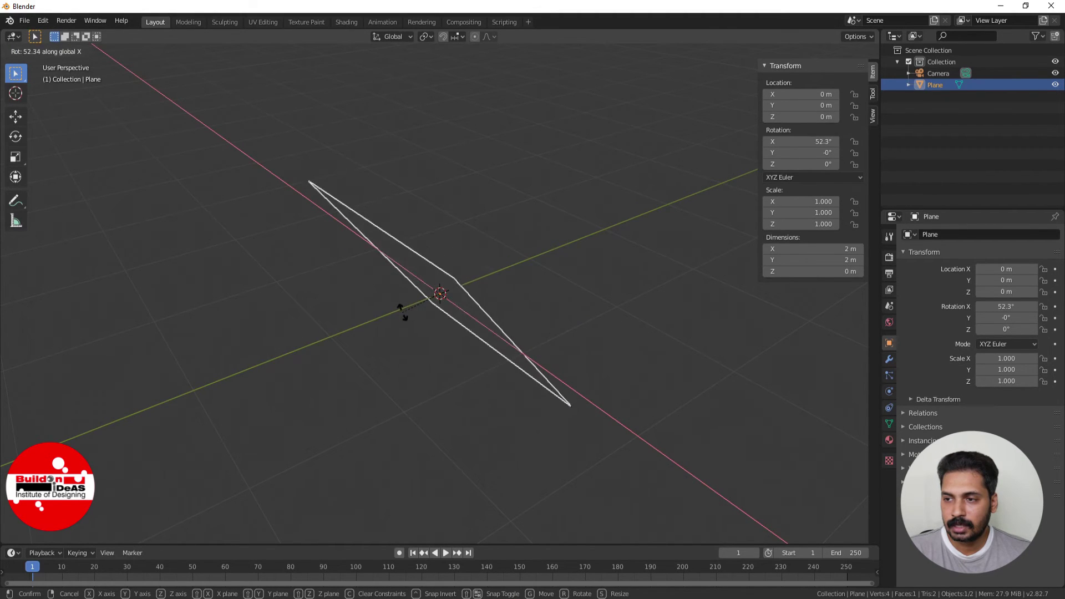
pyautogui.click(402, 323)
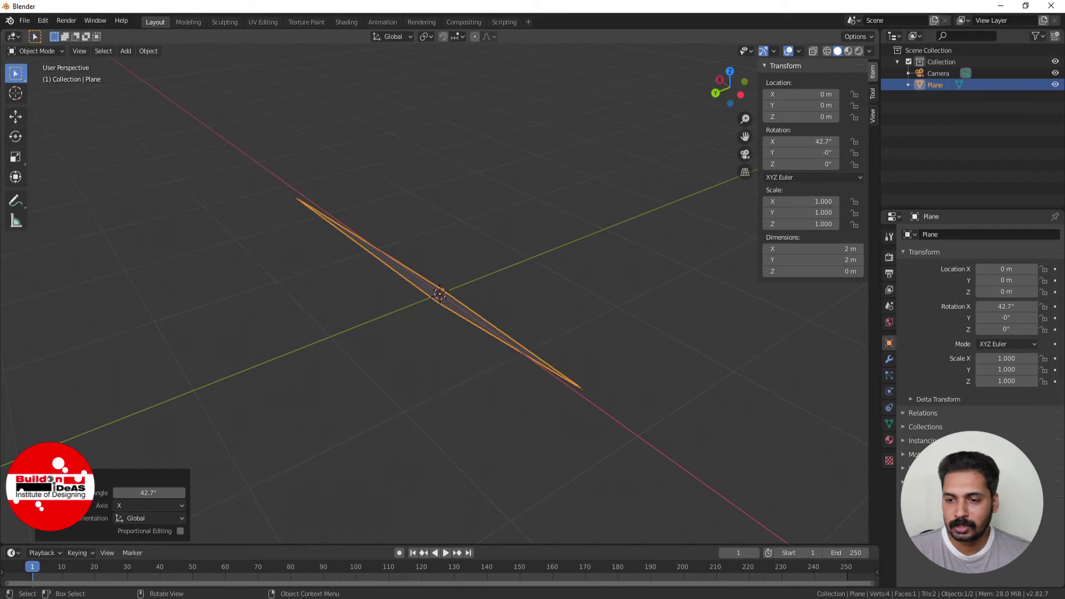
pyautogui.click(136, 495)
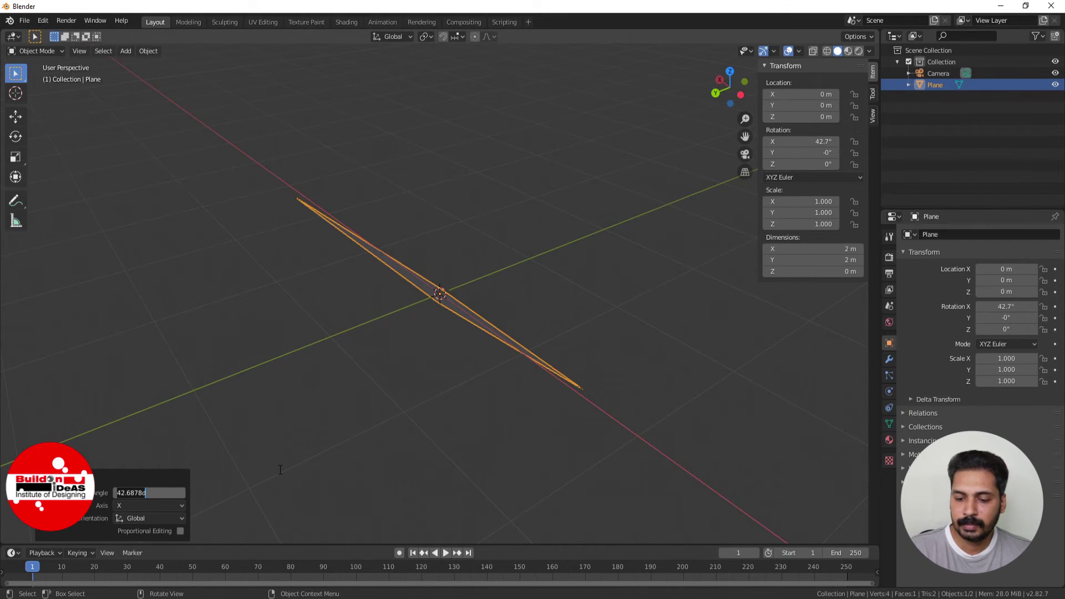
pyautogui.write('35')
pyautogui.press('Return')
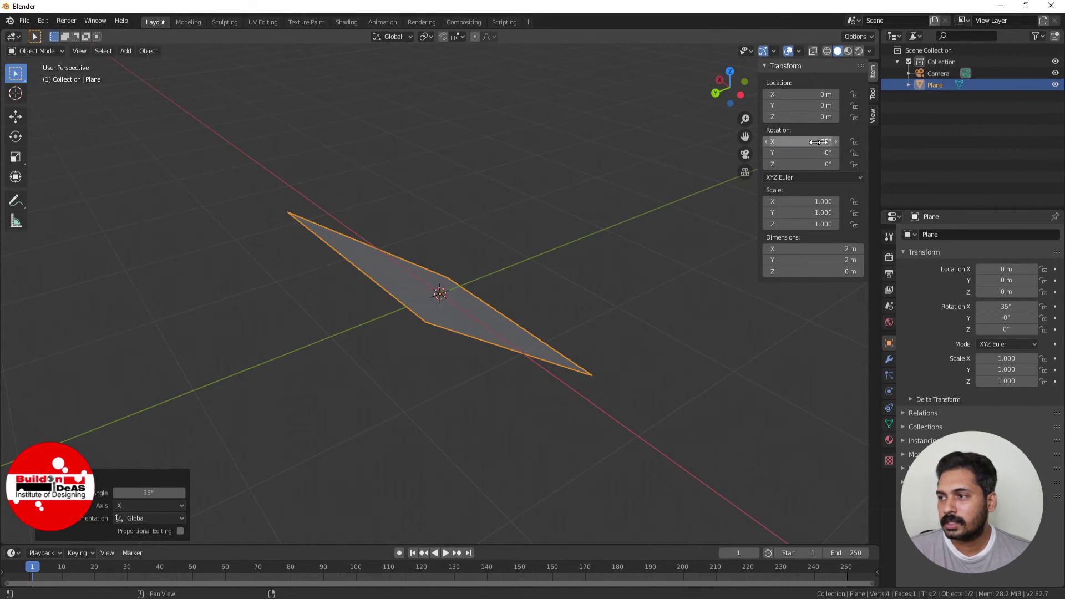
pyautogui.click(450, 328)
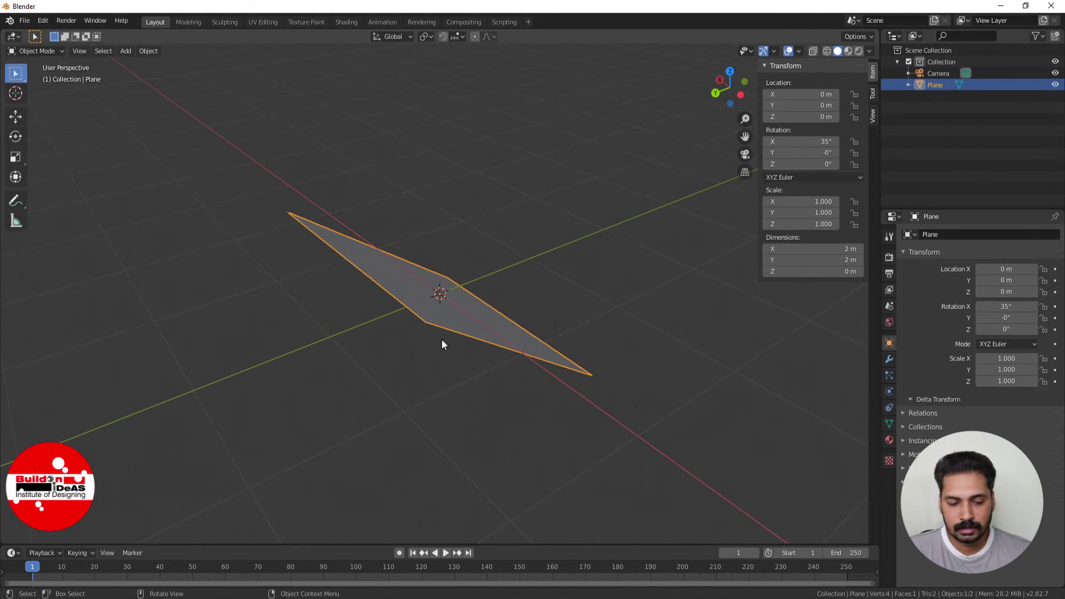
pyautogui.hotkey('alt', 'r')
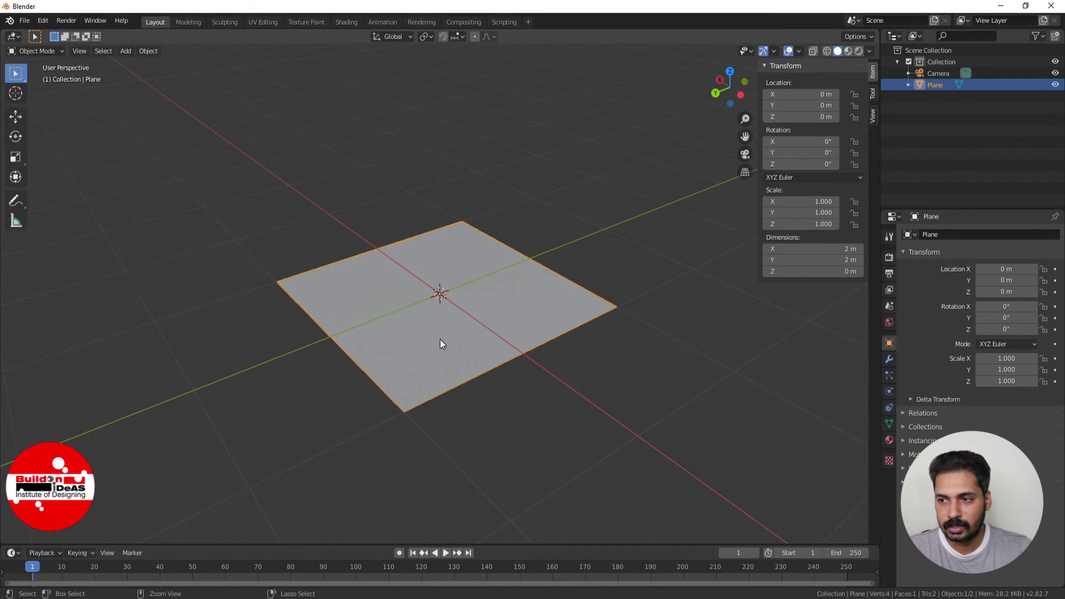
# Rotate the plane 90° about the global Y axis, and undo that rotation
pyautogui.press('r')
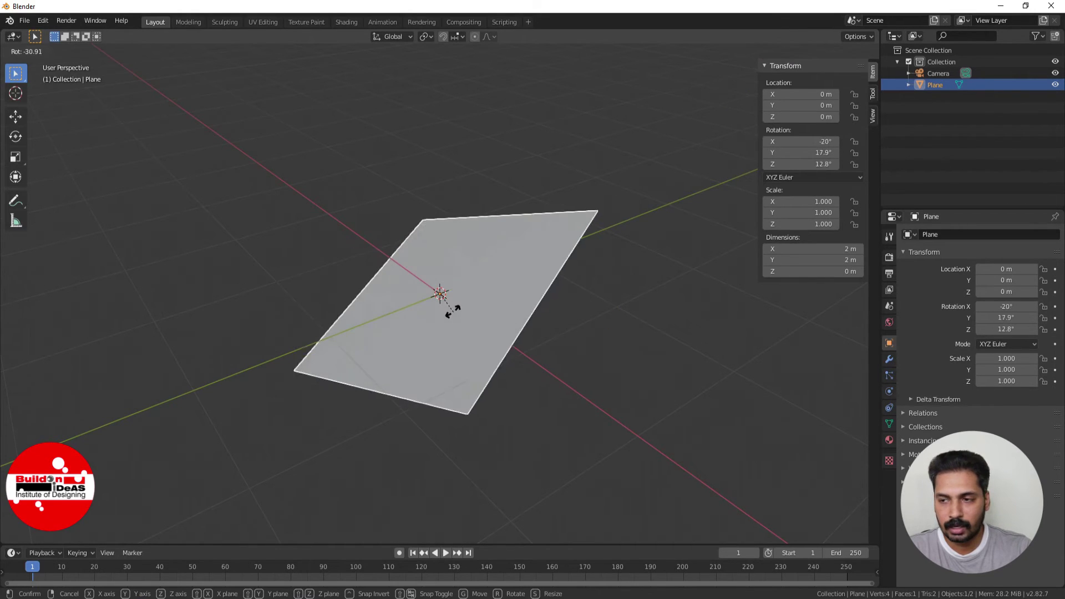
pyautogui.press('y')
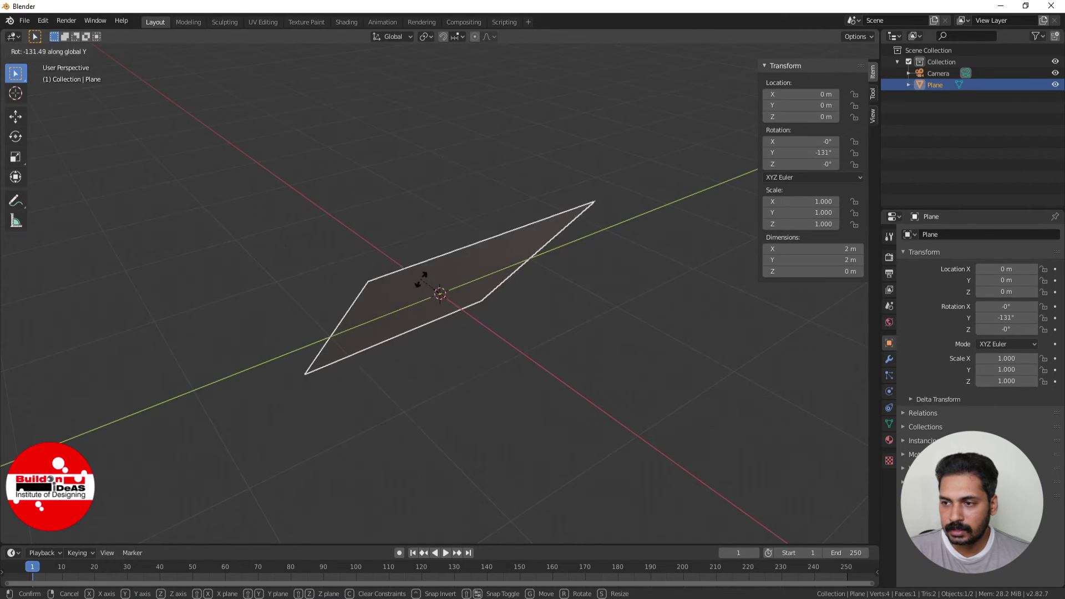
pyautogui.click(466, 359)
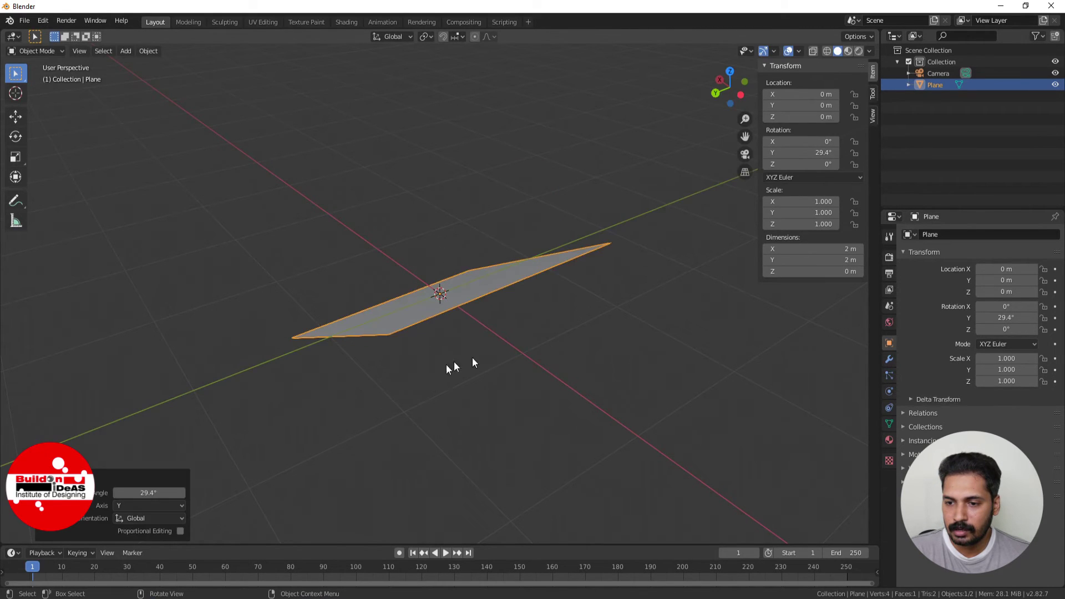
pyautogui.click(148, 493)
pyautogui.write('90')
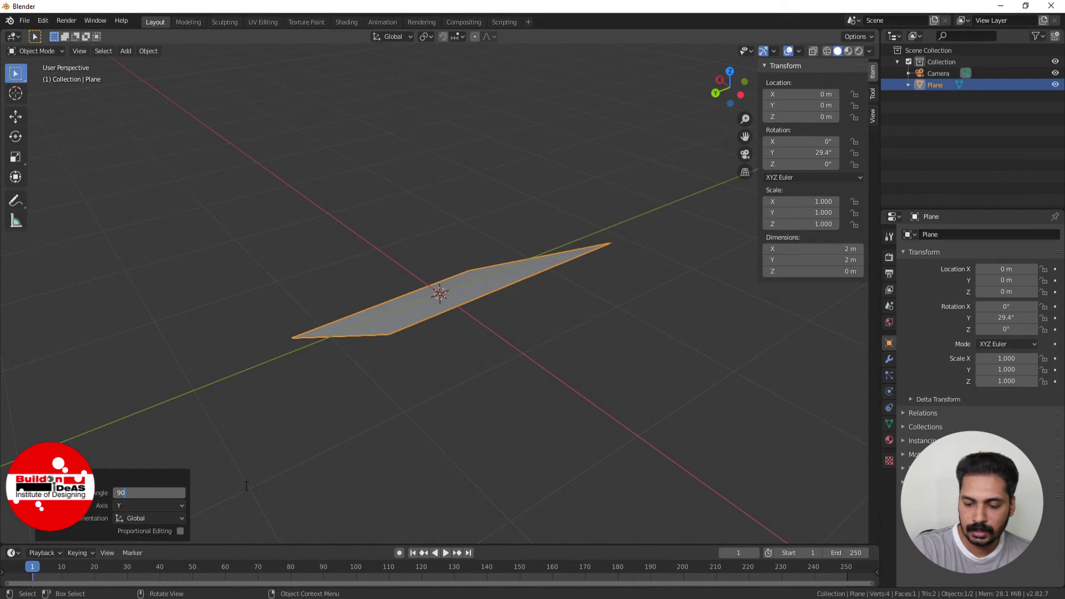
pyautogui.press('Return')
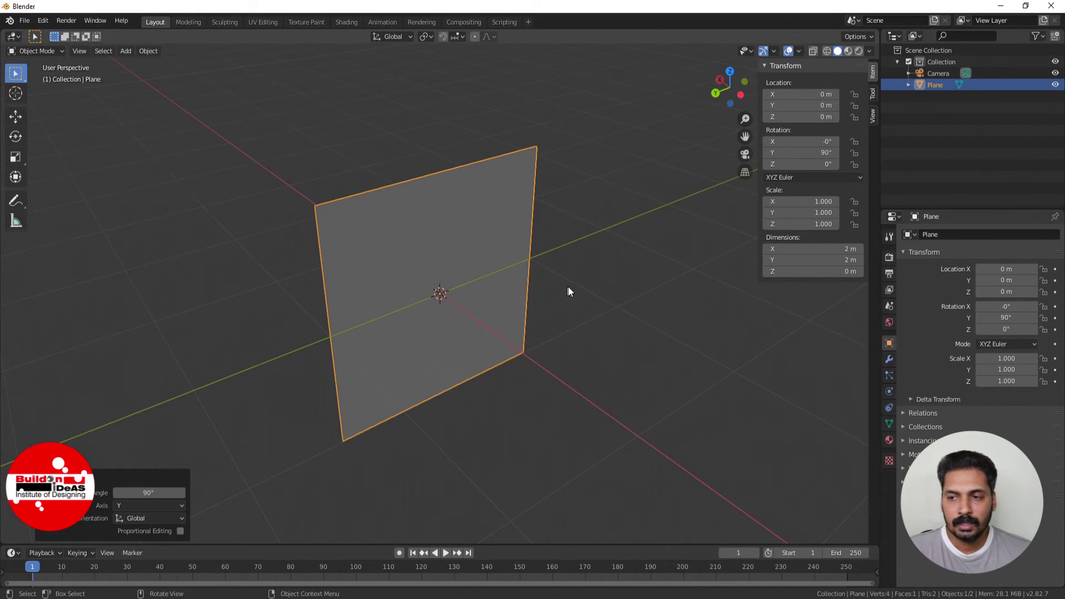
pyautogui.hotkey('ctrl', 'z')
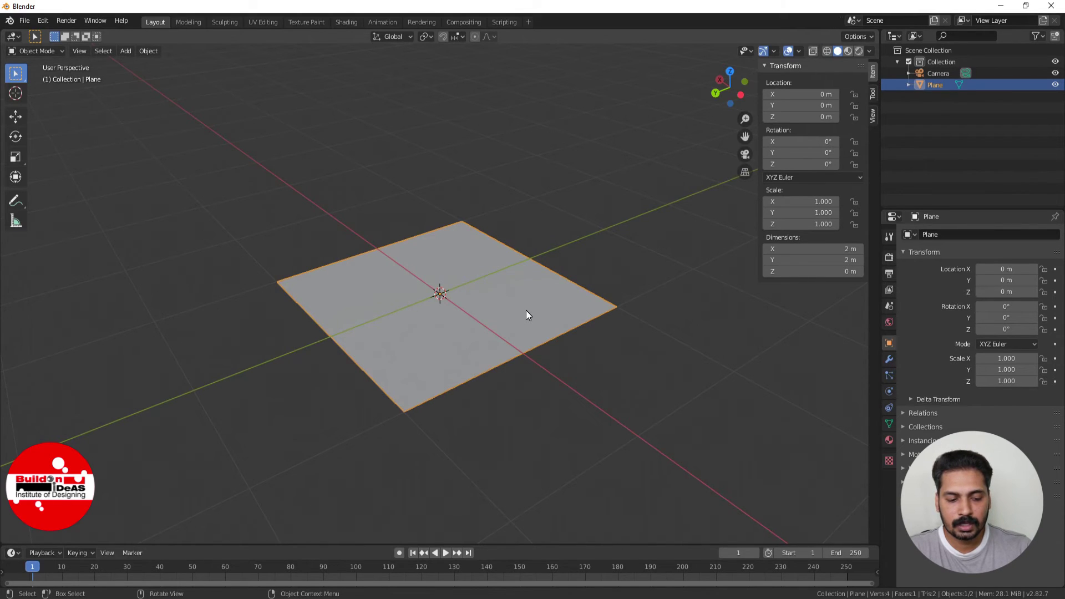
# Rotate the plane by exactly 45° about the global Z axis
pyautogui.press('r')
pyautogui.press('z')
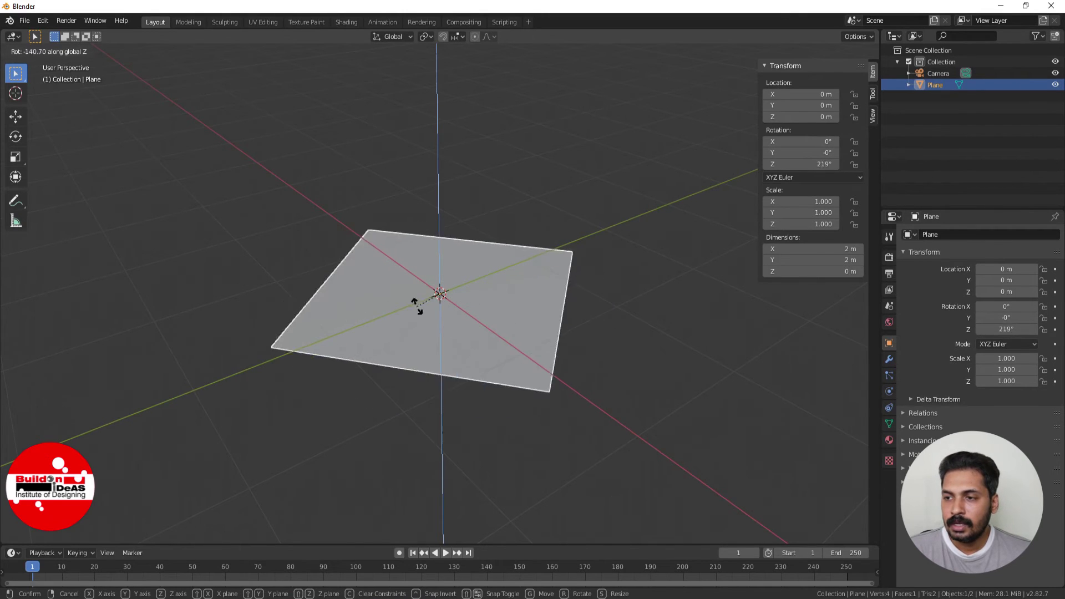
pyautogui.click(413, 319)
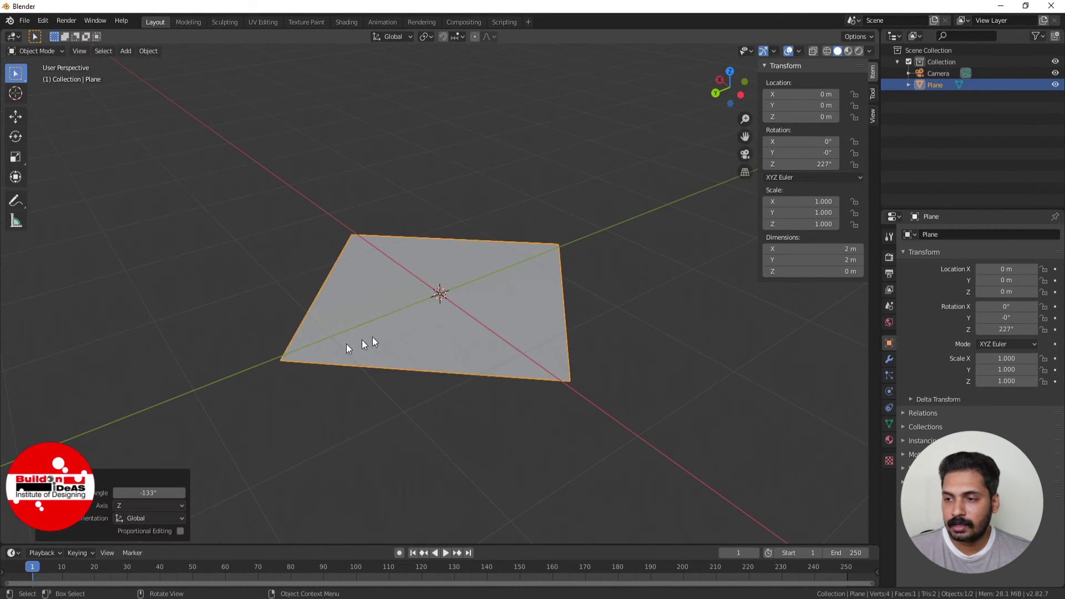
pyautogui.click(141, 493)
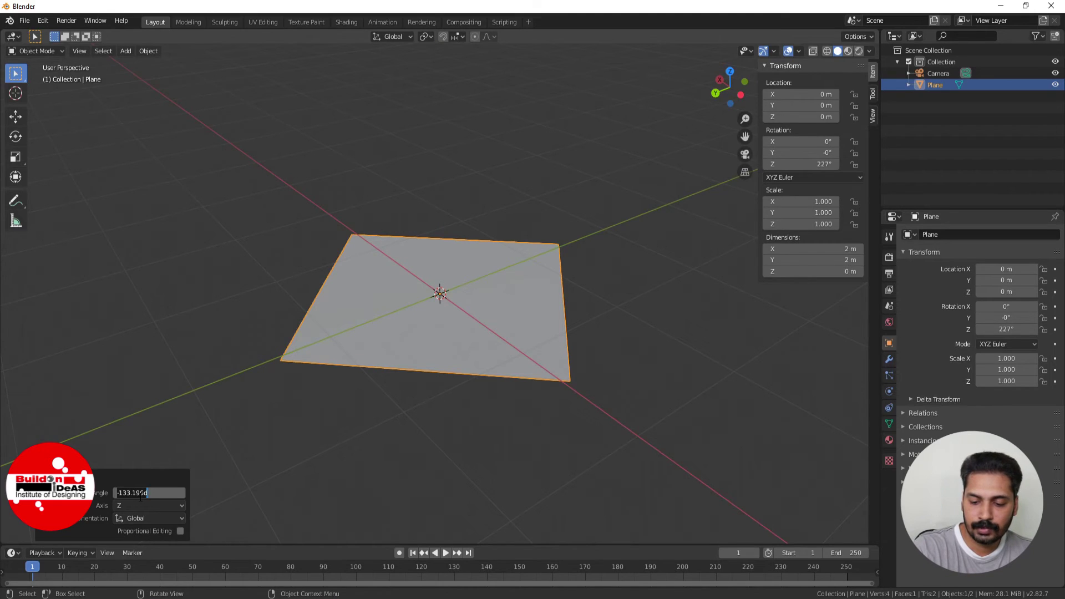
pyautogui.write('45')
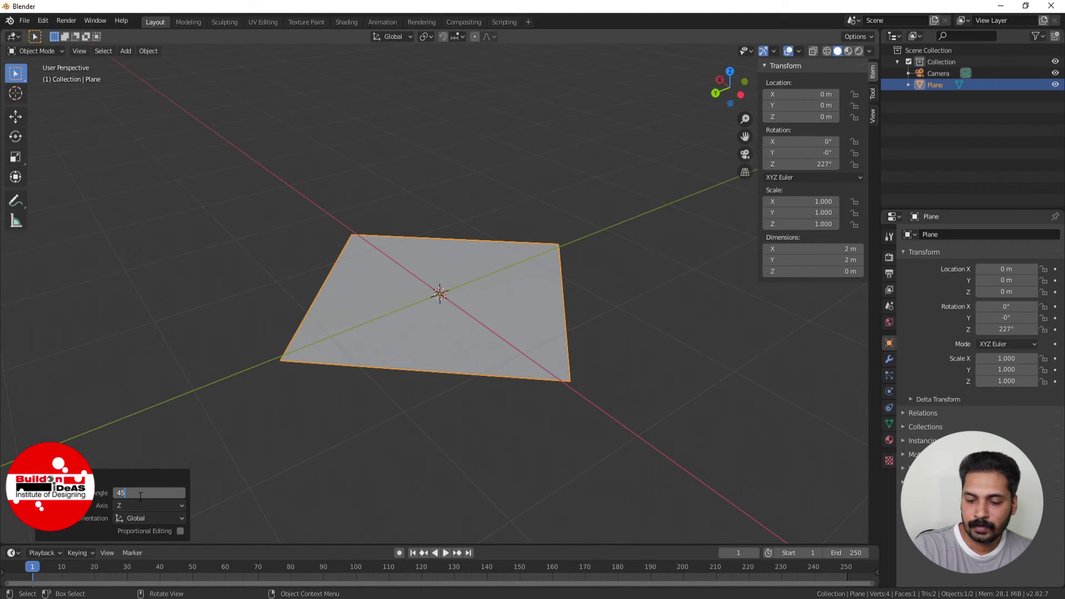
pyautogui.press('Return')
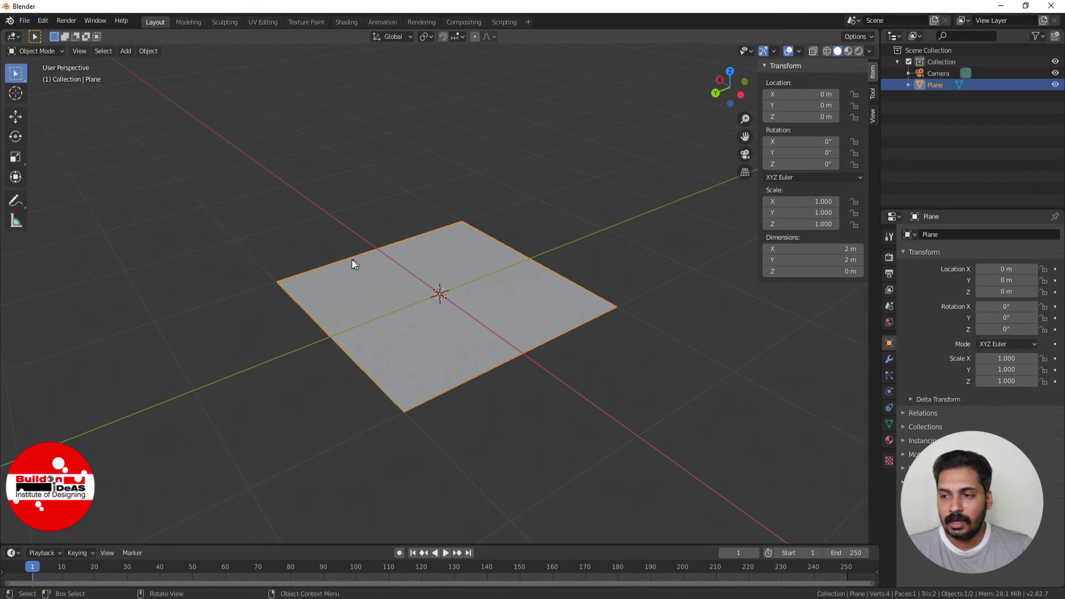
# Delete the plane and add a 2 m cube mesh at the world origin
pyautogui.press('Delete')
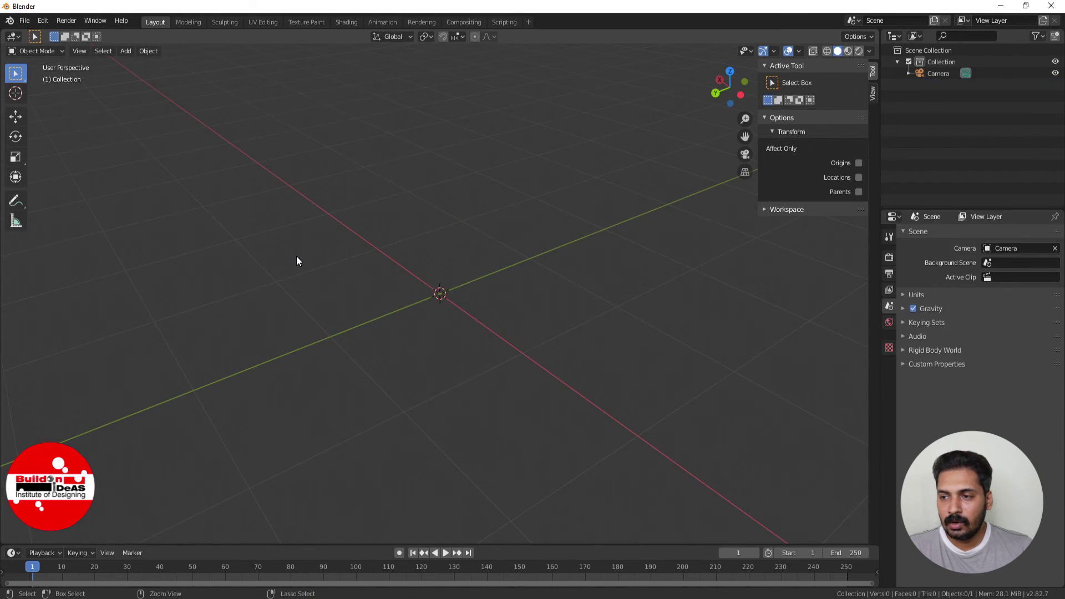
pyautogui.click(125, 50)
pyautogui.moveTo(142, 63)
pyautogui.click(240, 84)
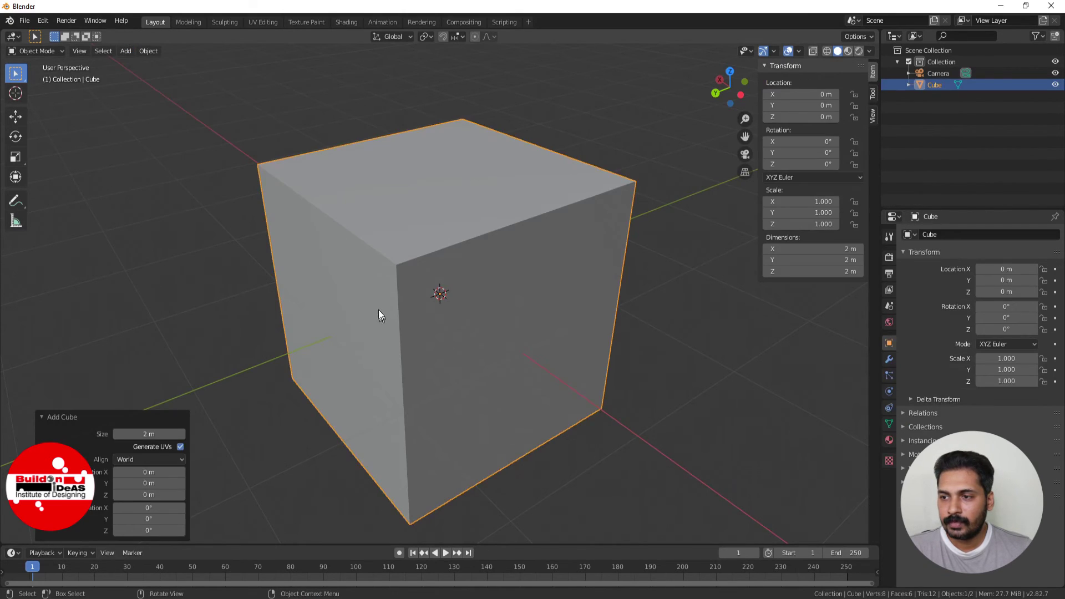
pyautogui.scroll(-3, 344, 278)
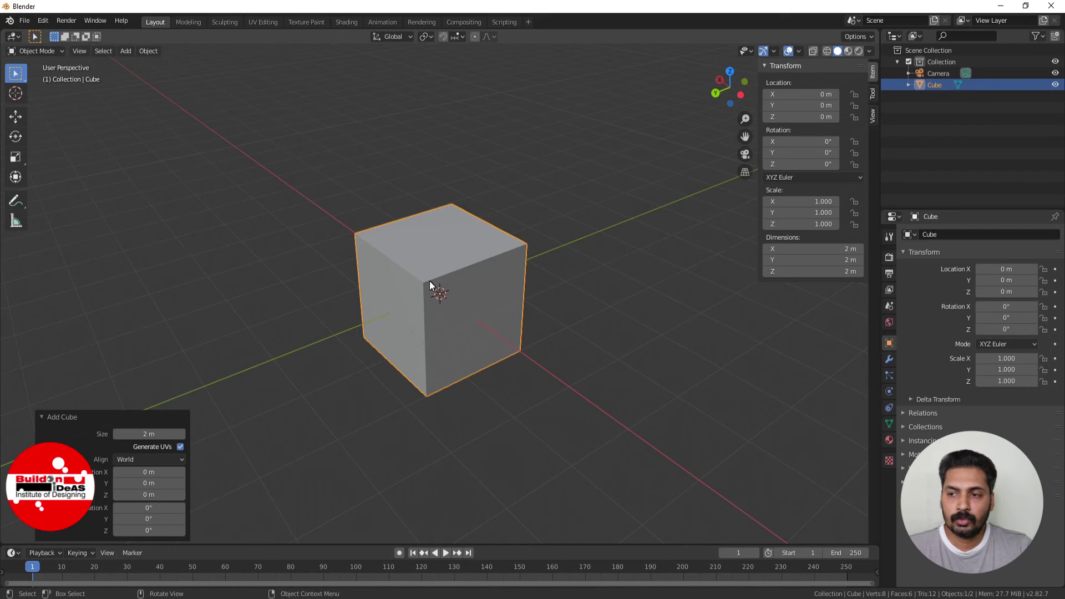
# Scale the cube by about -2.95 on all axes in Object Mode, and select its front-right face in Edit Mode
pyautogui.press('s')
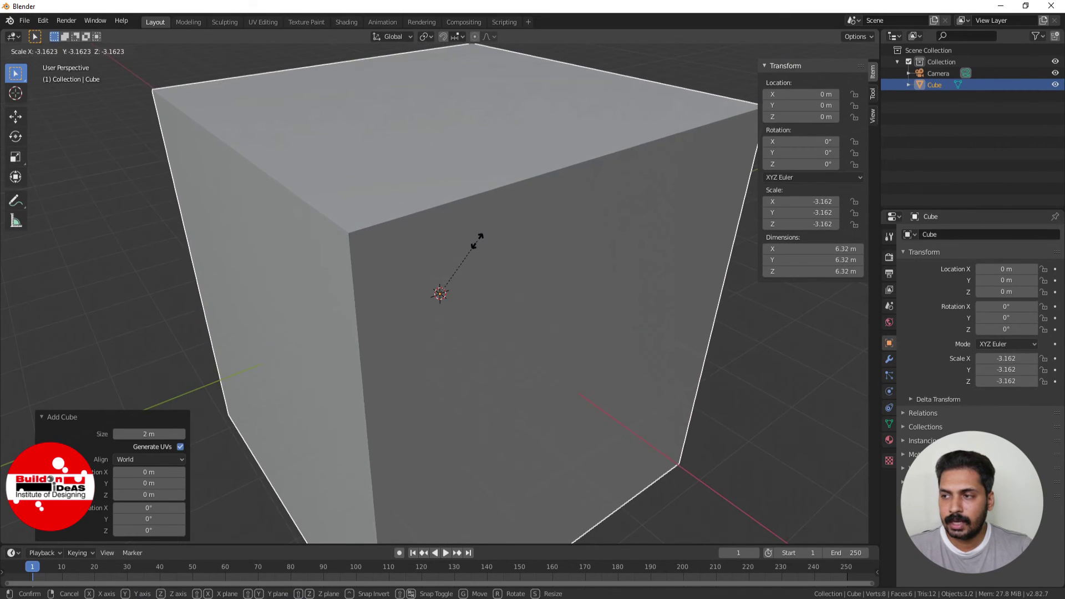
pyautogui.click(475, 243)
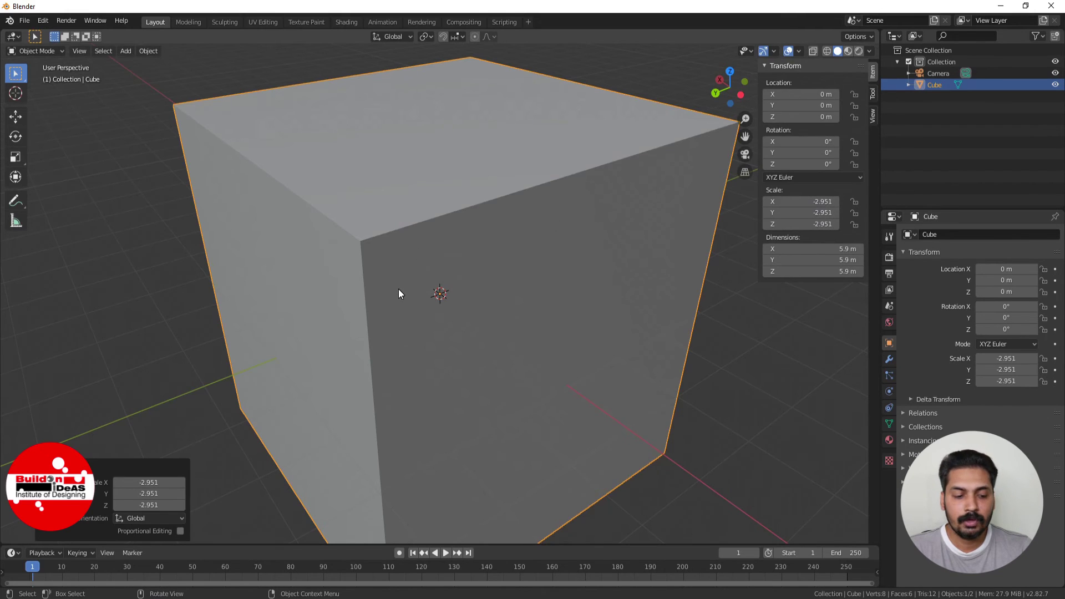
pyautogui.press('Tab')
pyautogui.click(481, 305)
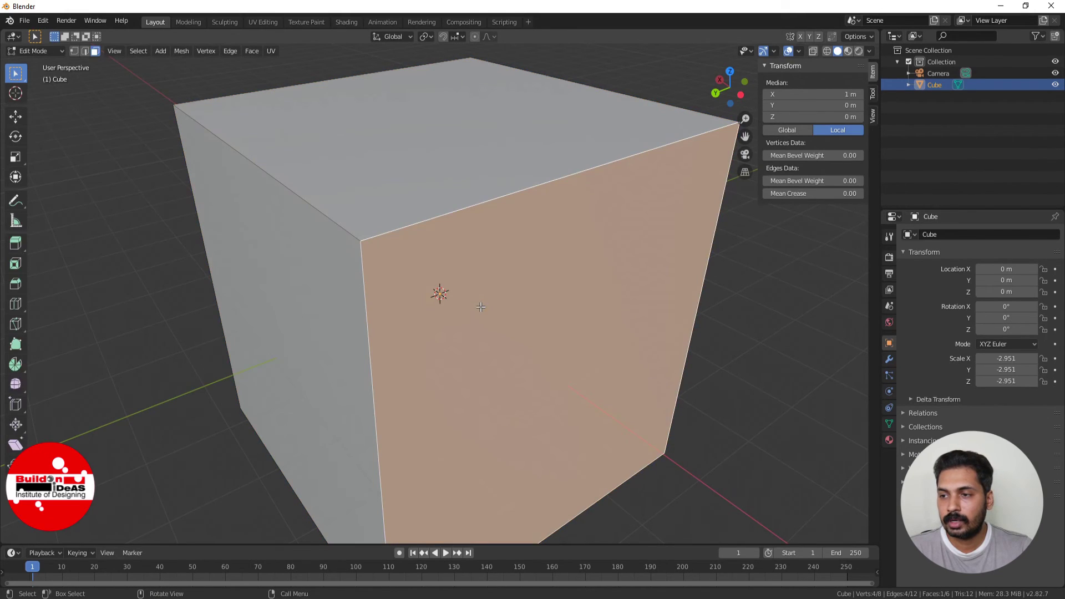
pyautogui.scroll(-2, 481, 307)
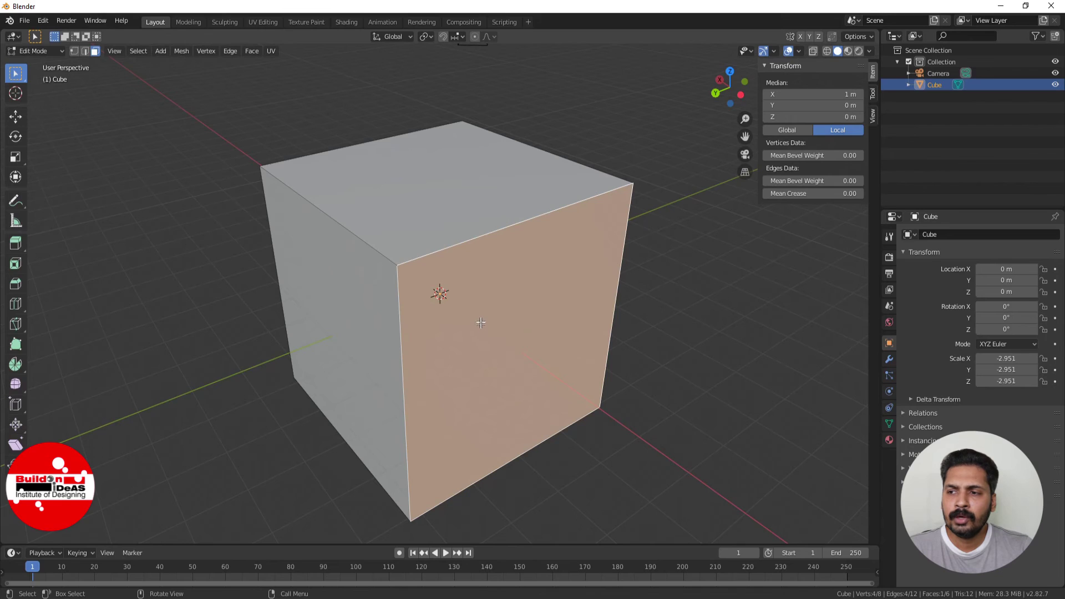
# Return to Object Mode and clear the cube's scale
pyautogui.press('Tab')
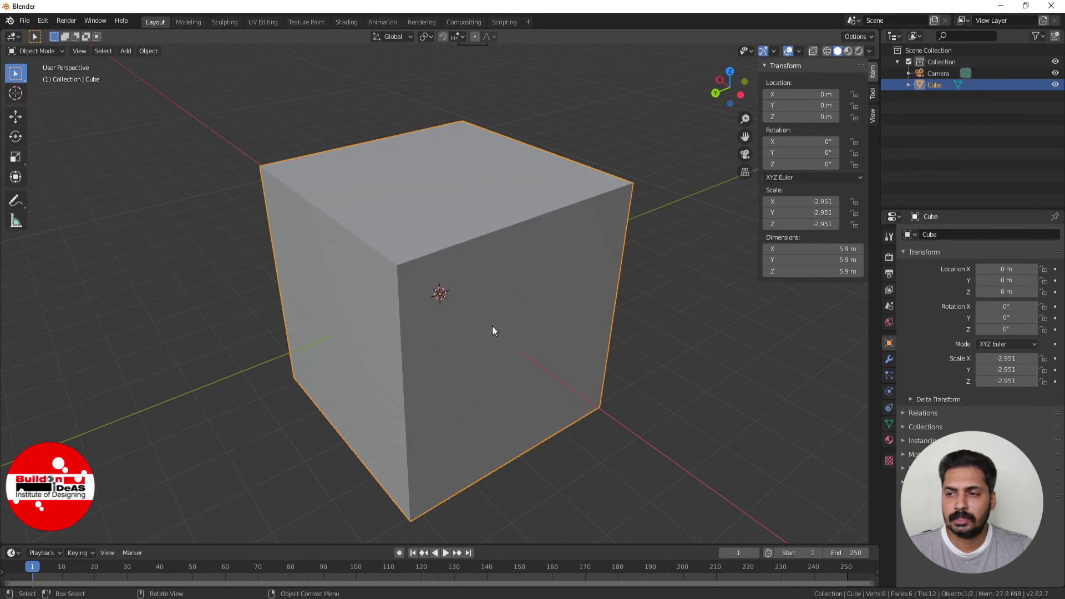
pyautogui.press('Tab')
pyautogui.press('Tab')
pyautogui.hotkey('alt', 's')
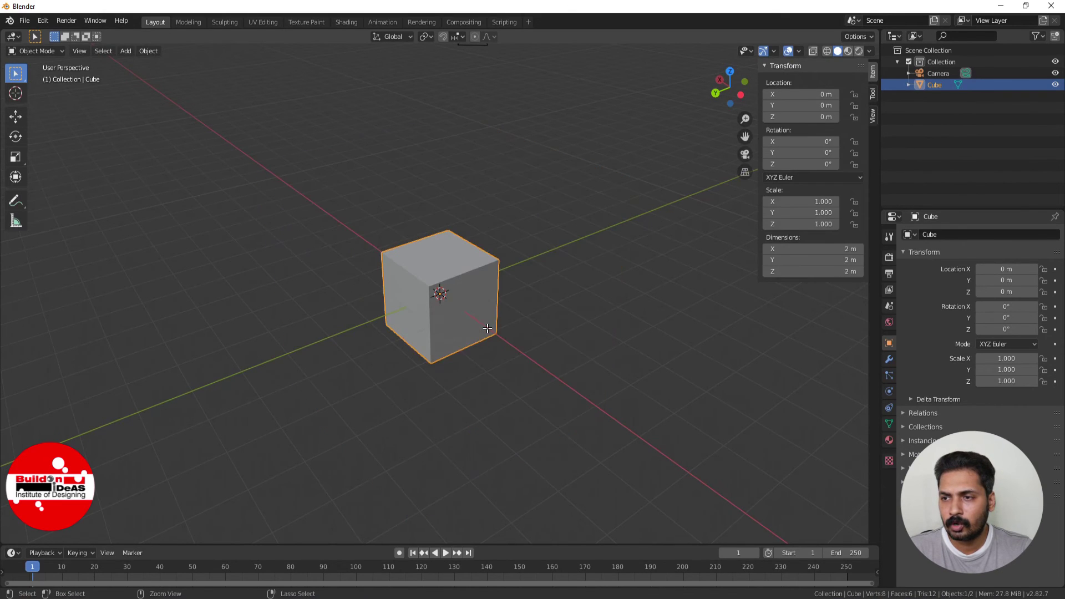
# In Edit Mode, scale the whole cube mesh uniformly by about 2.01, and return to Object Mode
pyautogui.press('Tab')
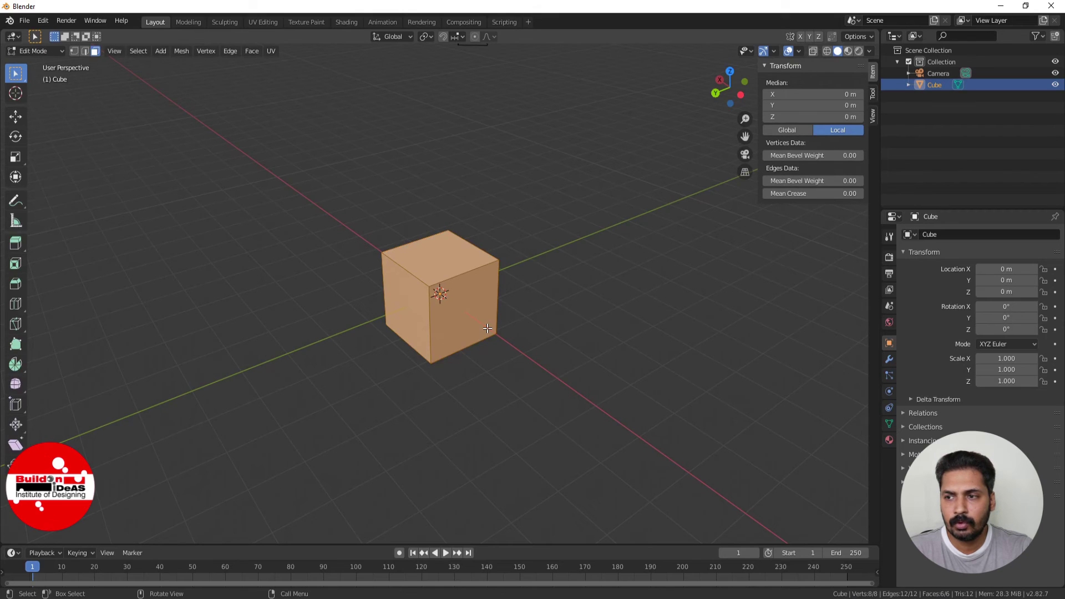
pyautogui.press('s')
pyautogui.click(543, 300)
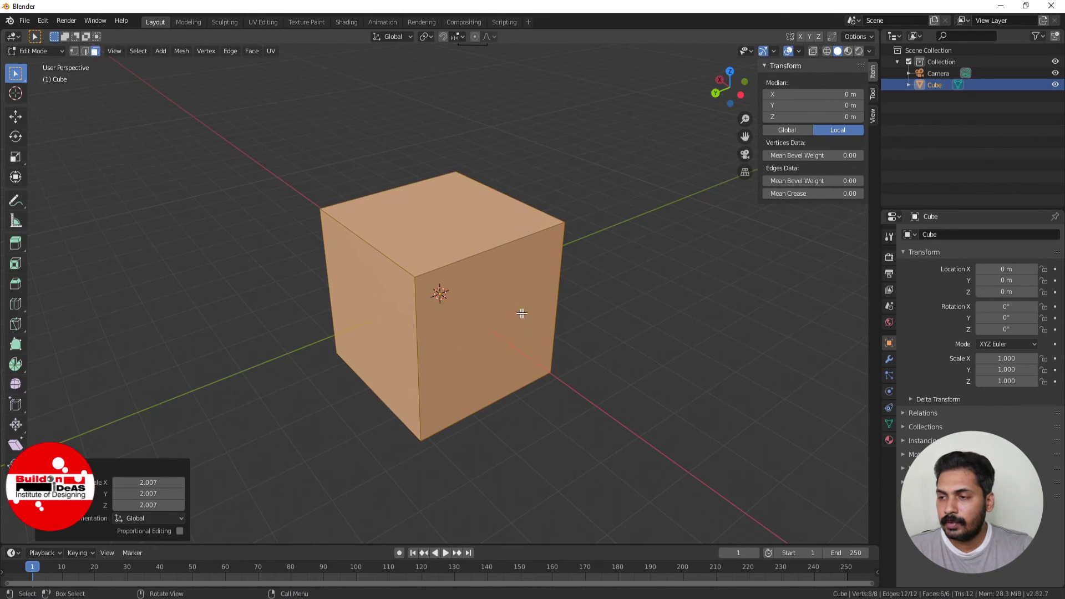
pyautogui.press('Tab')
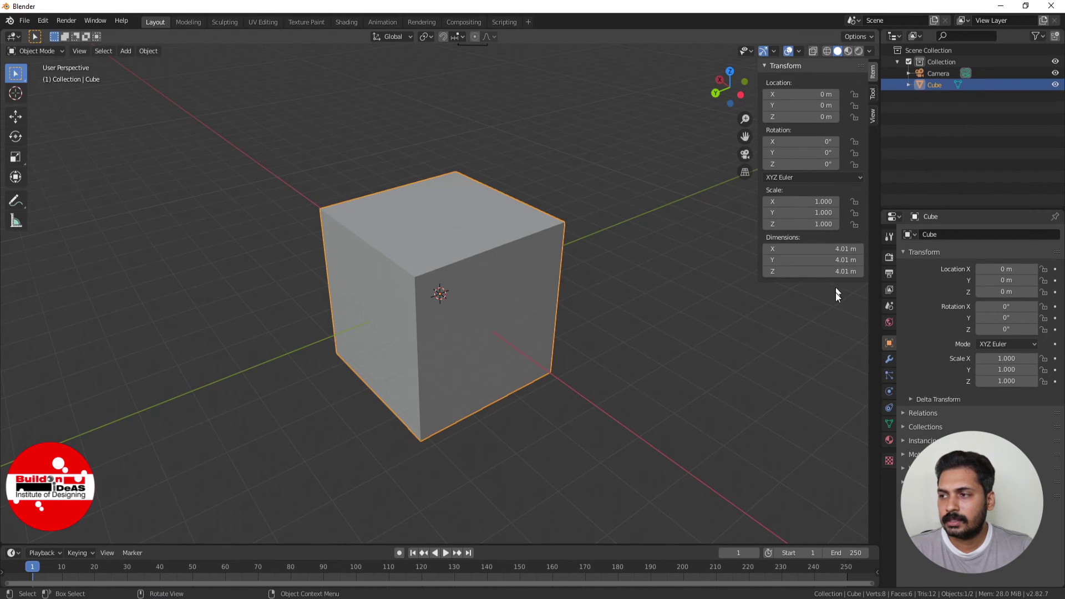
# Undo the Edit Mode scaling of the cube
pyautogui.hotkey('ctrl', 'z')
pyautogui.hotkey('ctrl', 'z')
pyautogui.hotkey('ctrl', 'z')
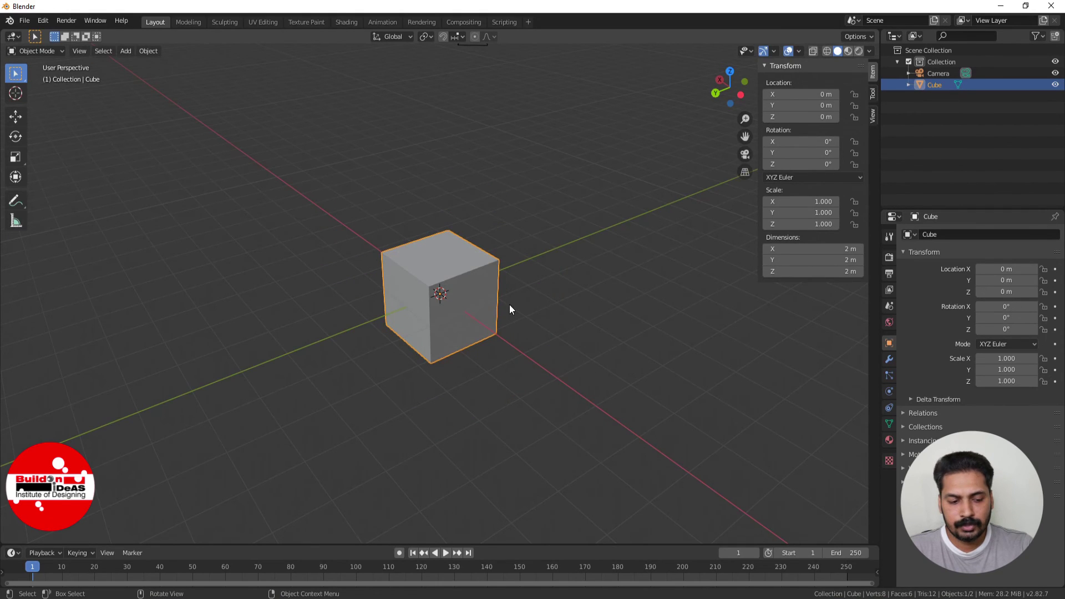
# In Object Mode, scale the cube by exactly 2 along the X, Y and Z axes
pyautogui.press('s')
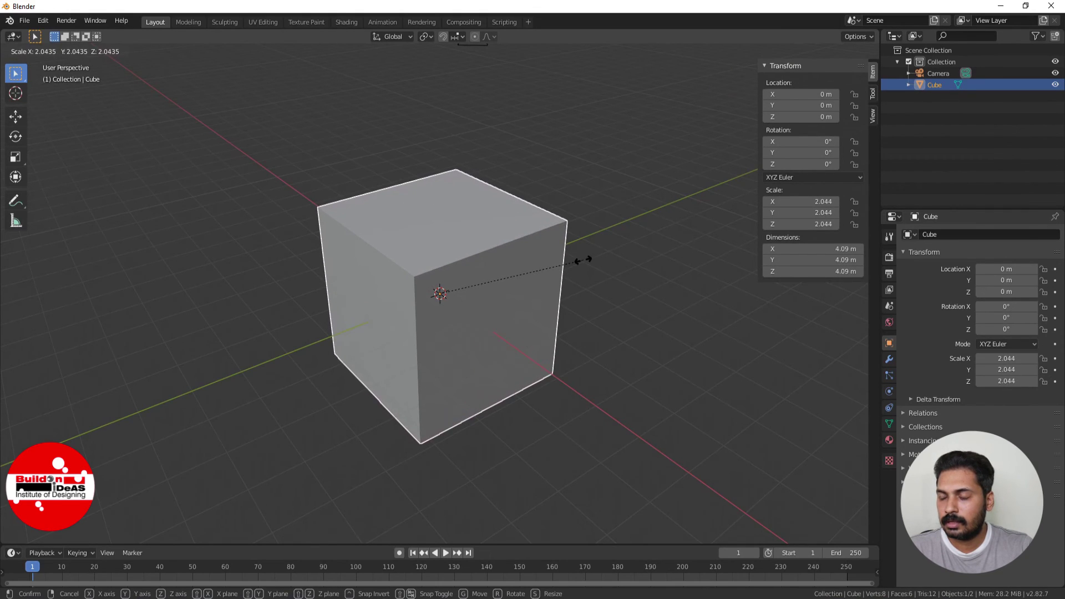
pyautogui.click(583, 260)
pyautogui.click(148, 482)
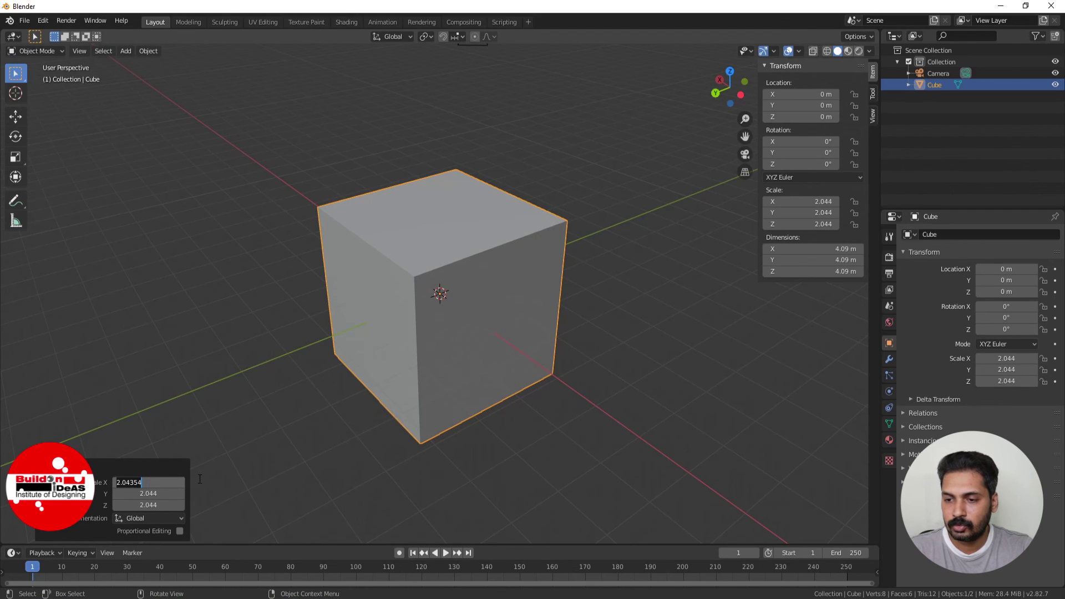
pyautogui.write('2')
pyautogui.press('Tab')
pyautogui.write('2')
pyautogui.press('Tab')
pyautogui.write('2')
pyautogui.press('Tab')
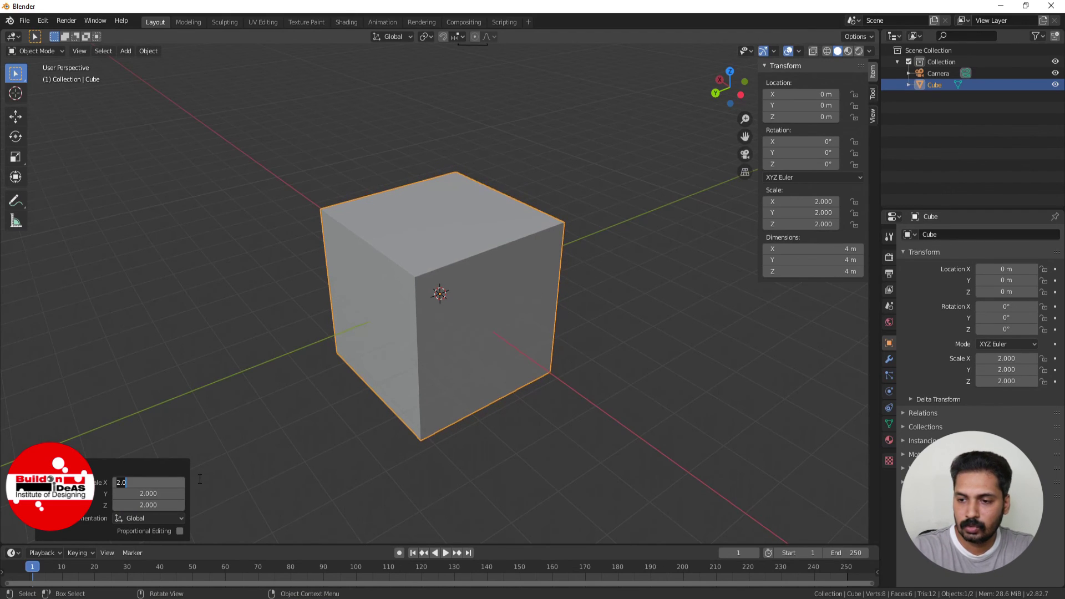
# Undo the Object Mode scaling of the cube
pyautogui.press('Return')
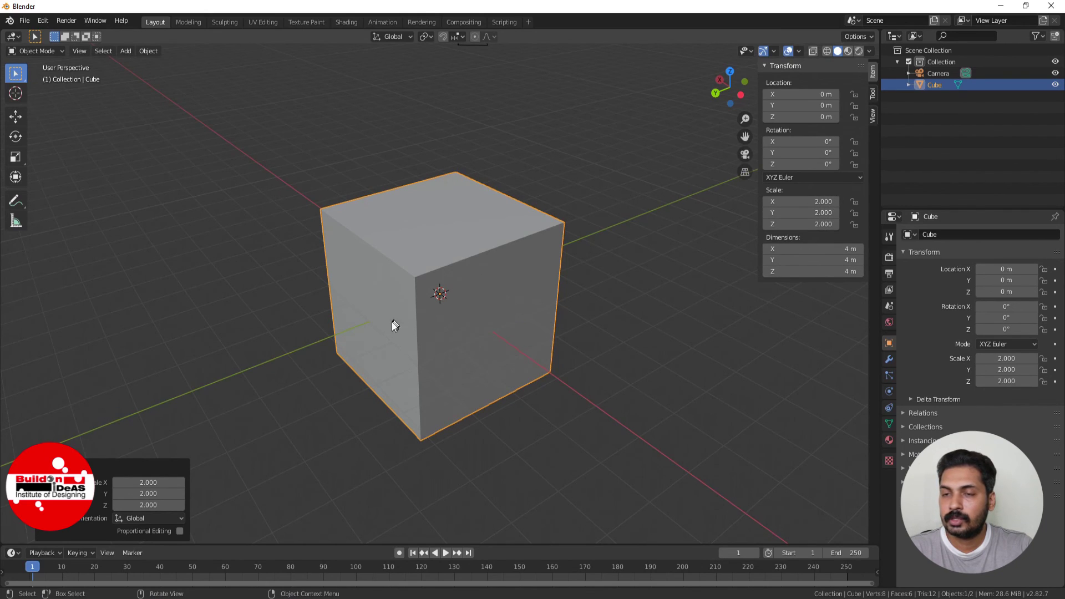
pyautogui.hotkey('ctrl', 'z')
# In Edit Mode, scale the whole cube mesh by exactly 2 along the X, Y and Z axes, and return to Object Mode
pyautogui.press('Tab')
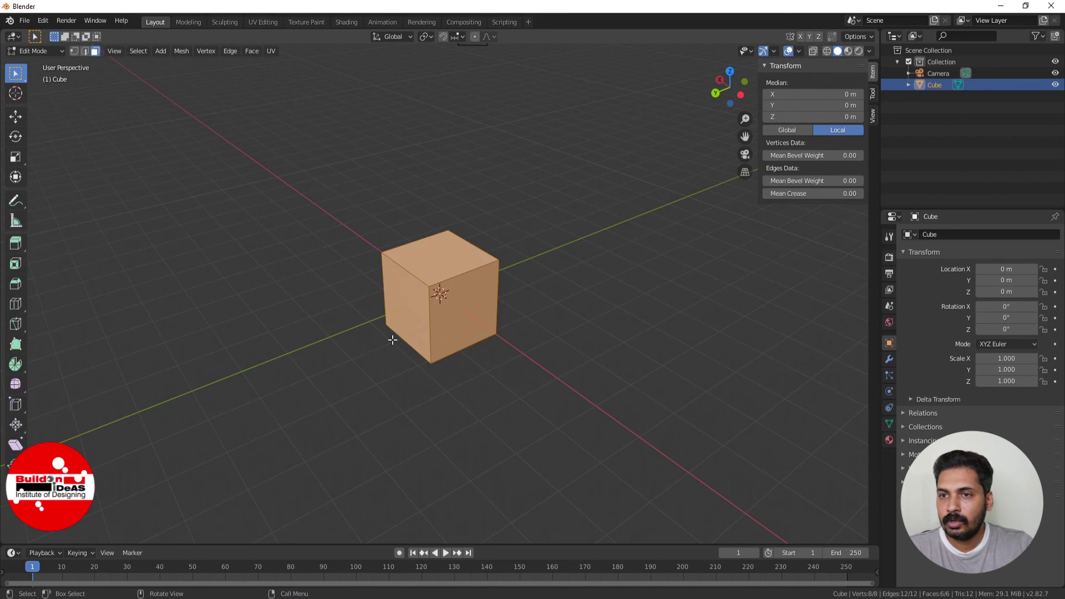
pyautogui.press('s')
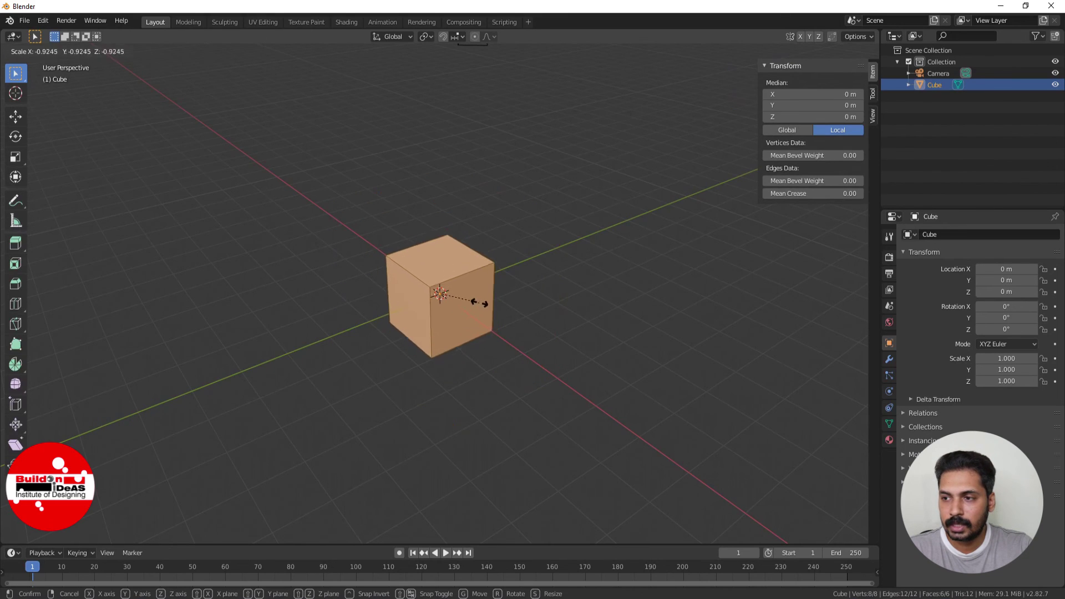
pyautogui.click(548, 277)
pyautogui.click(162, 482)
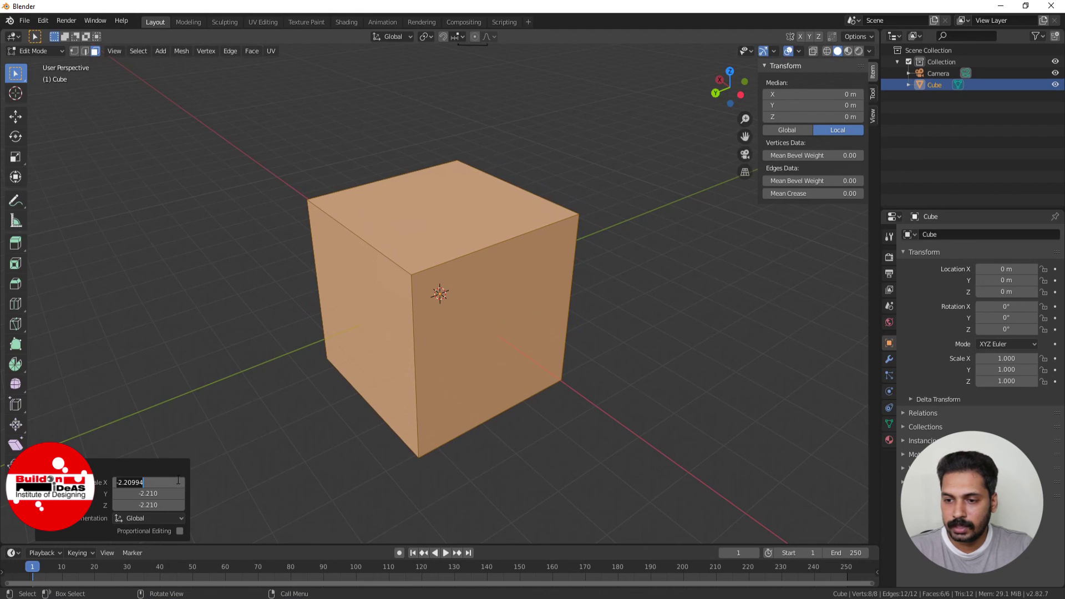
pyautogui.write('2.0')
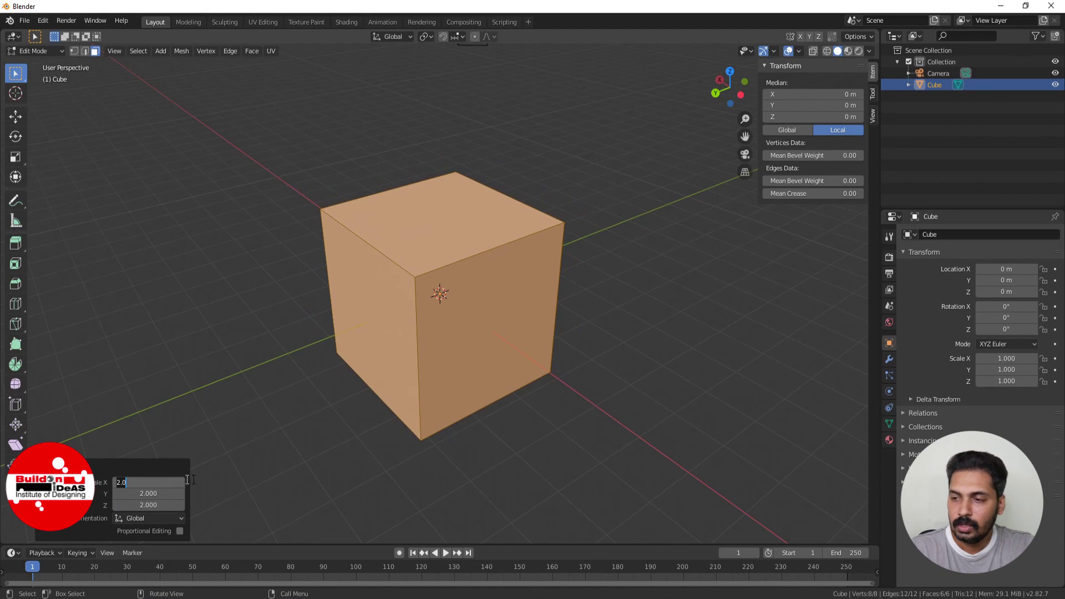
pyautogui.press('Return')
pyautogui.press('Tab')
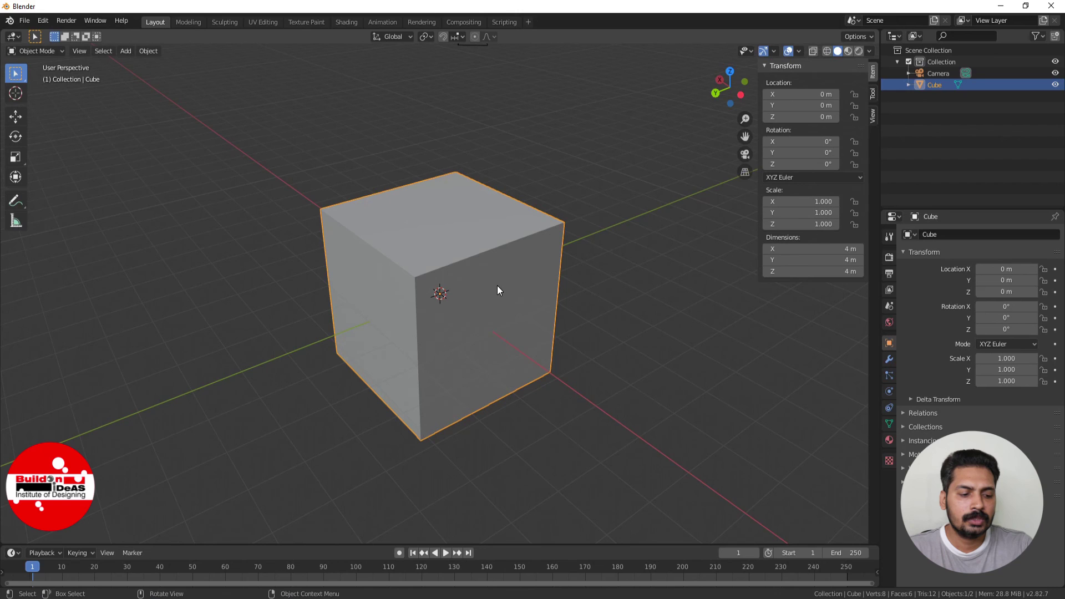
pyautogui.press('Tab')
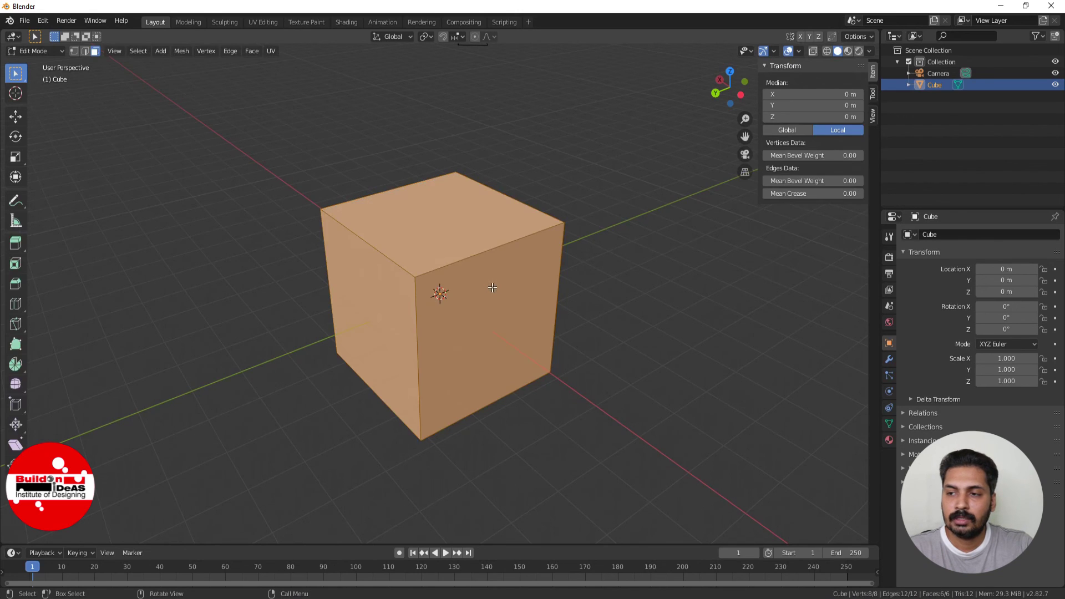
pyautogui.press('Tab')
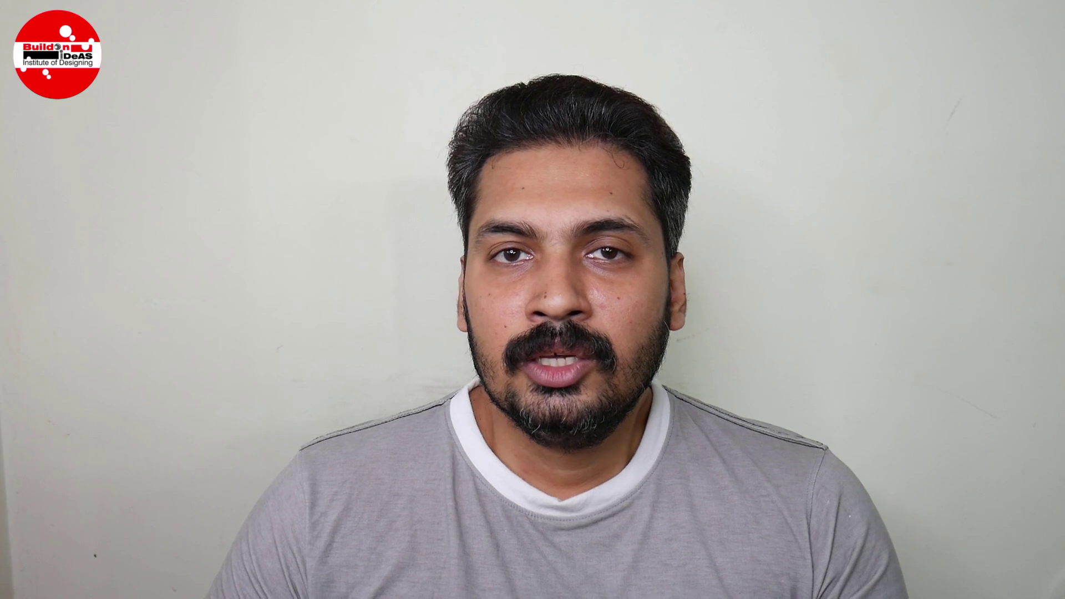